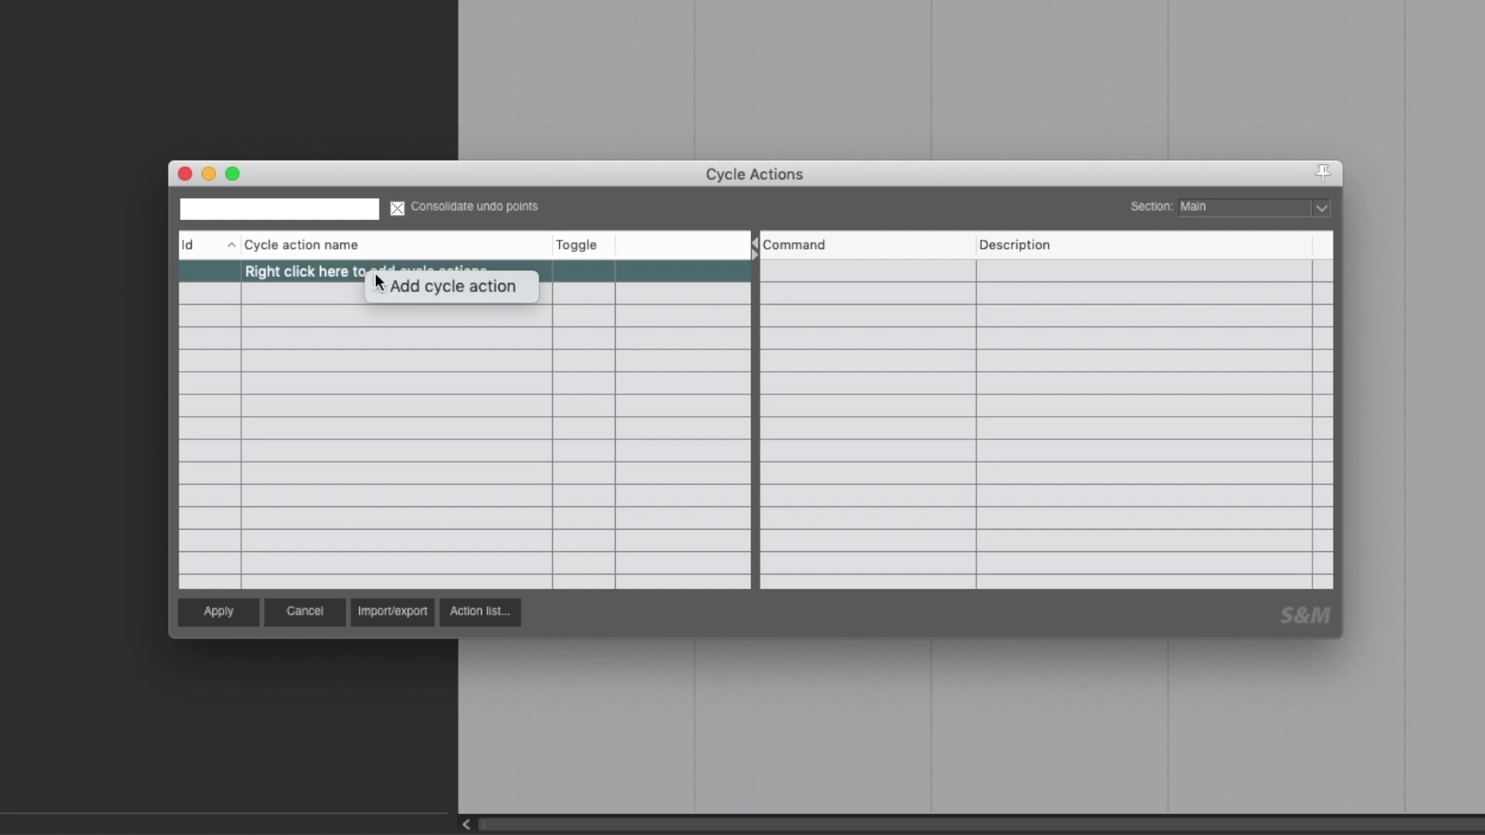
Add a cycle action named "Automation : Cycle Automation Modes".
{"action": "left_click", "coordinate": [387, 278]}
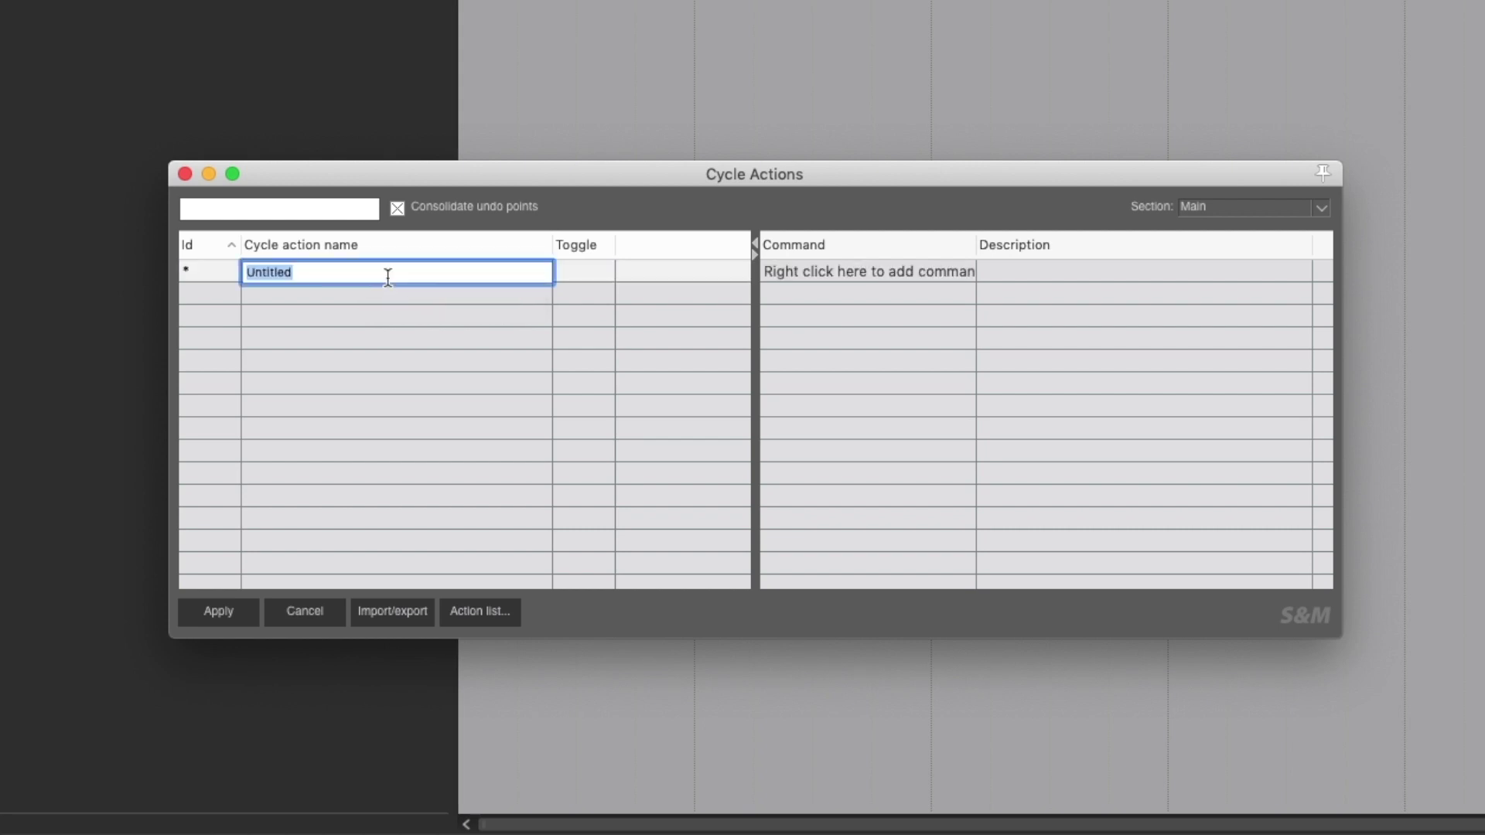
{"action": "key", "text": "BackSpace"}
{"action": "type", "text": "Automation : Cycle Automat"}
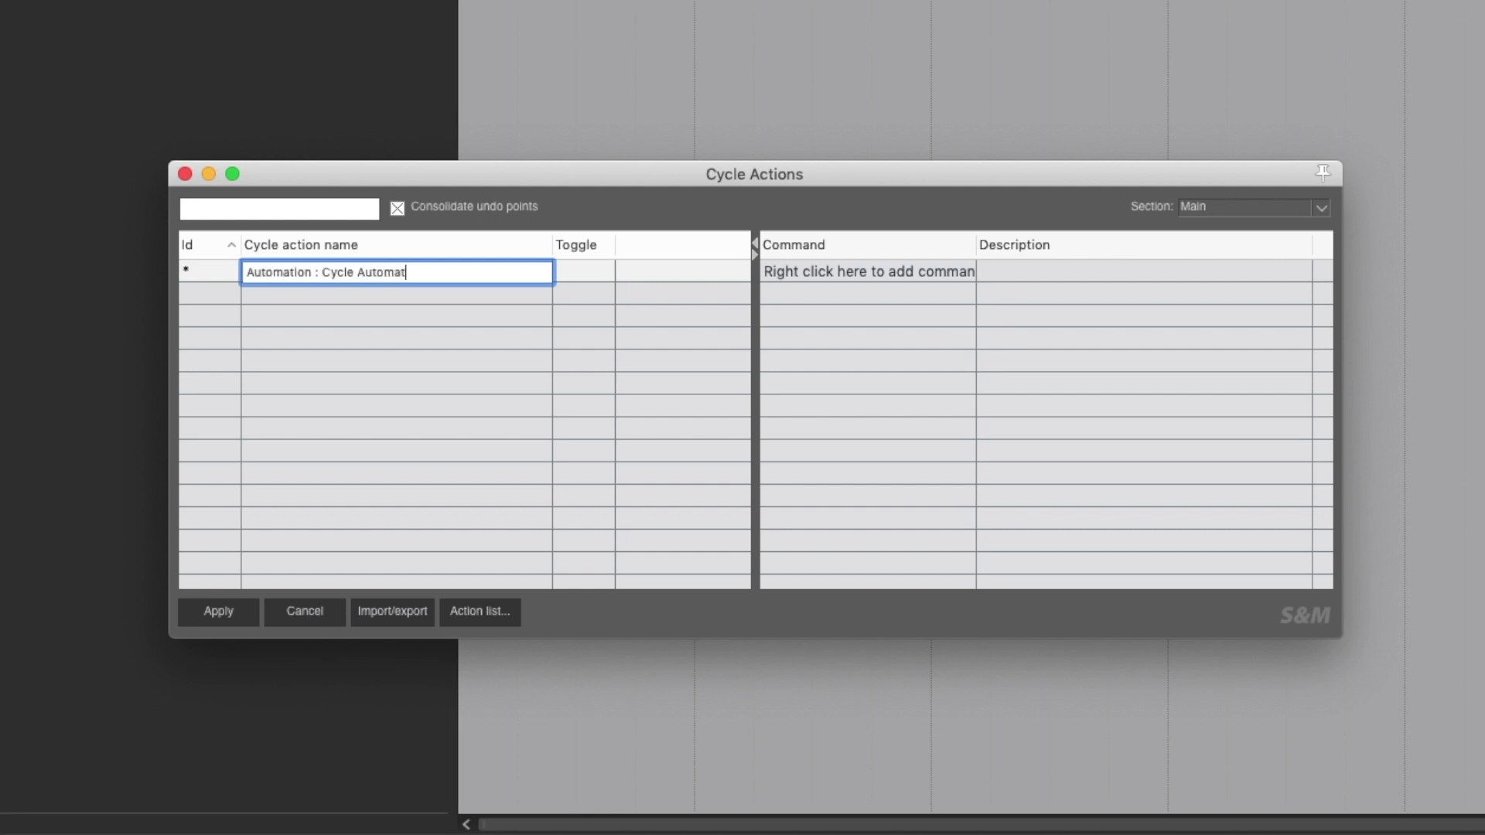
{"action": "type", "text": "ion Modes"}
{"action": "key", "text": "Return"}
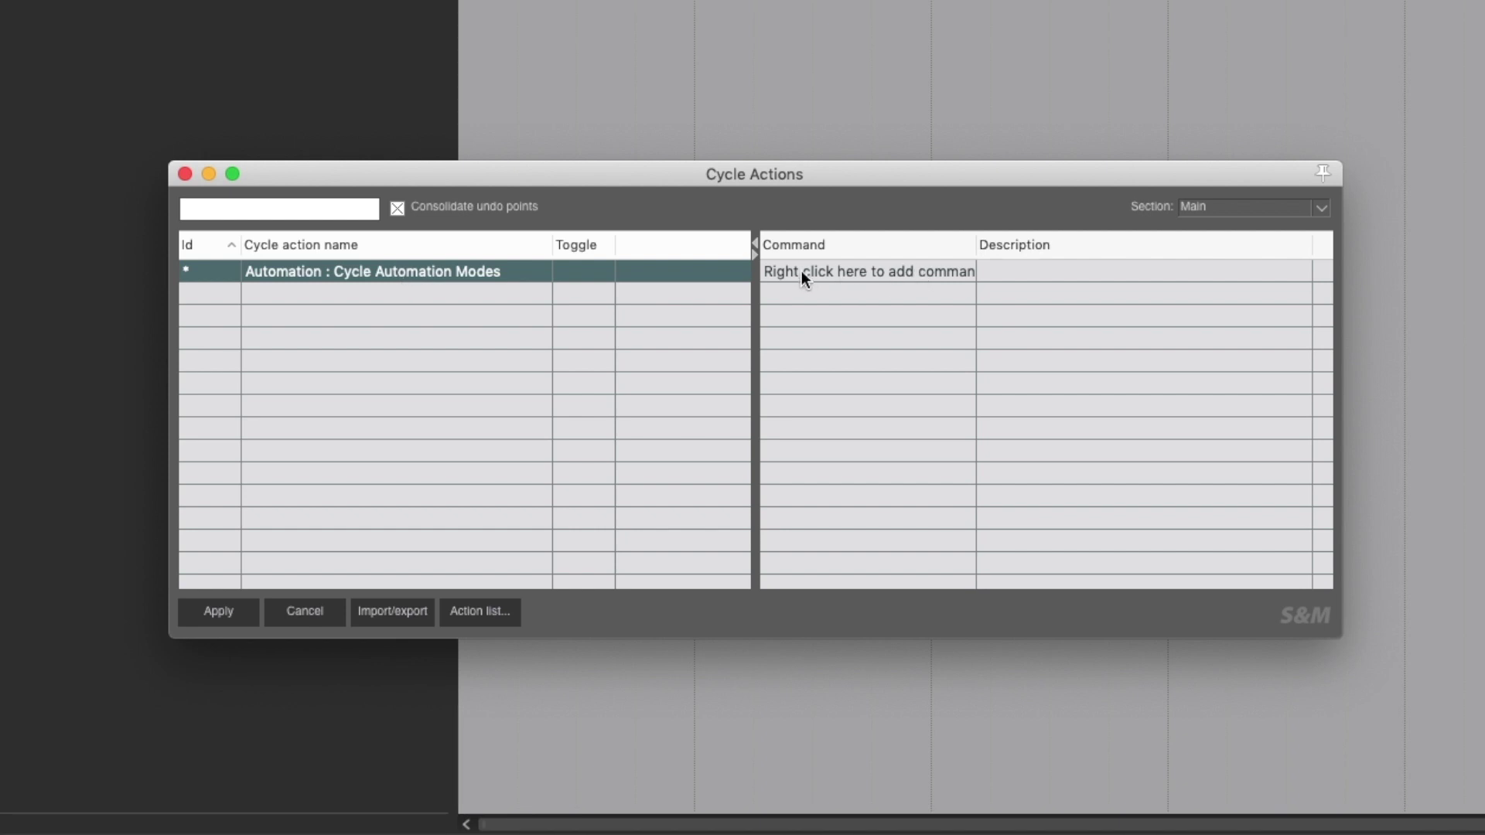
Add an empty command to the new cycle action and bring up the Actions list.
{"action": "right_click", "coordinate": [834, 271]}
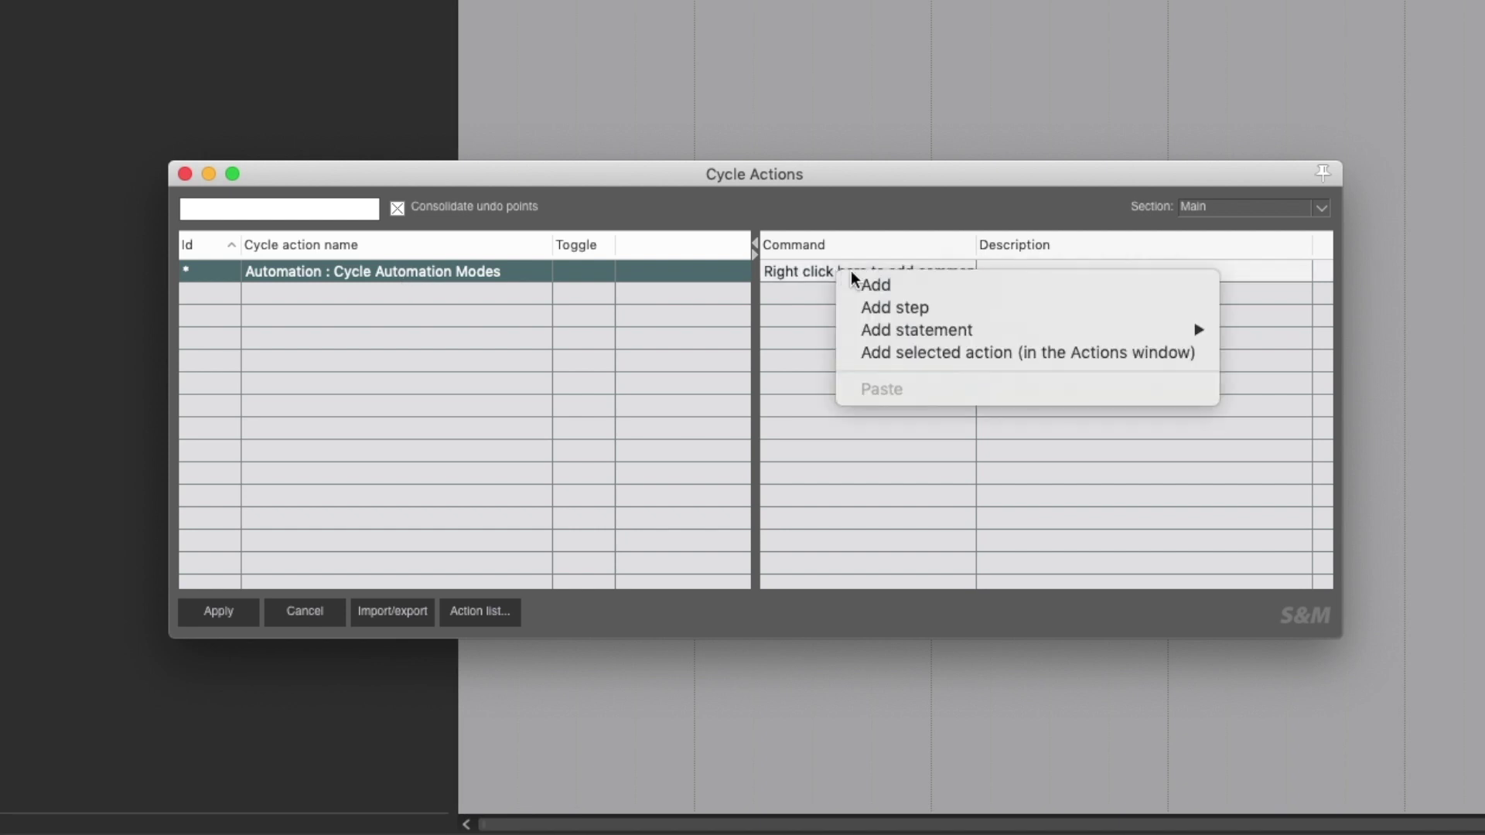
{"action": "left_click", "coordinate": [866, 277]}
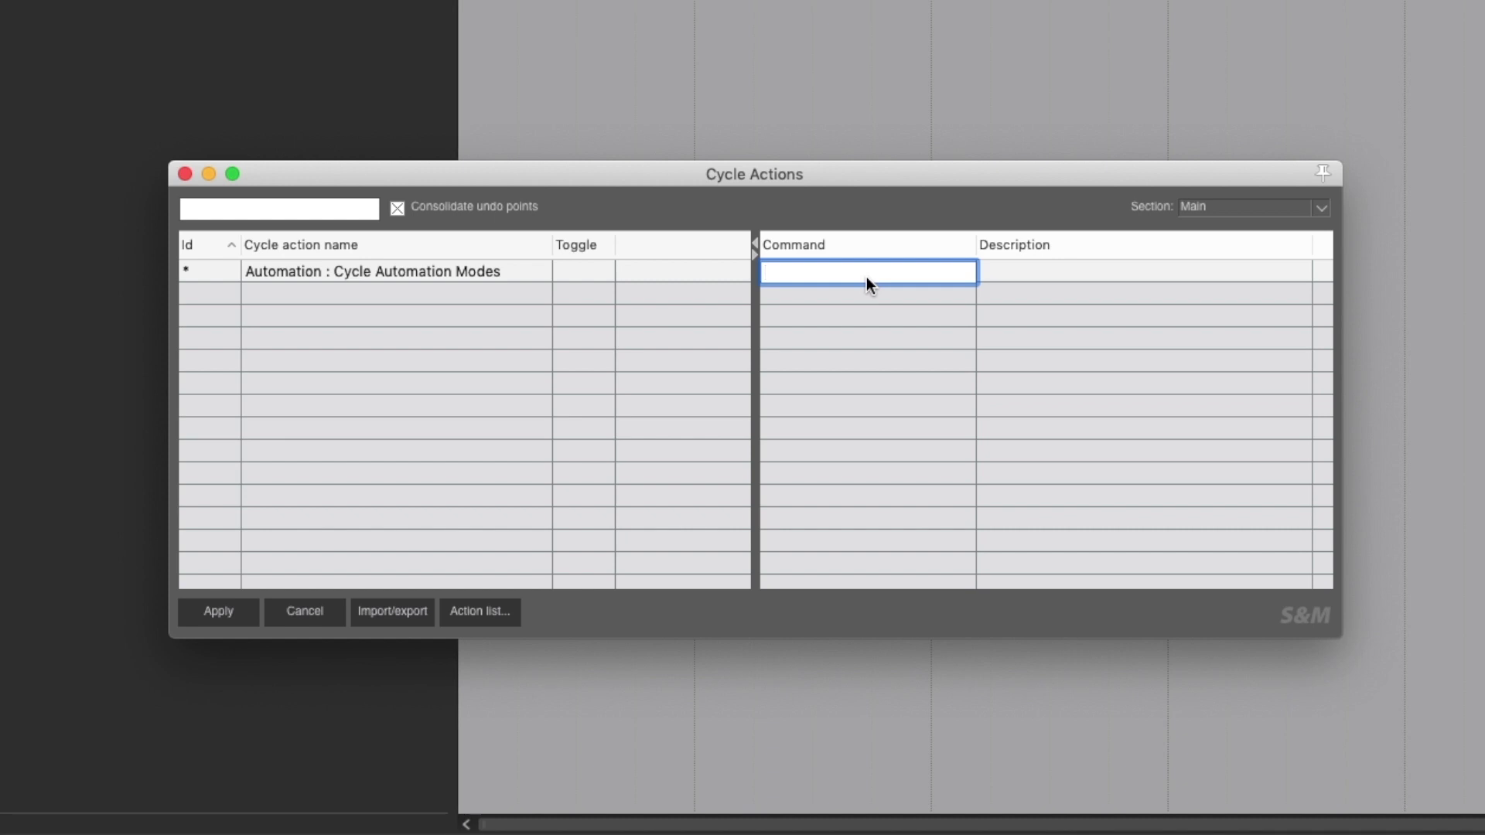
{"action": "type", "text": "?"}
{"action": "key", "text": "Return"}
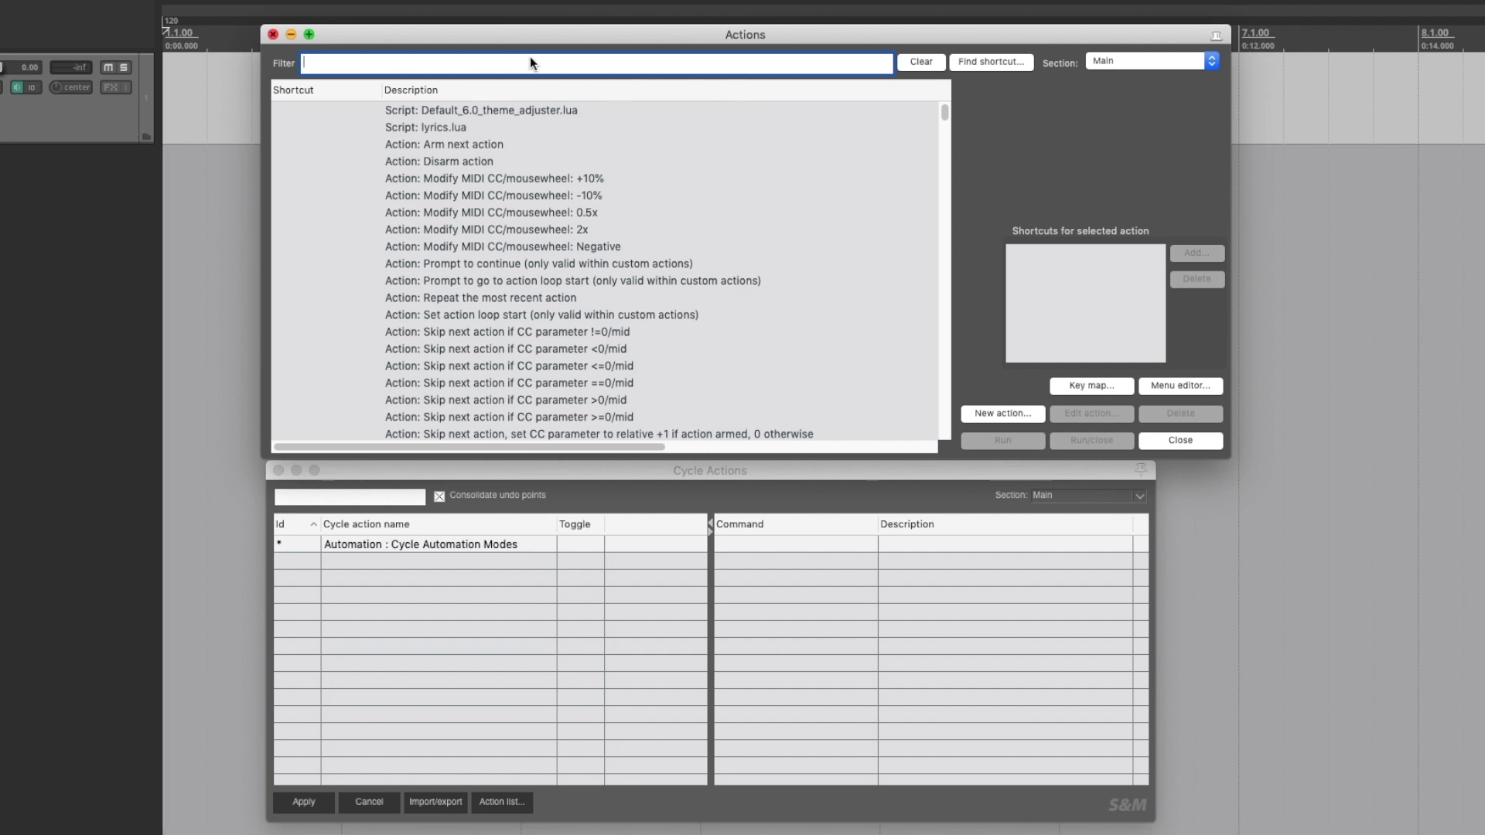
Filter the actions by "automation" and copy the command ID of "Automation: Set track automation mode to latch".
{"action": "type", "text": "automation"}
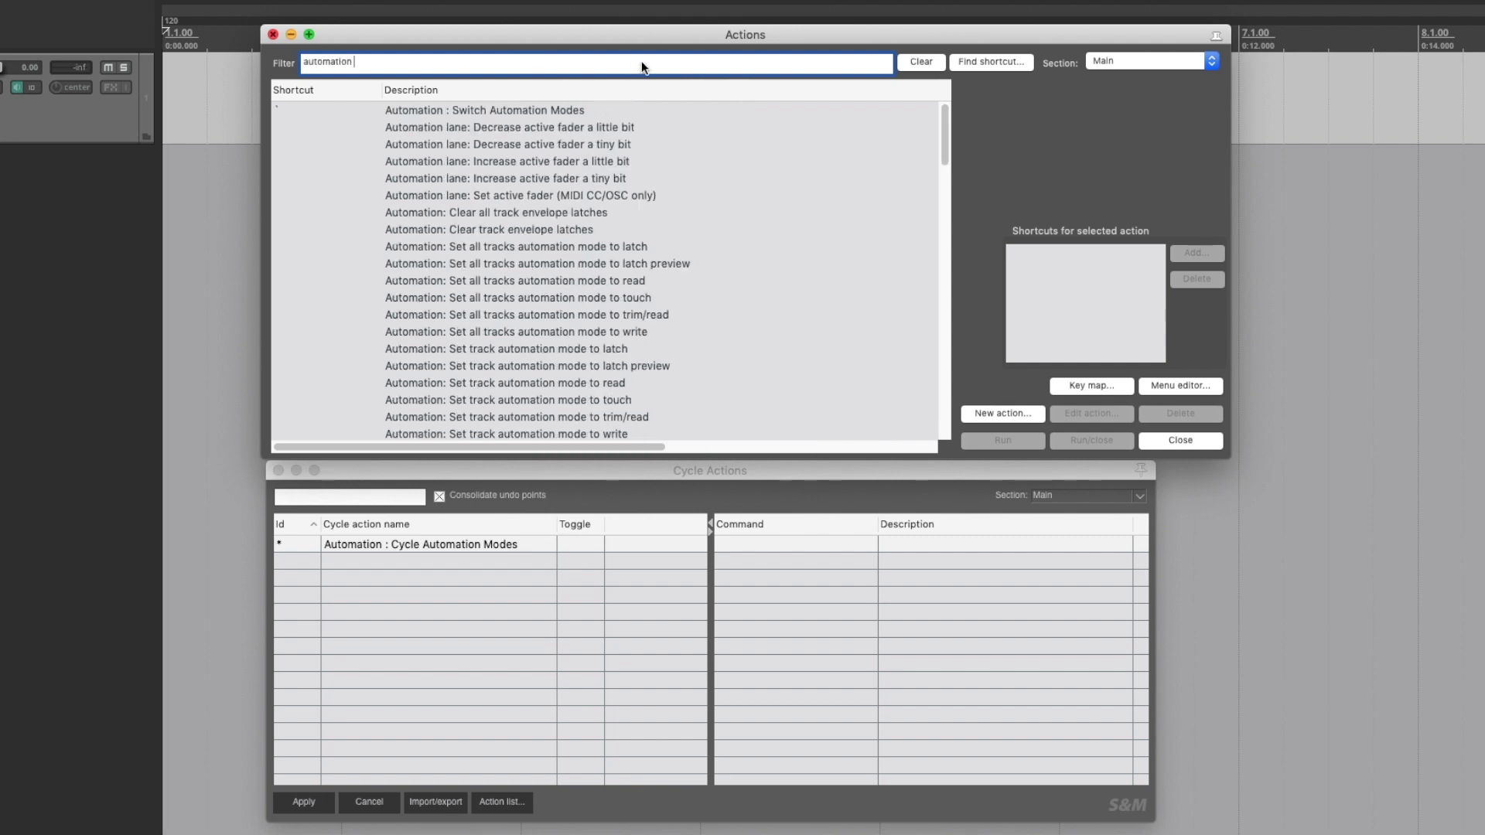
{"action": "scroll", "coordinate": [729, 194], "scroll_direction": "down", "scroll_amount": 4}
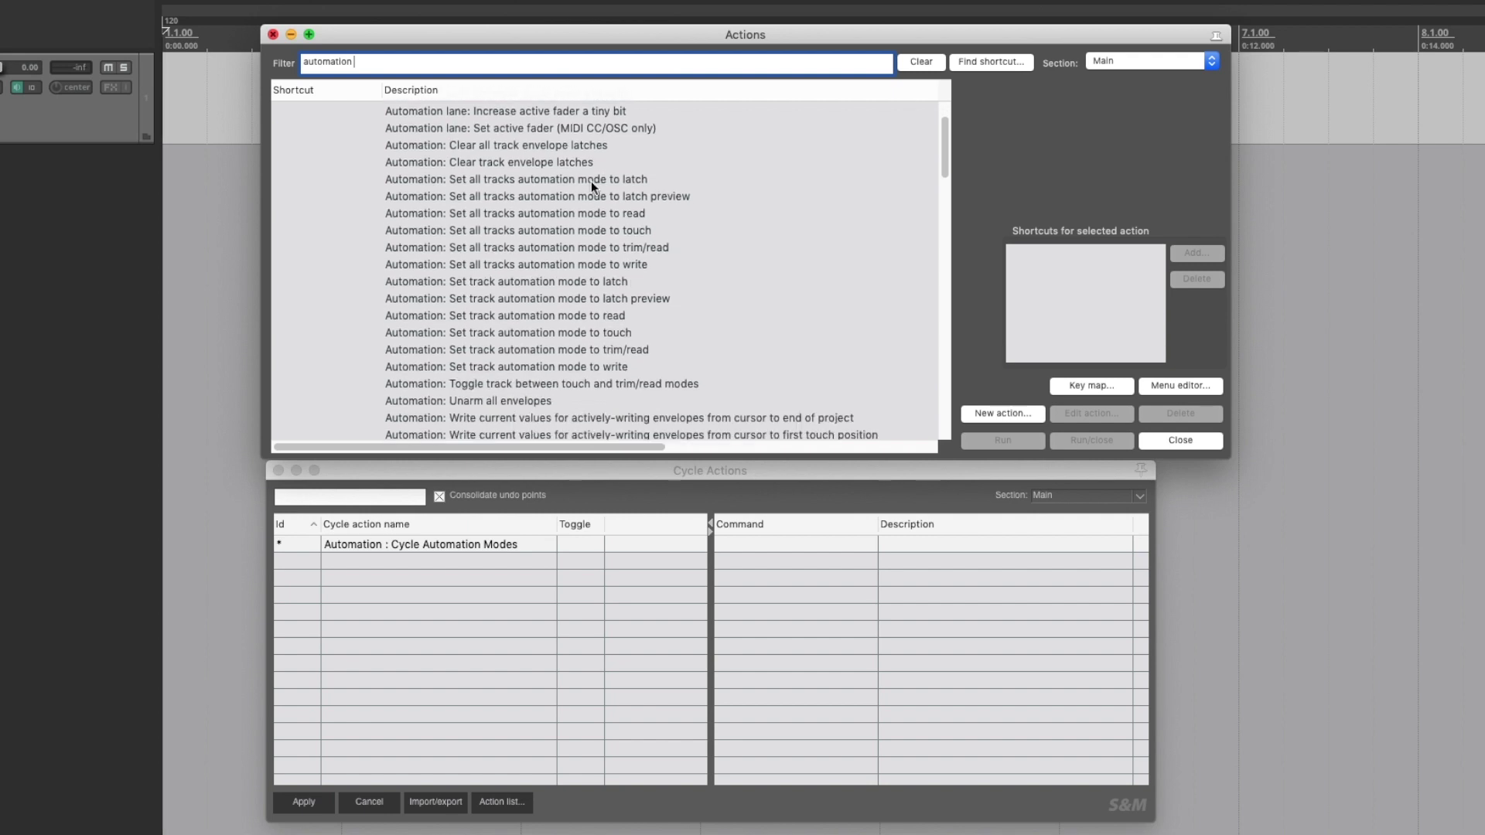
{"action": "scroll", "coordinate": [590, 181], "scroll_direction": "down", "scroll_amount": 1}
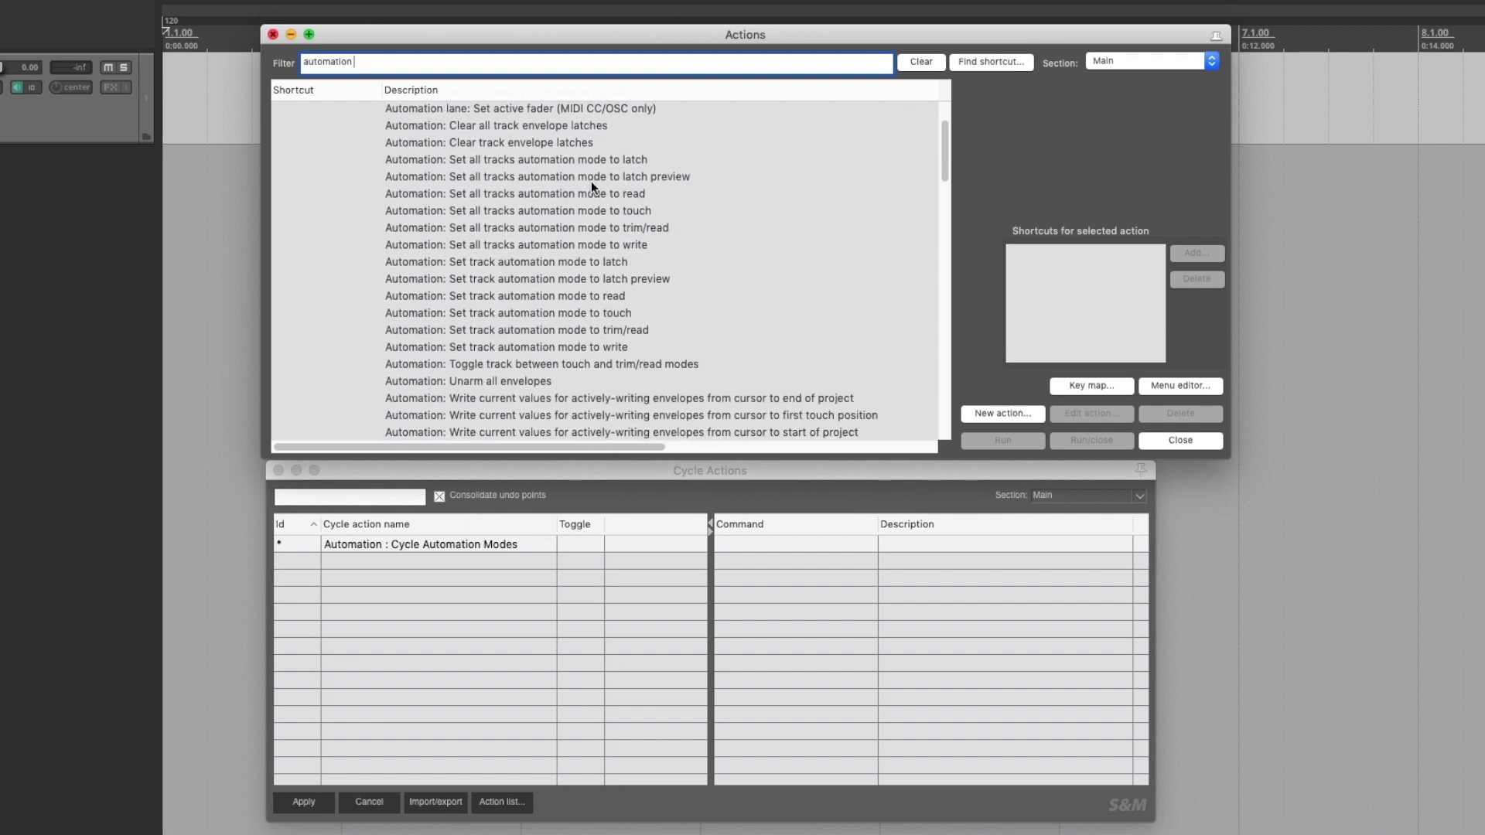
{"action": "left_click", "coordinate": [579, 266]}
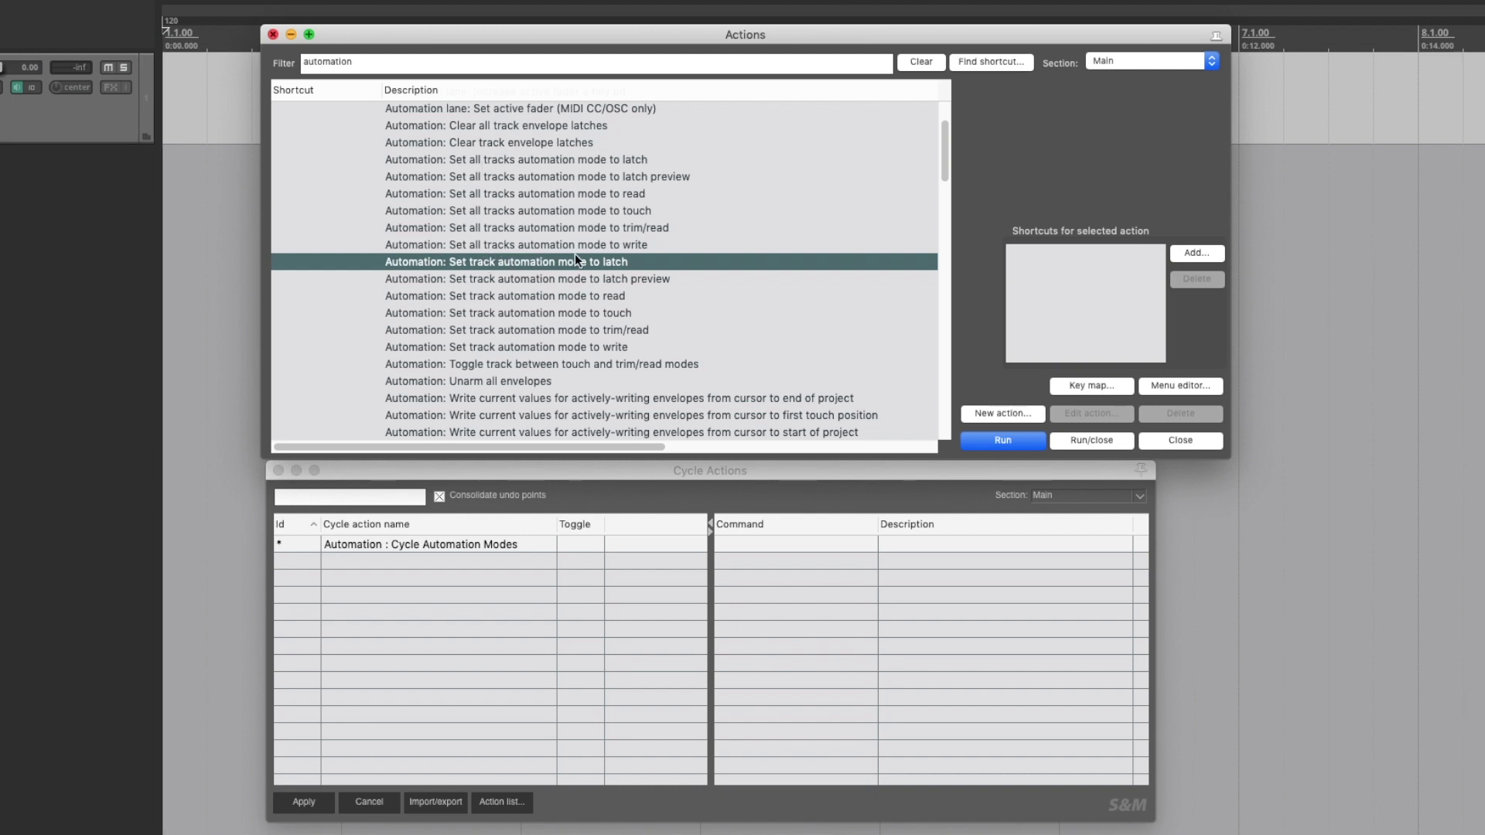
{"action": "right_click", "coordinate": [616, 258]}
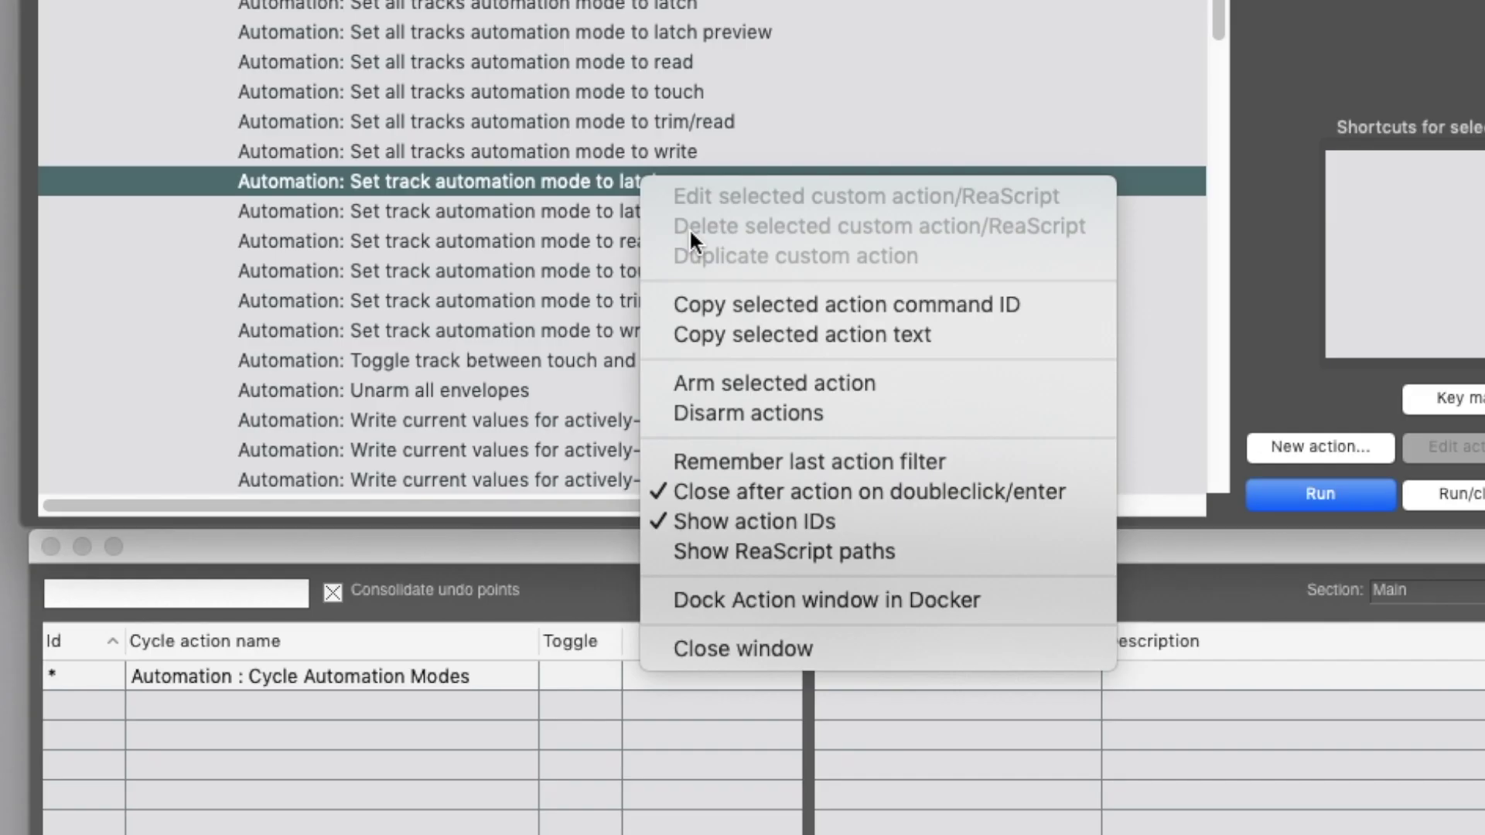
{"action": "left_click", "coordinate": [717, 302]}
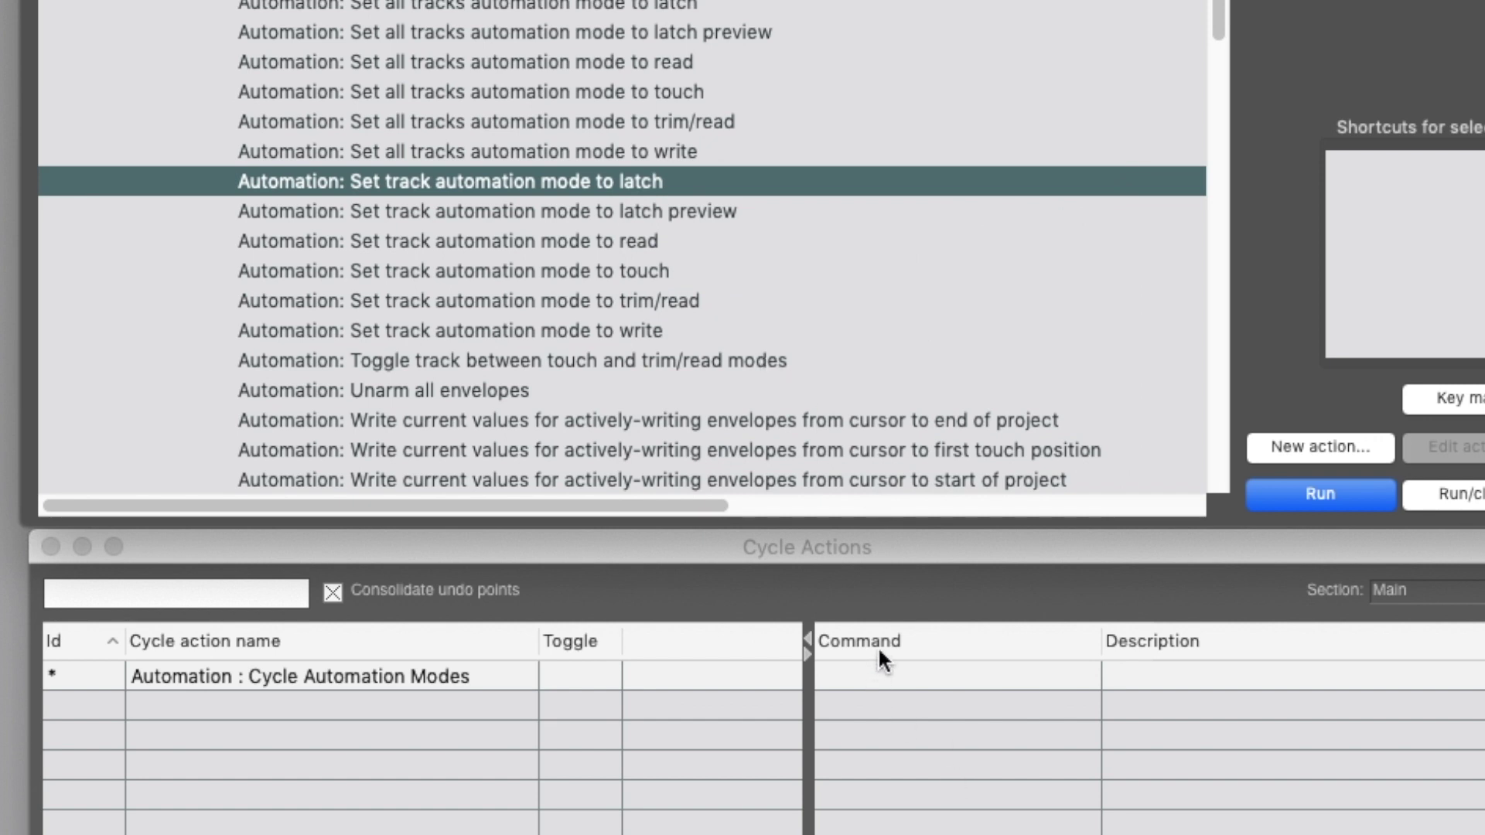
Paste the copied command ID 40404 into the cycle action's empty command.
{"action": "double_click", "coordinate": [882, 674]}
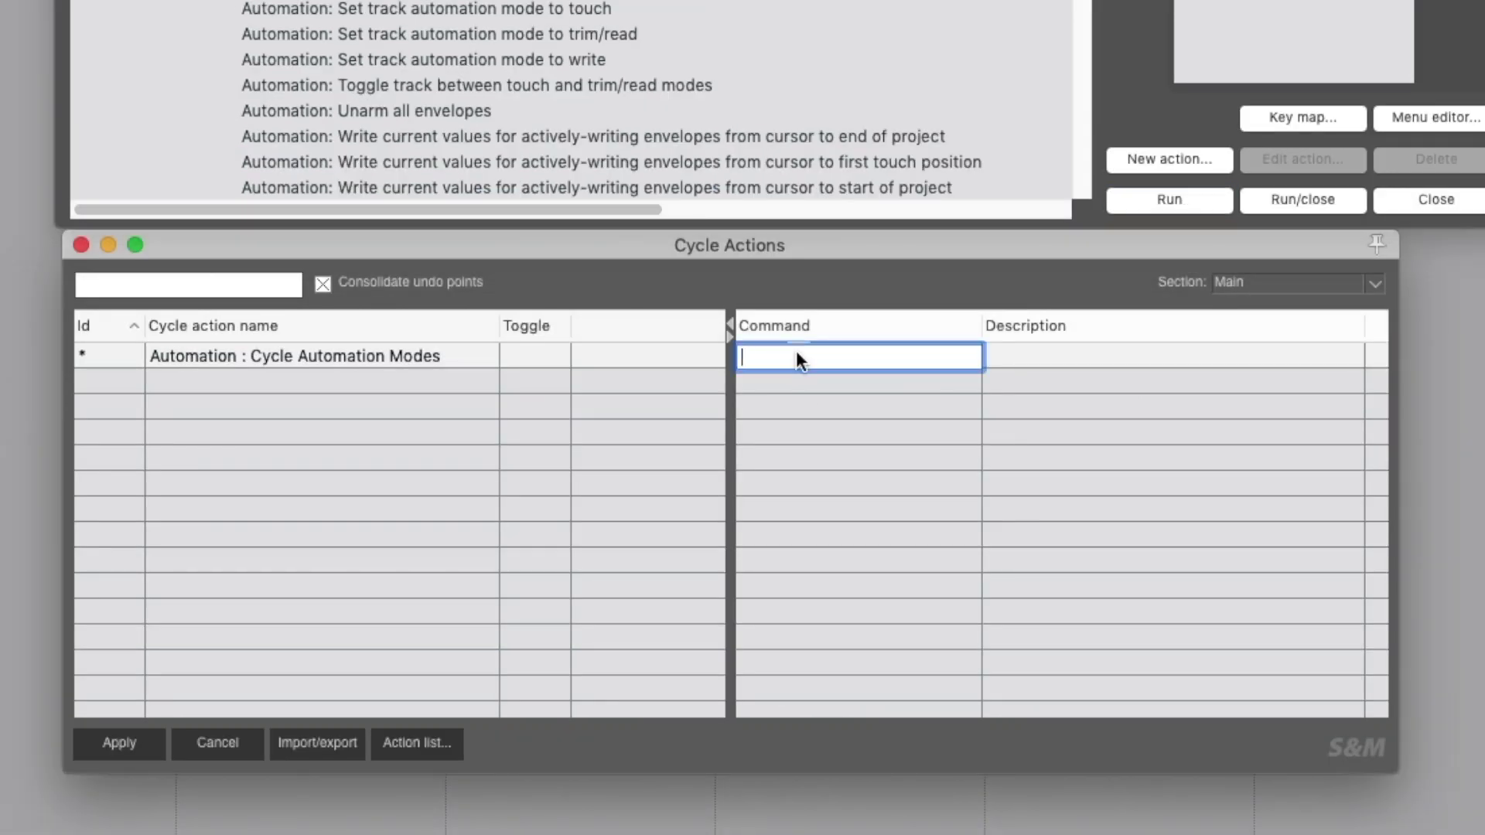
{"action": "key", "text": "super+v"}
{"action": "key", "text": "Return"}
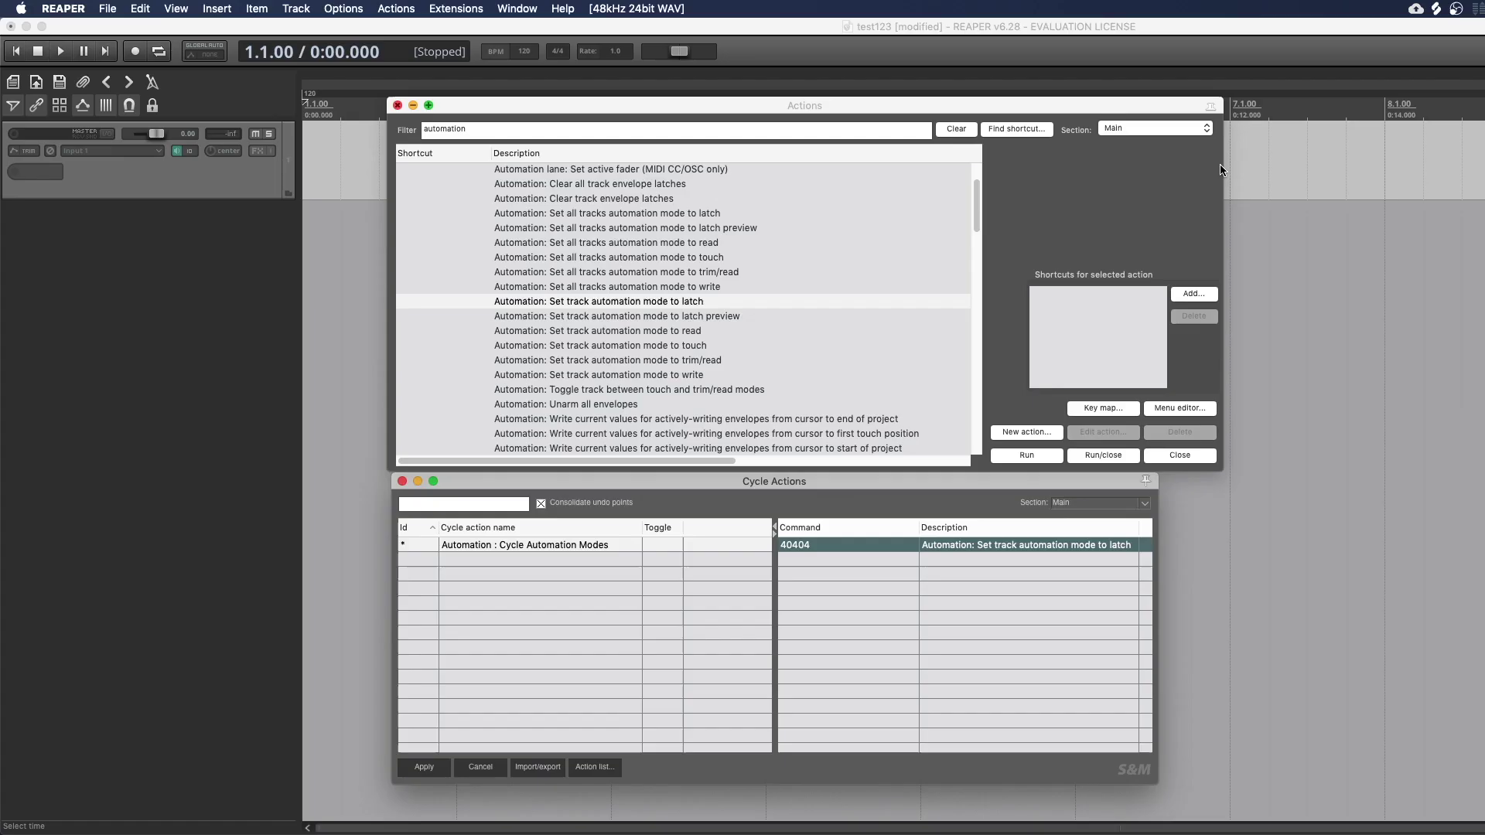
Widen the Actions window to bring its command ID column into view.
{"action": "left_click", "coordinate": [1220, 167]}
{"action": "left_click_drag", "start_coordinate": [388, 109], "coordinate": [32, 110]}
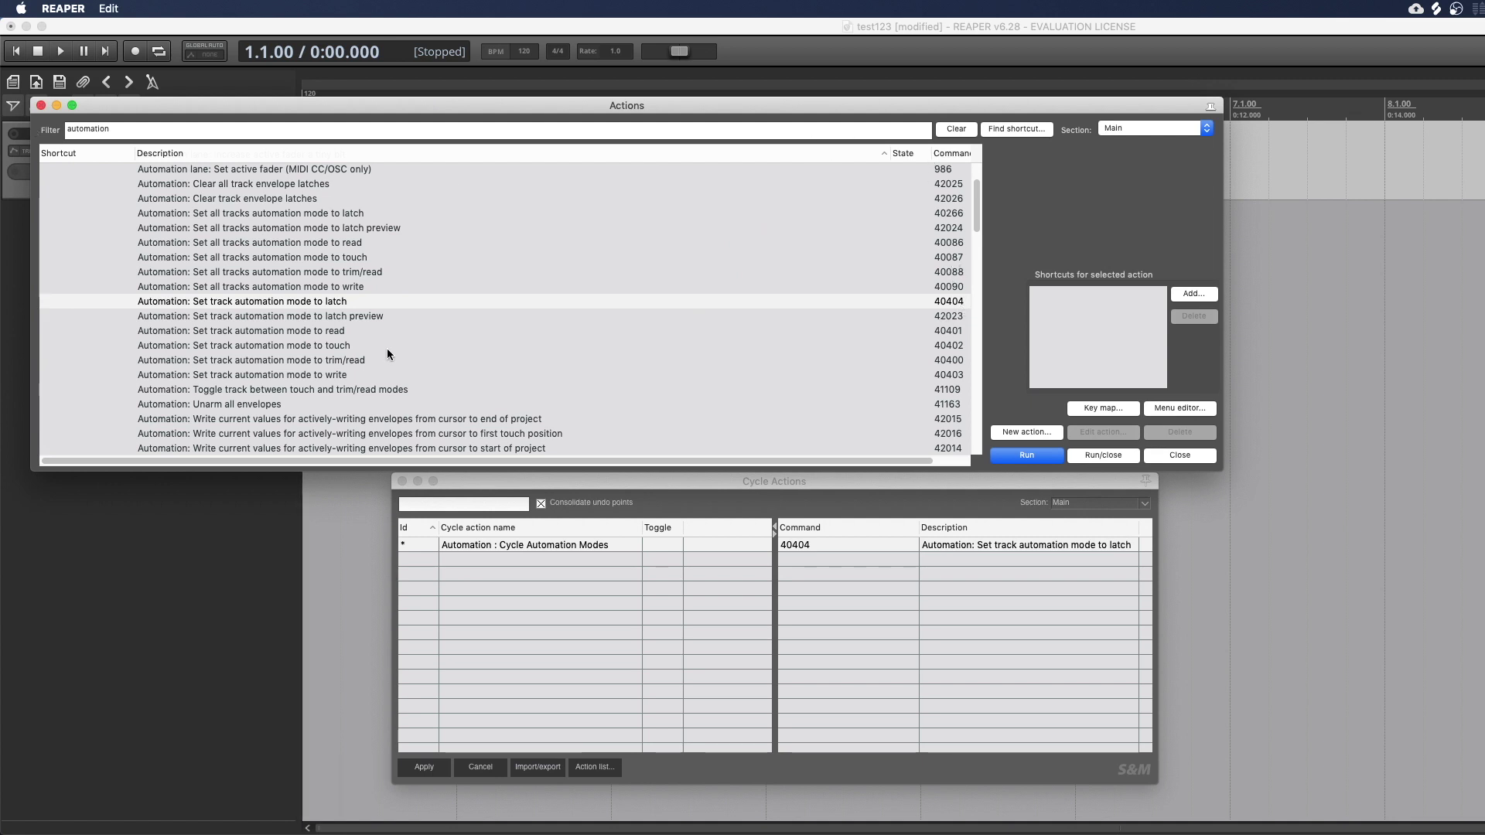
Add a step separator after the latch command in the cycle action.
{"action": "left_click", "coordinate": [871, 548]}
{"action": "left_click", "coordinate": [803, 559]}
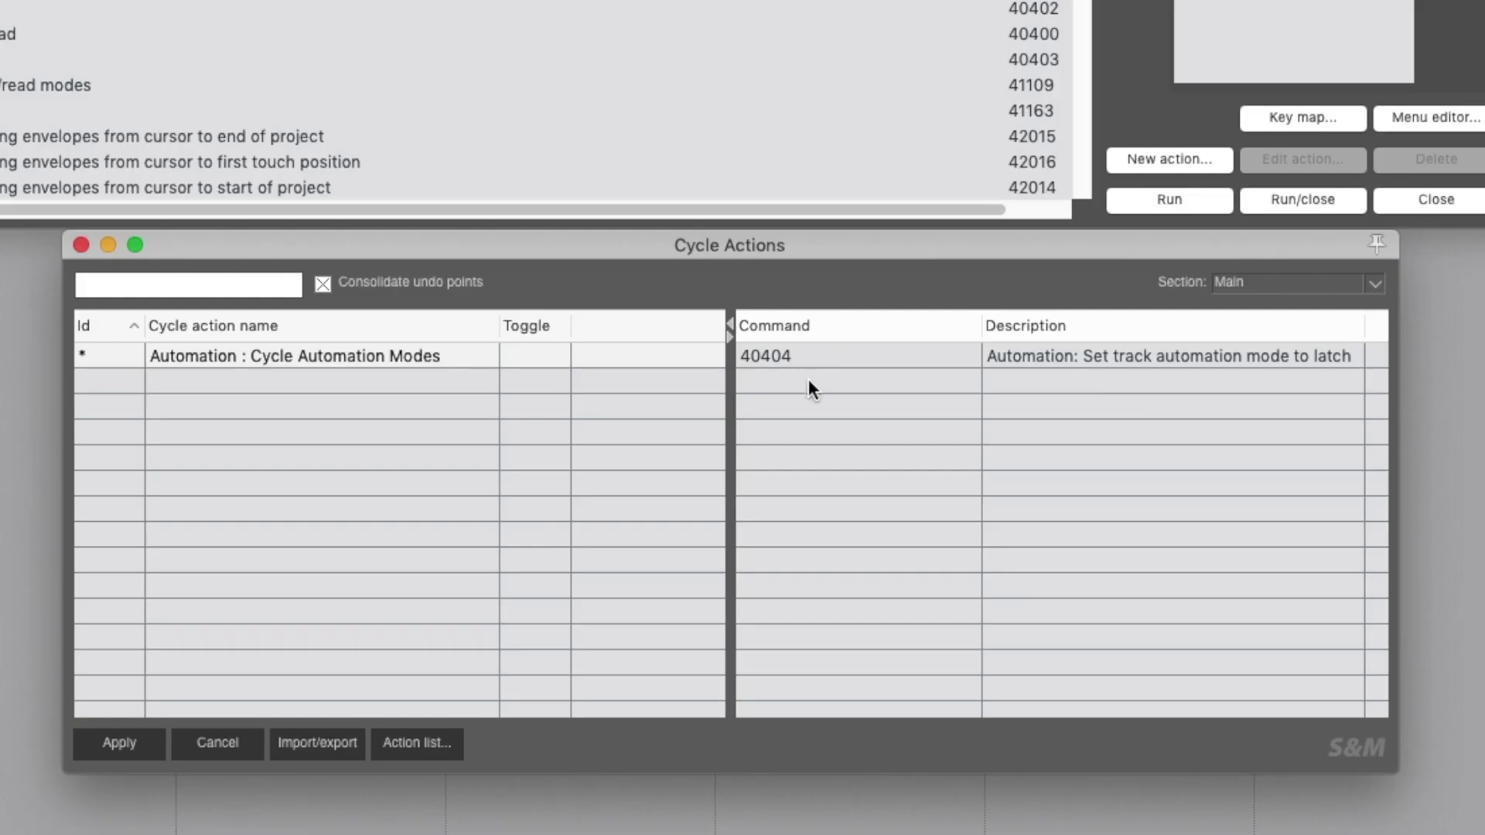
{"action": "right_click", "coordinate": [769, 383]}
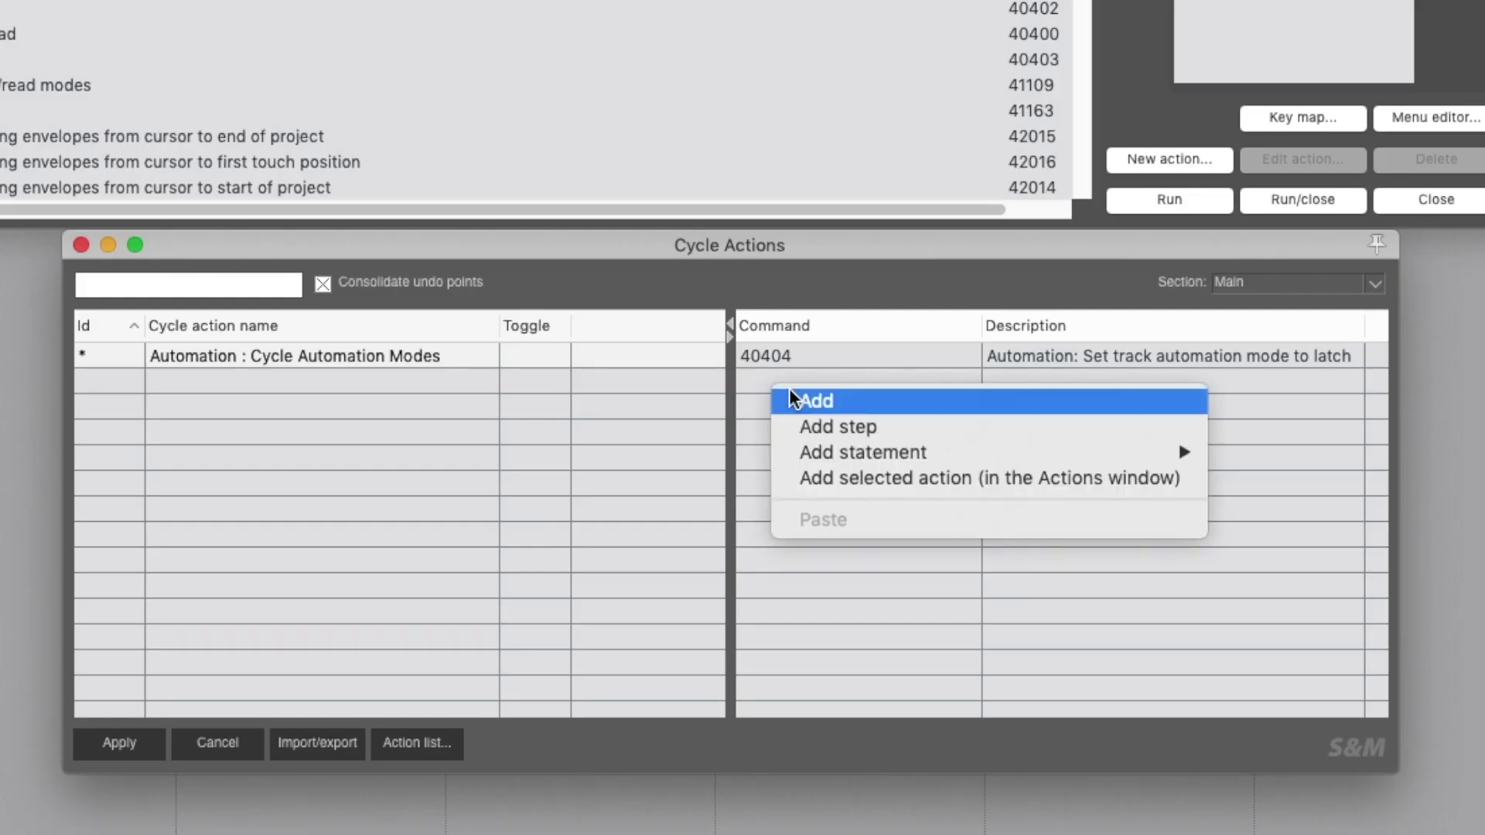
{"action": "left_click", "coordinate": [823, 427]}
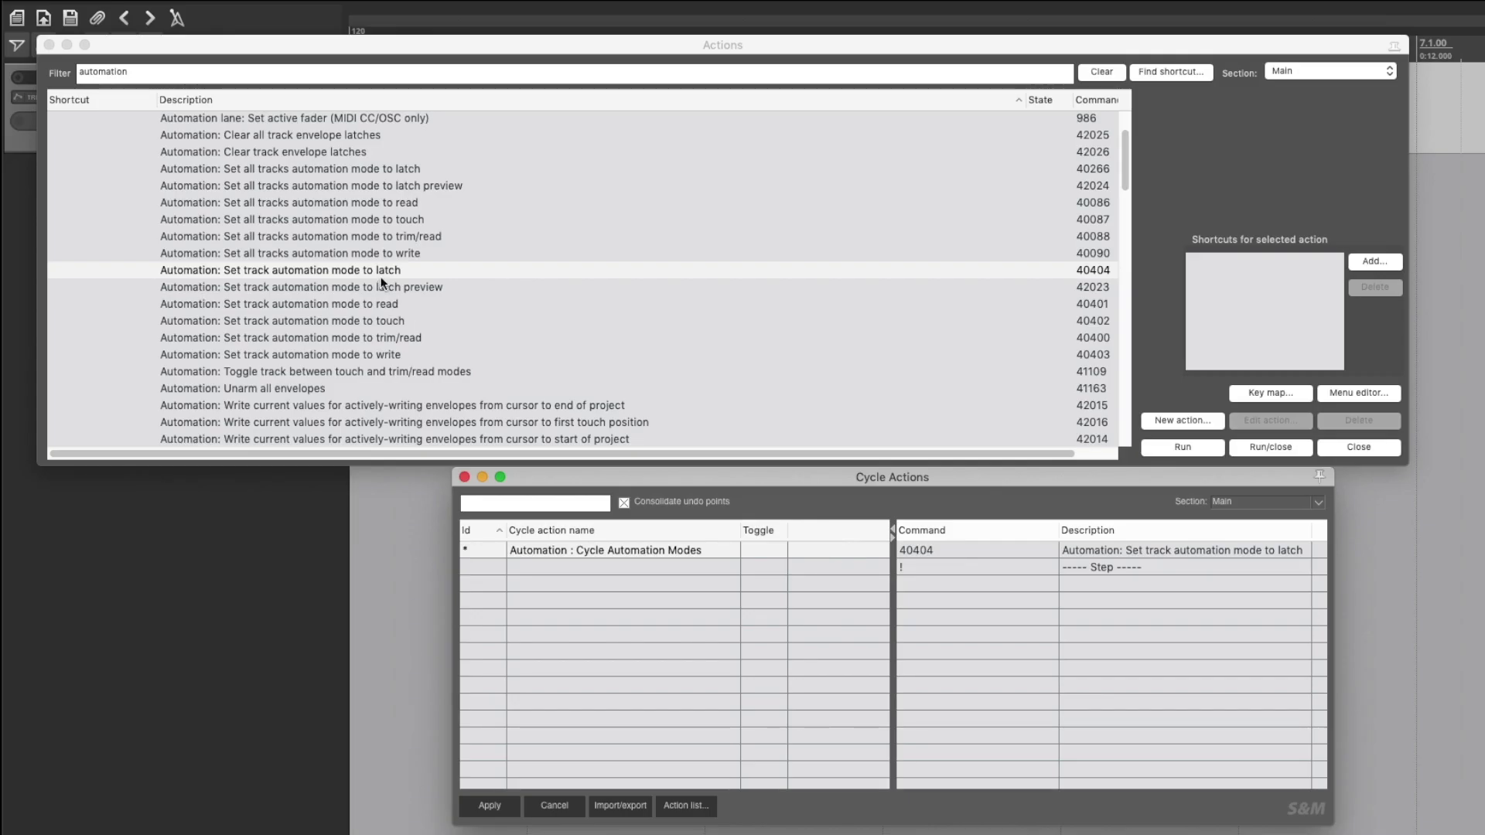
Look up "Automation: Set track automation mode to read" in the actions and add its ID 40401 as a command below the step separator.
{"action": "left_click", "coordinate": [378, 288]}
{"action": "left_click", "coordinate": [400, 287]}
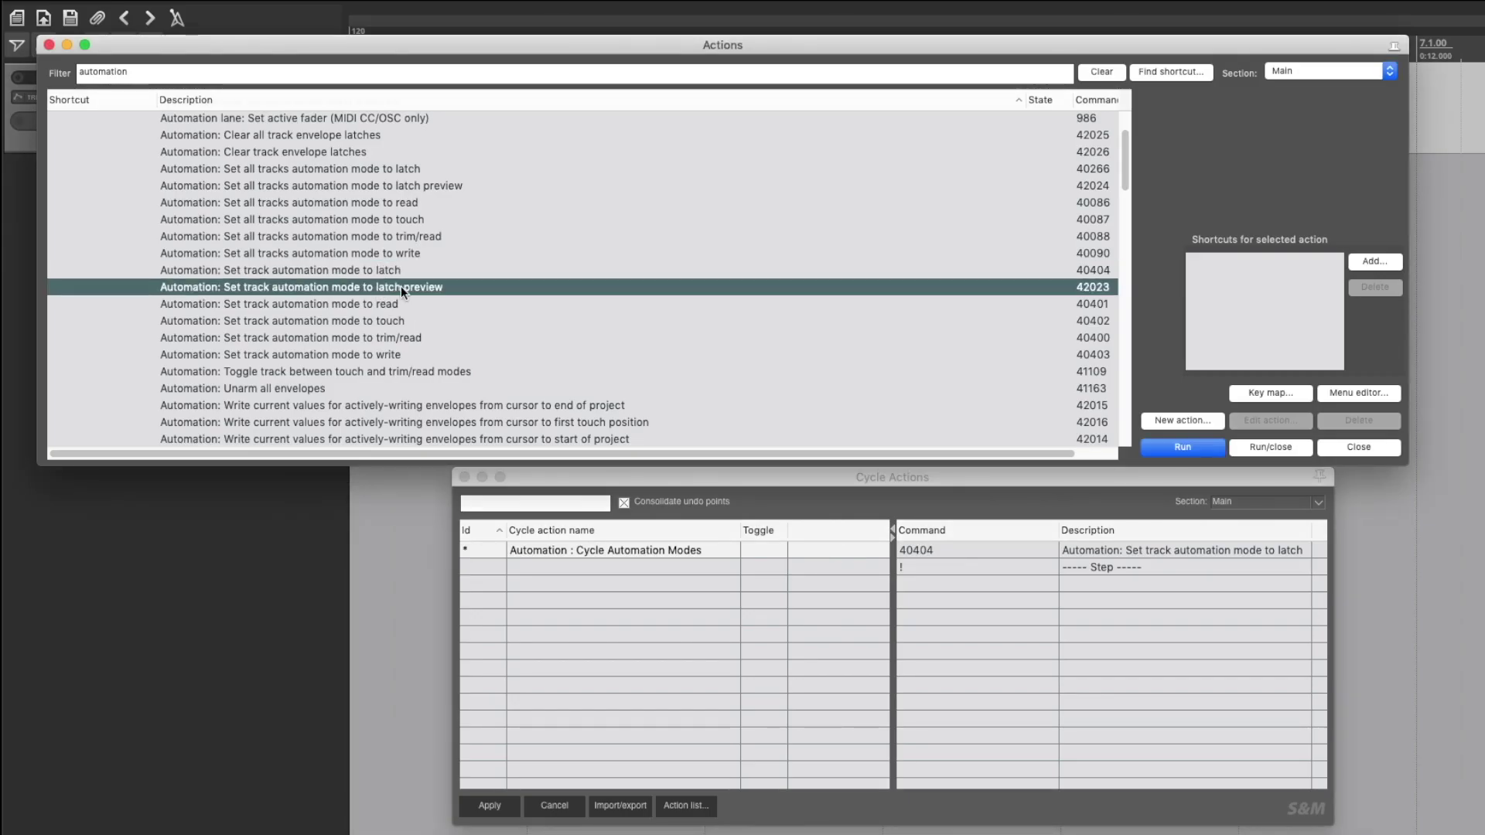
{"action": "left_click", "coordinate": [393, 303]}
{"action": "right_click", "coordinate": [392, 303]}
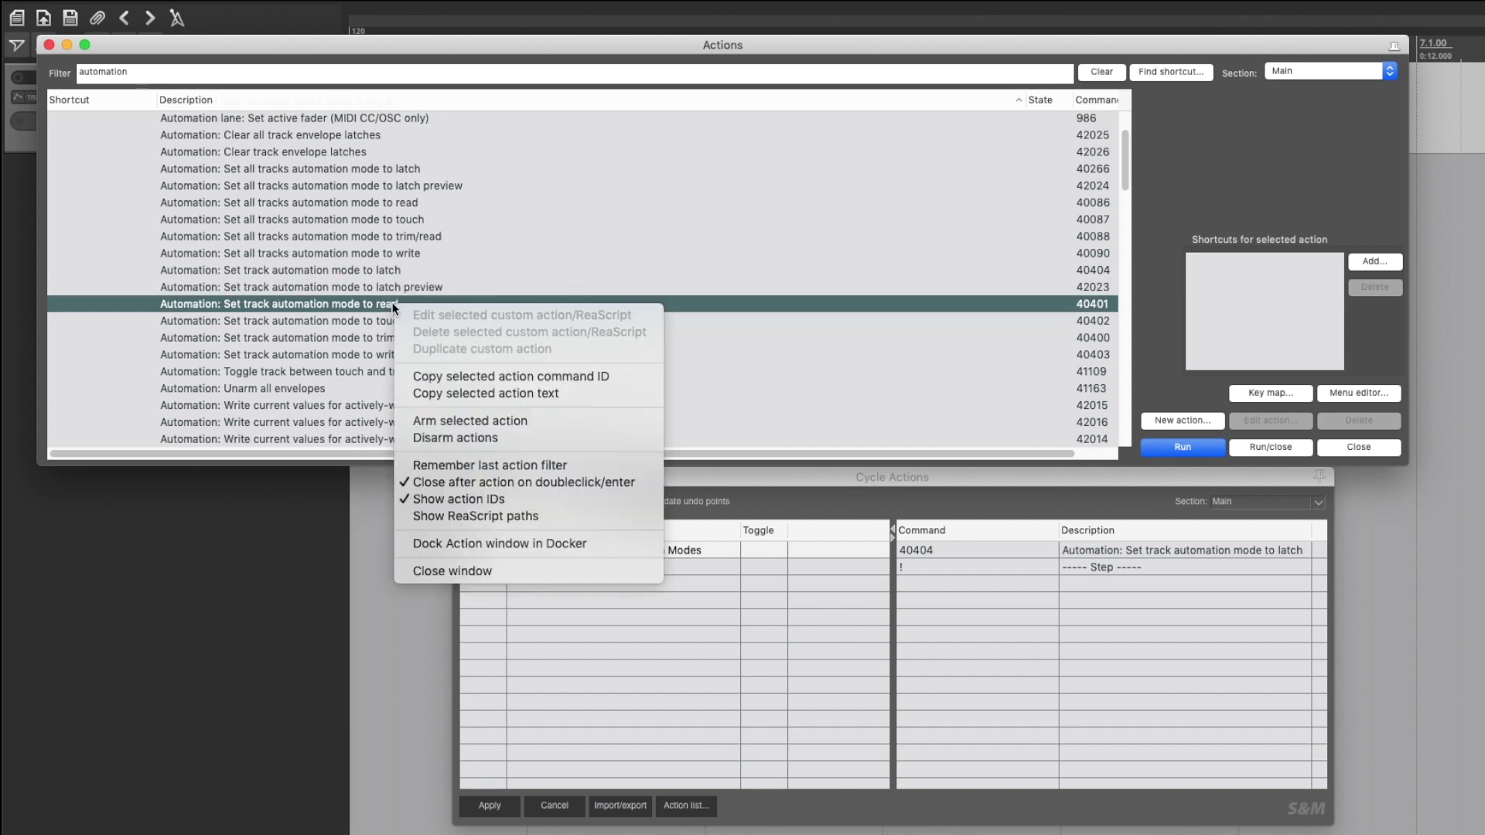
{"action": "left_click", "coordinate": [1099, 307]}
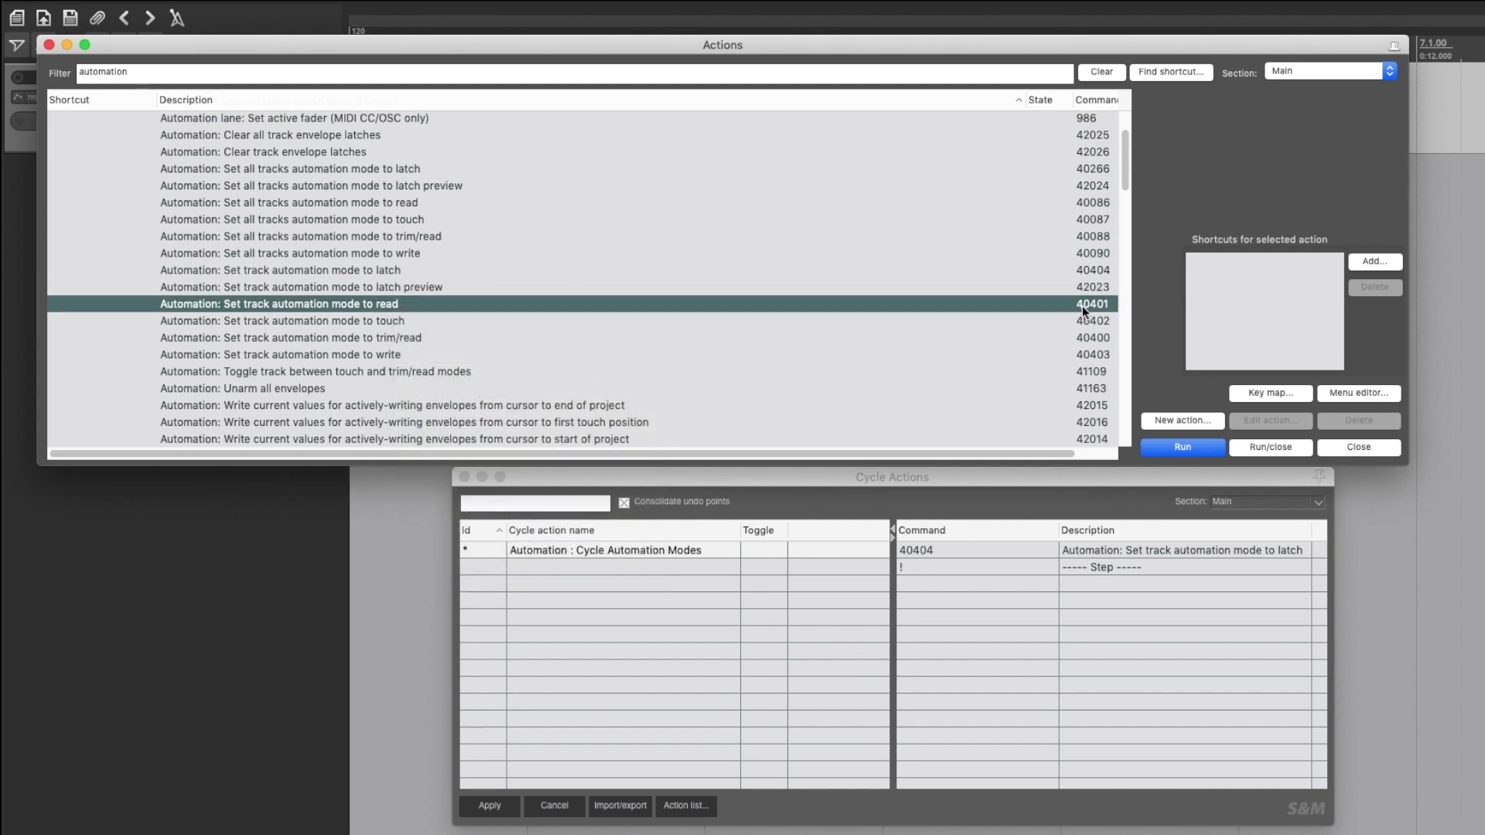
{"action": "left_click", "coordinate": [910, 580]}
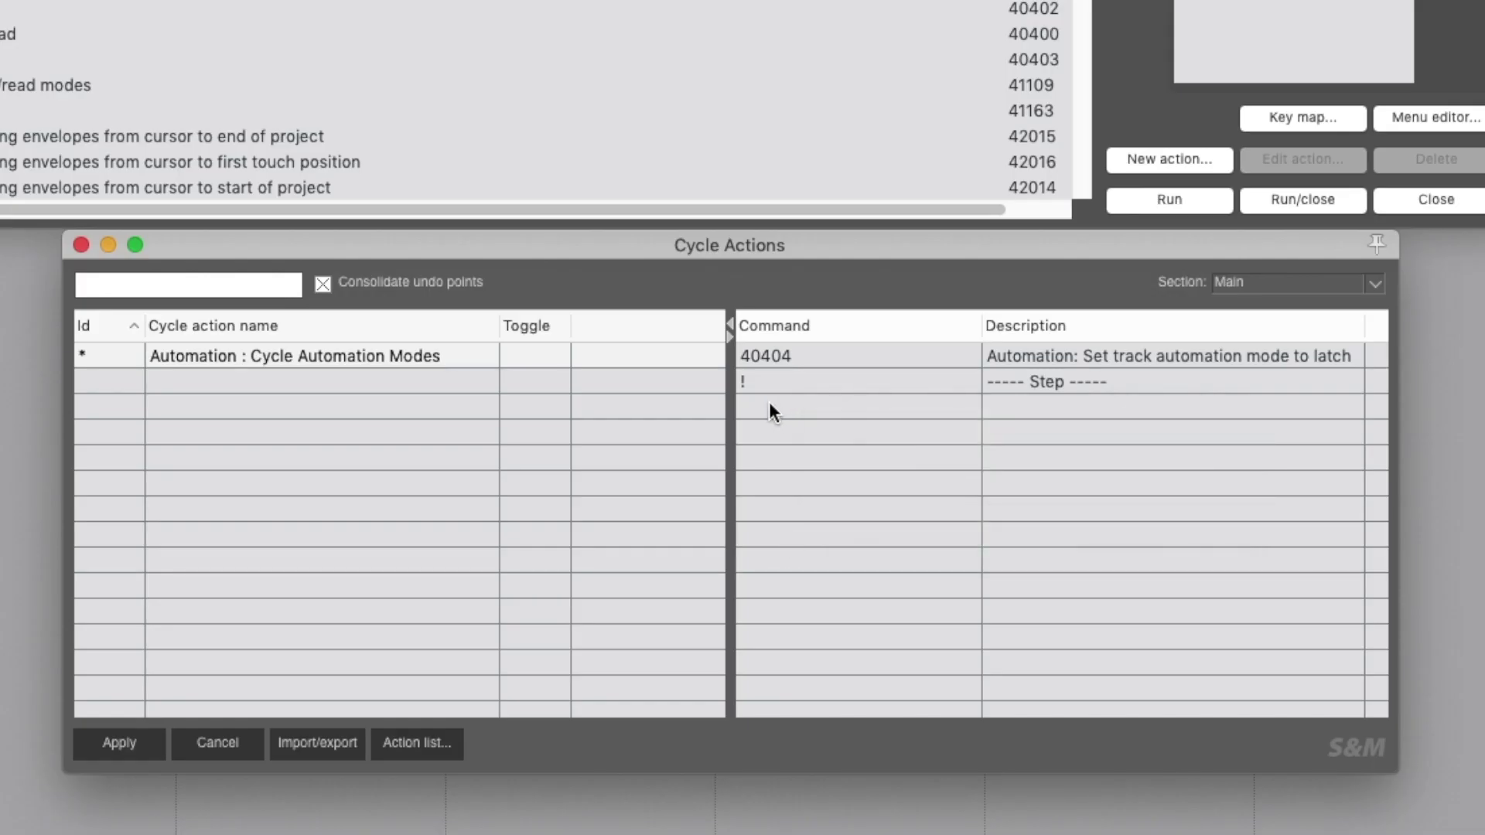
{"action": "right_click", "coordinate": [769, 410]}
{"action": "left_click", "coordinate": [800, 417]}
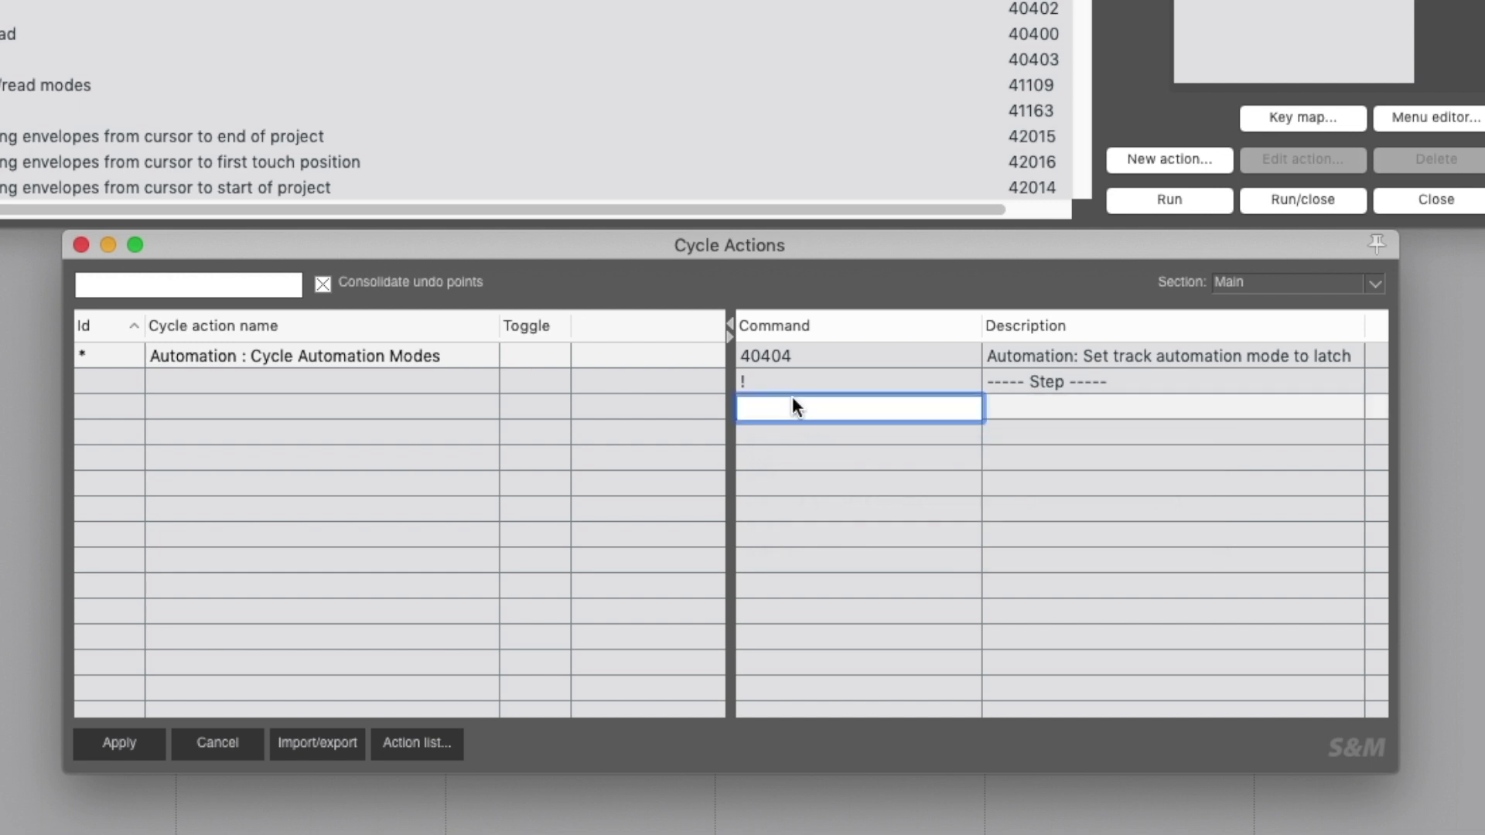
{"action": "type", "text": "40401"}
{"action": "key", "text": "Return"}
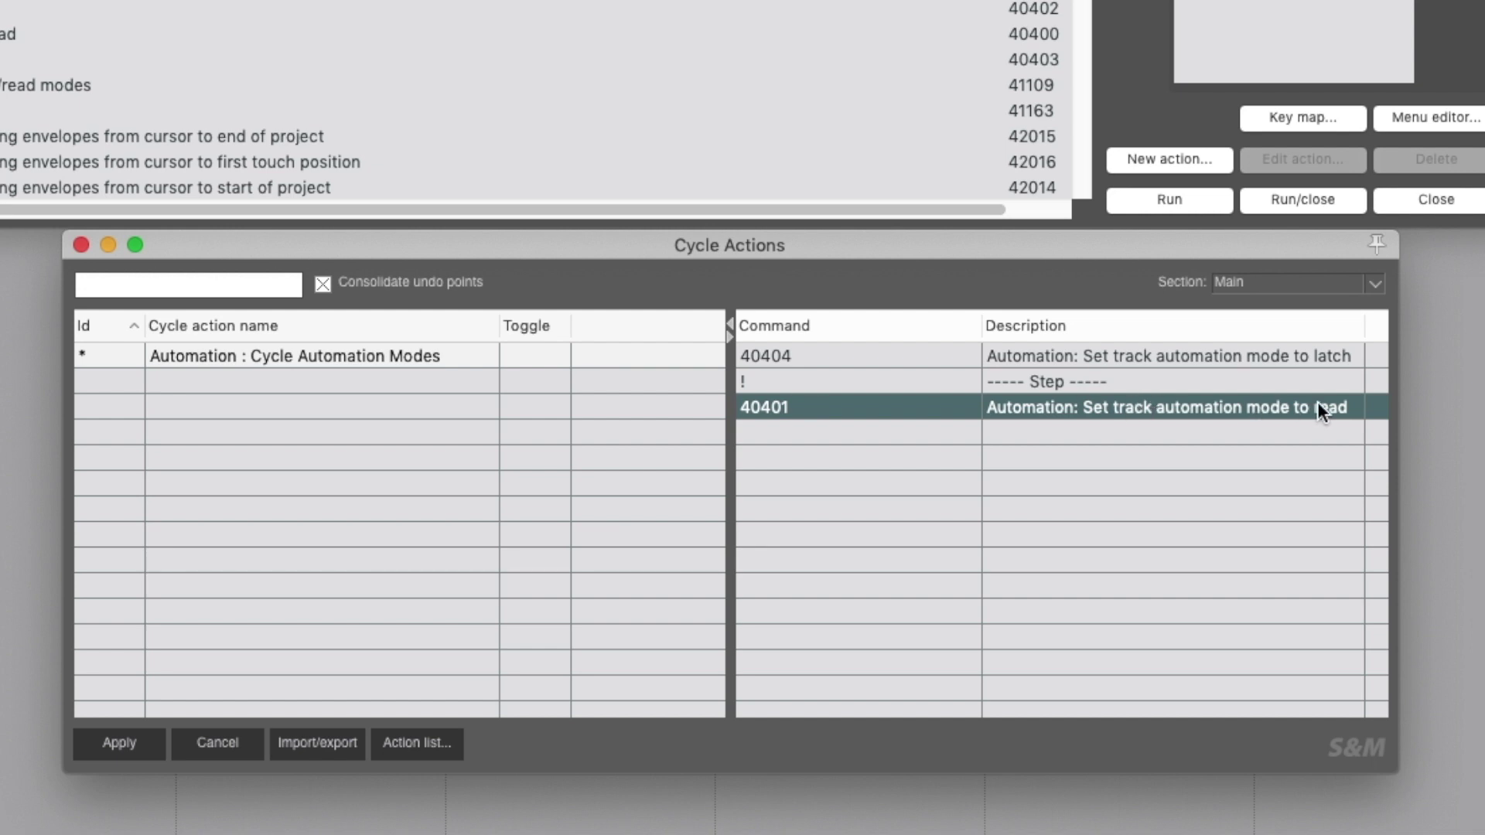
Add a second step separator and move it below the read mode command.
{"action": "right_click", "coordinate": [854, 432]}
{"action": "left_click", "coordinate": [885, 437]}
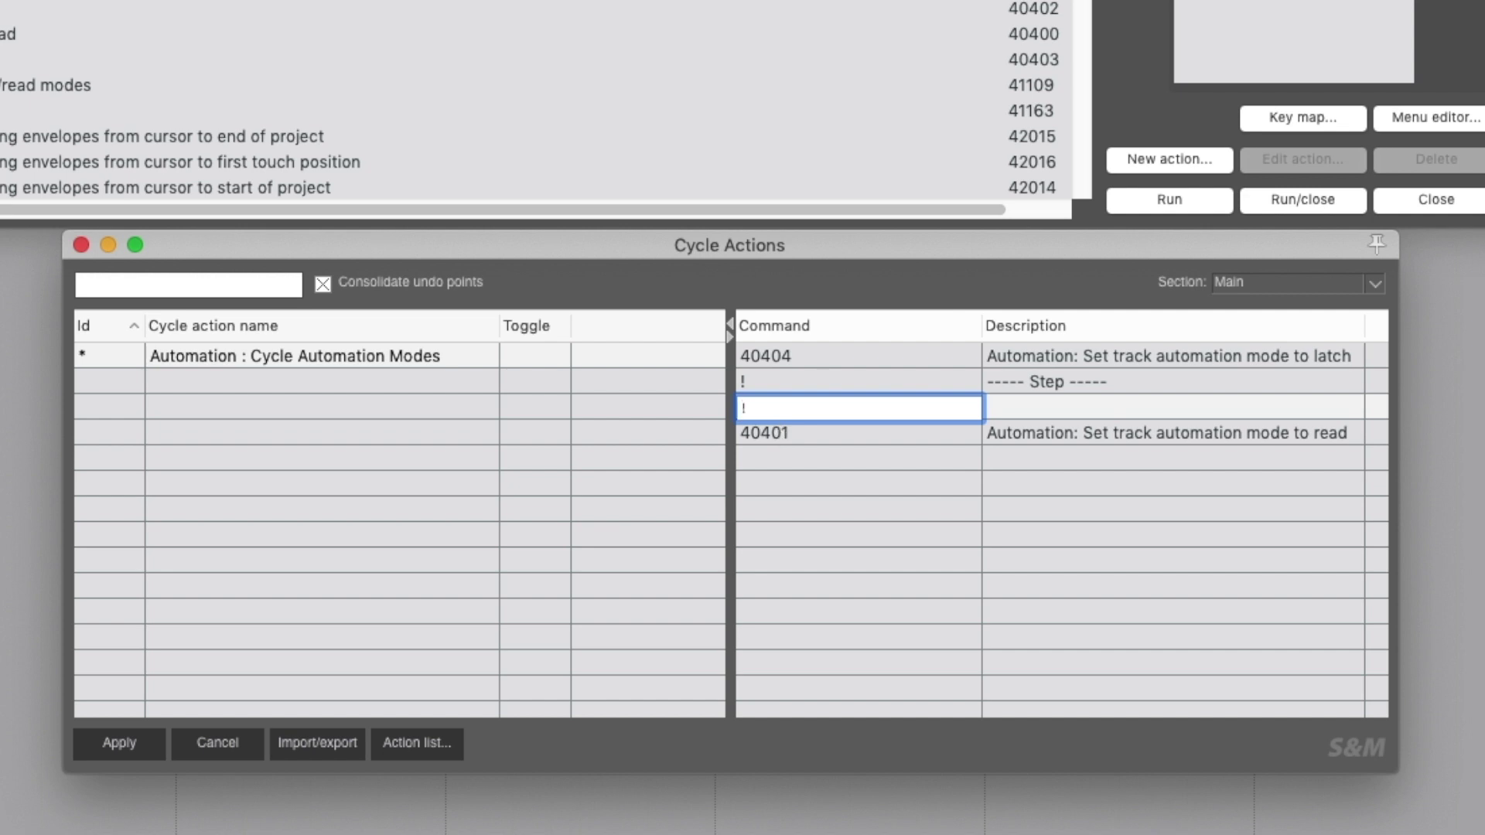
{"action": "key", "text": "Return"}
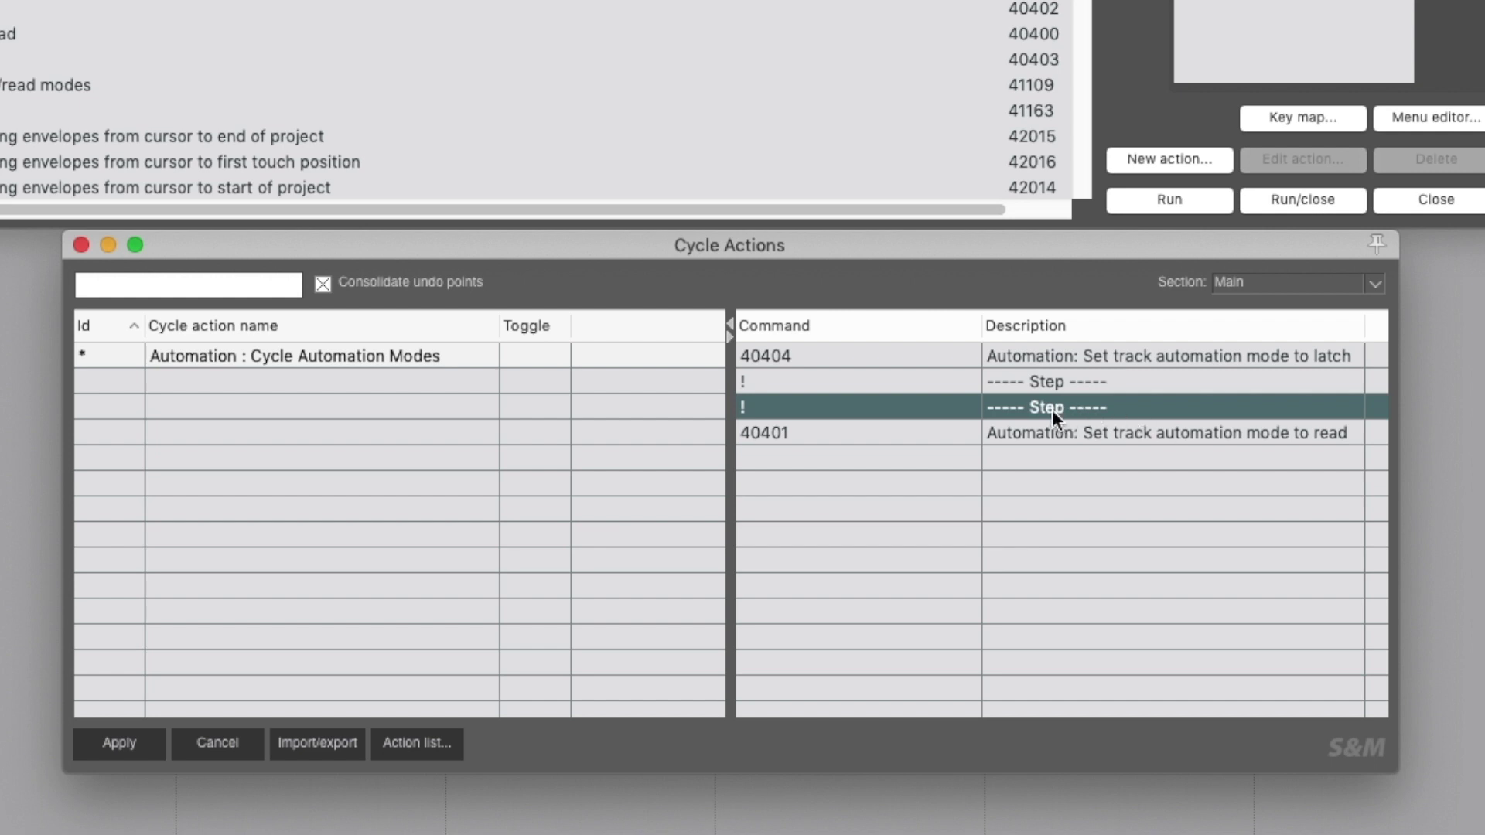
{"action": "left_click_drag", "start_coordinate": [1052, 405], "coordinate": [1085, 328]}
Add a command to the cycle action using the copied ID 40402 of "Automation: Set track automation mode to touch".
{"action": "right_click", "coordinate": [806, 457]}
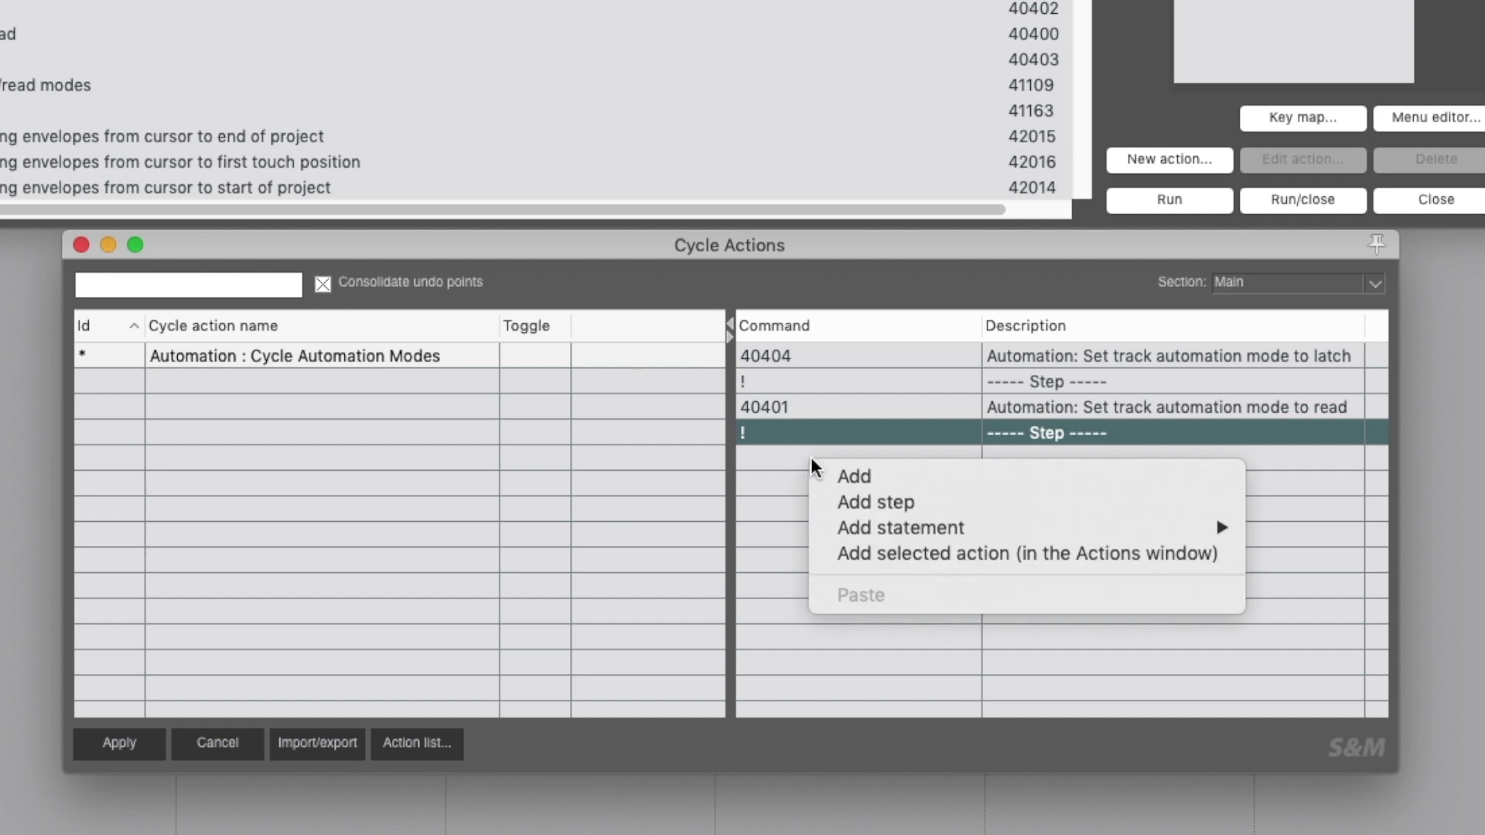
{"action": "left_click", "coordinate": [824, 475]}
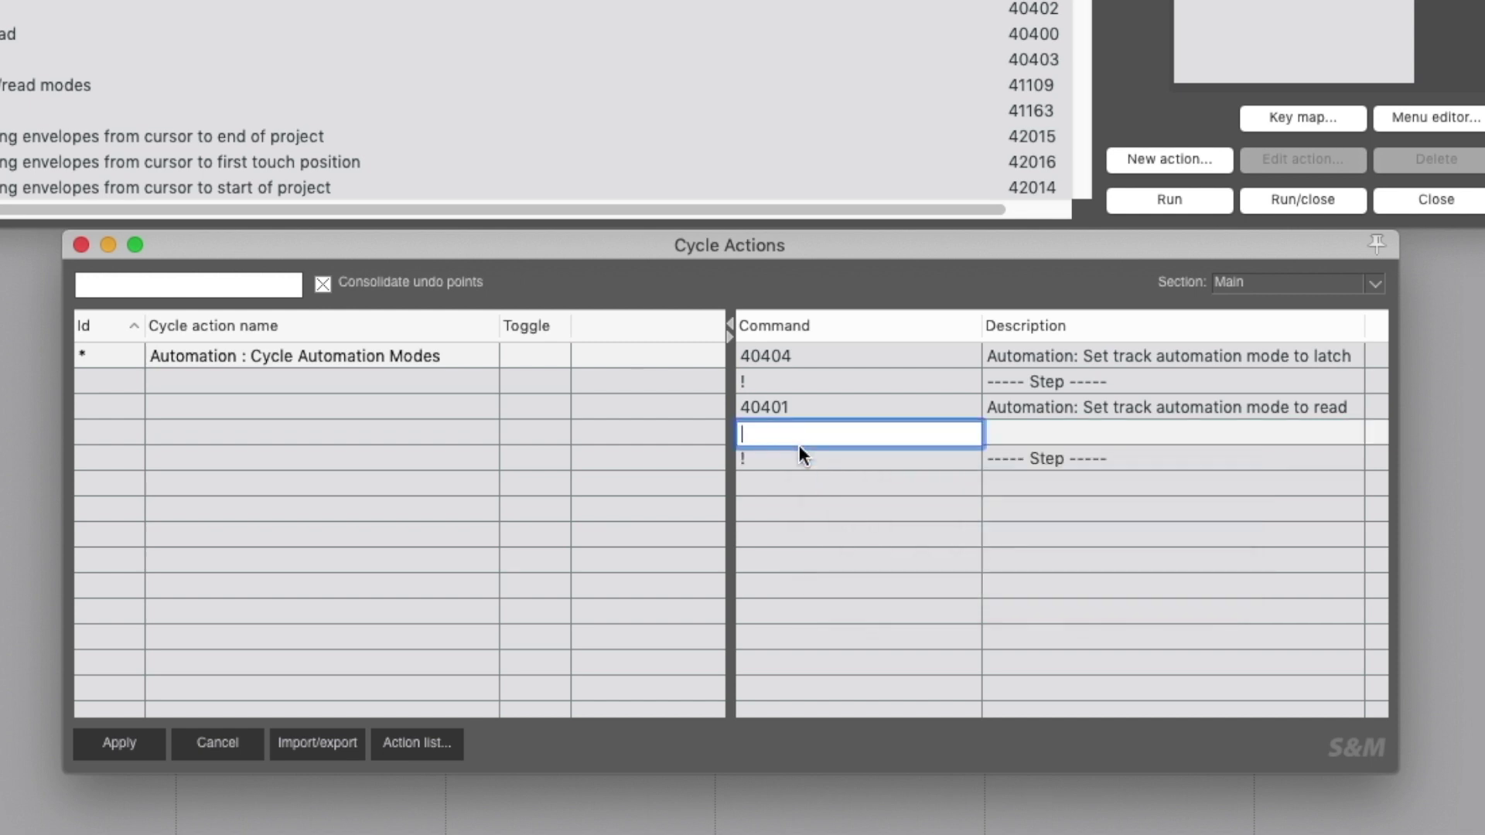
{"action": "right_click", "coordinate": [0, 13]}
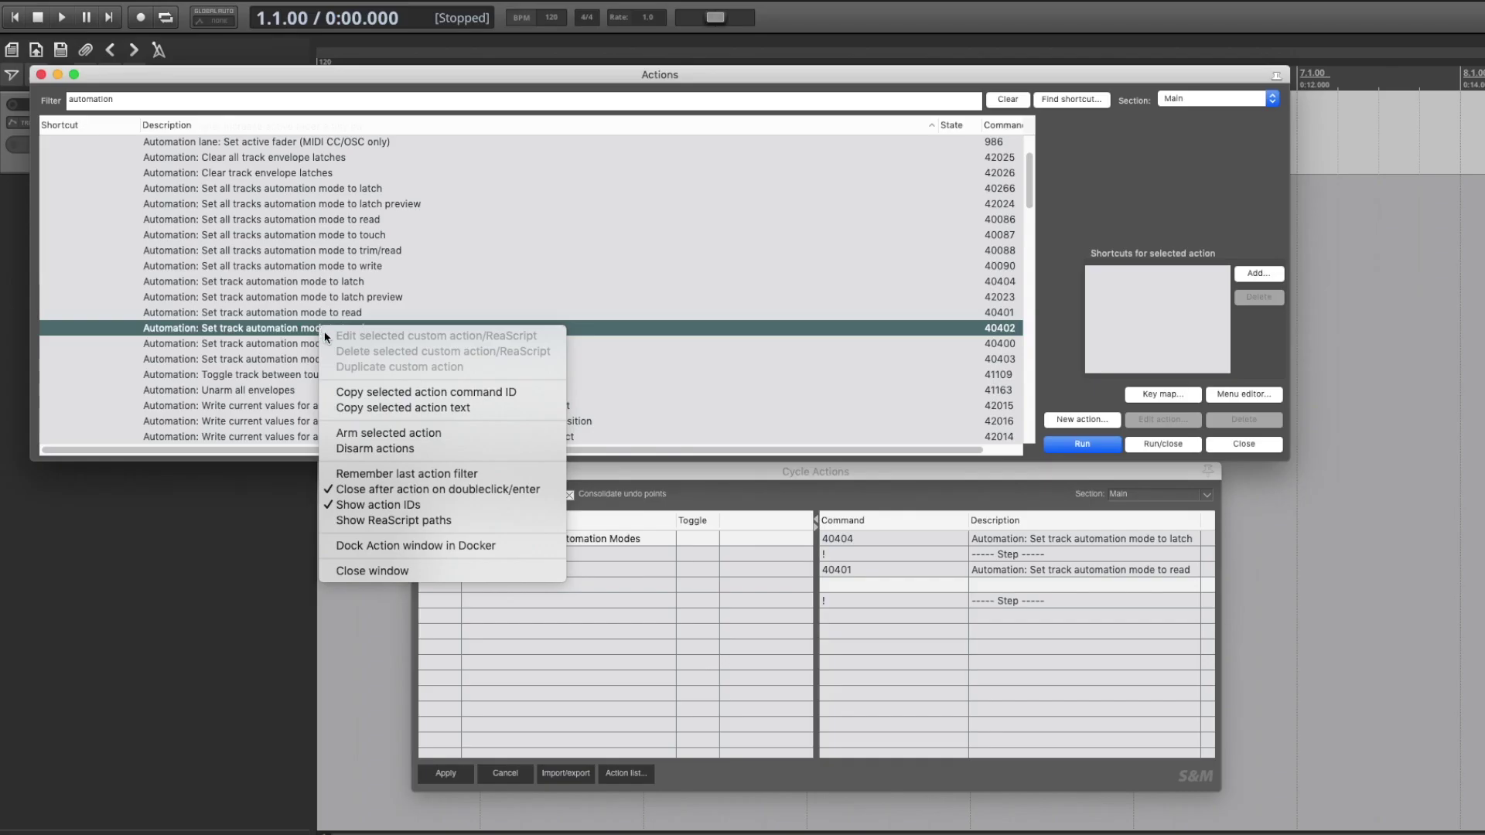
{"action": "left_click", "coordinate": [394, 392]}
{"action": "left_click", "coordinate": [885, 585]}
{"action": "key", "text": "super+v"}
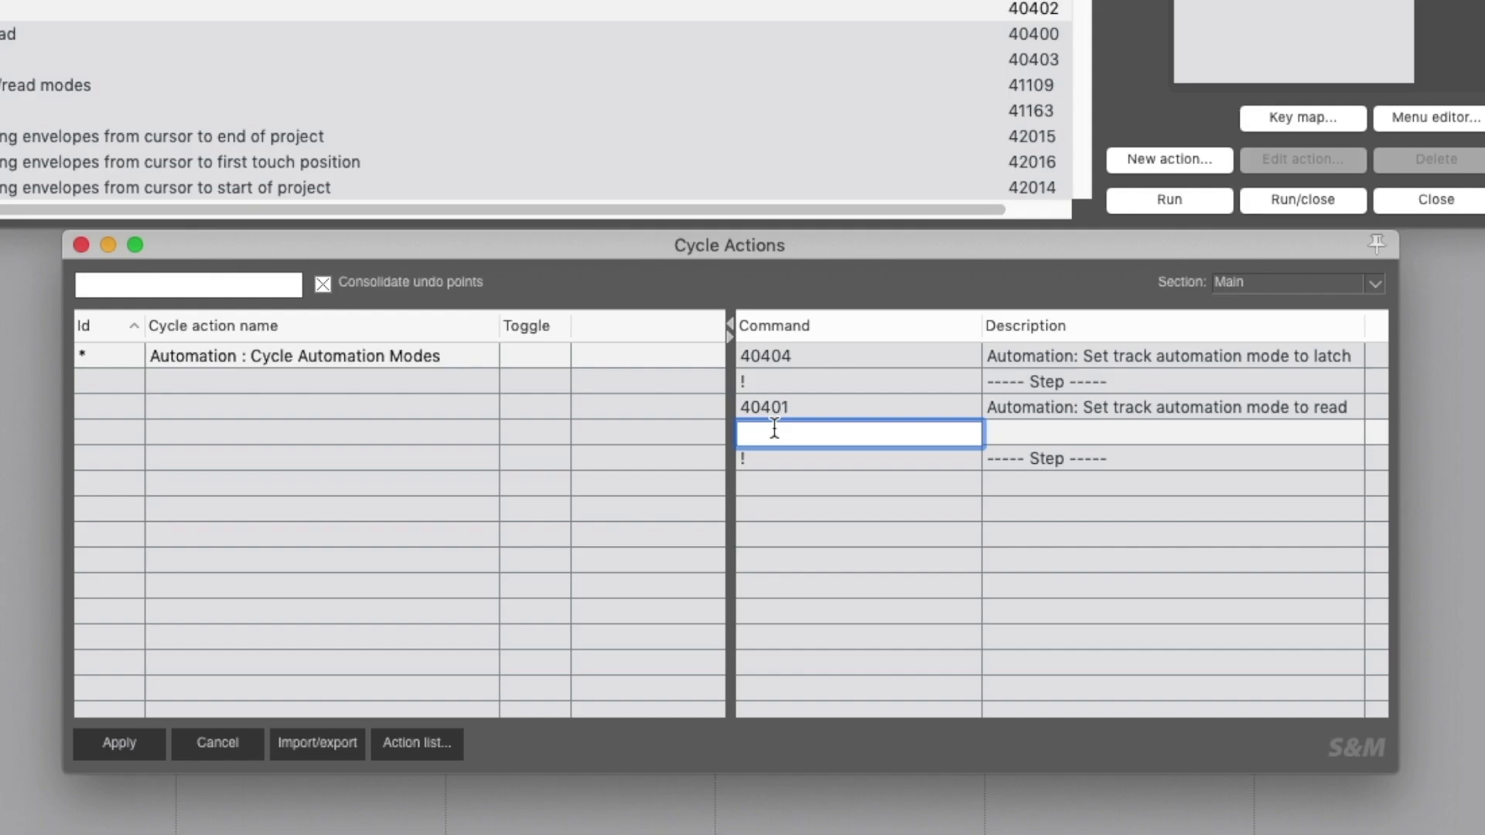
{"action": "key", "text": "Return"}
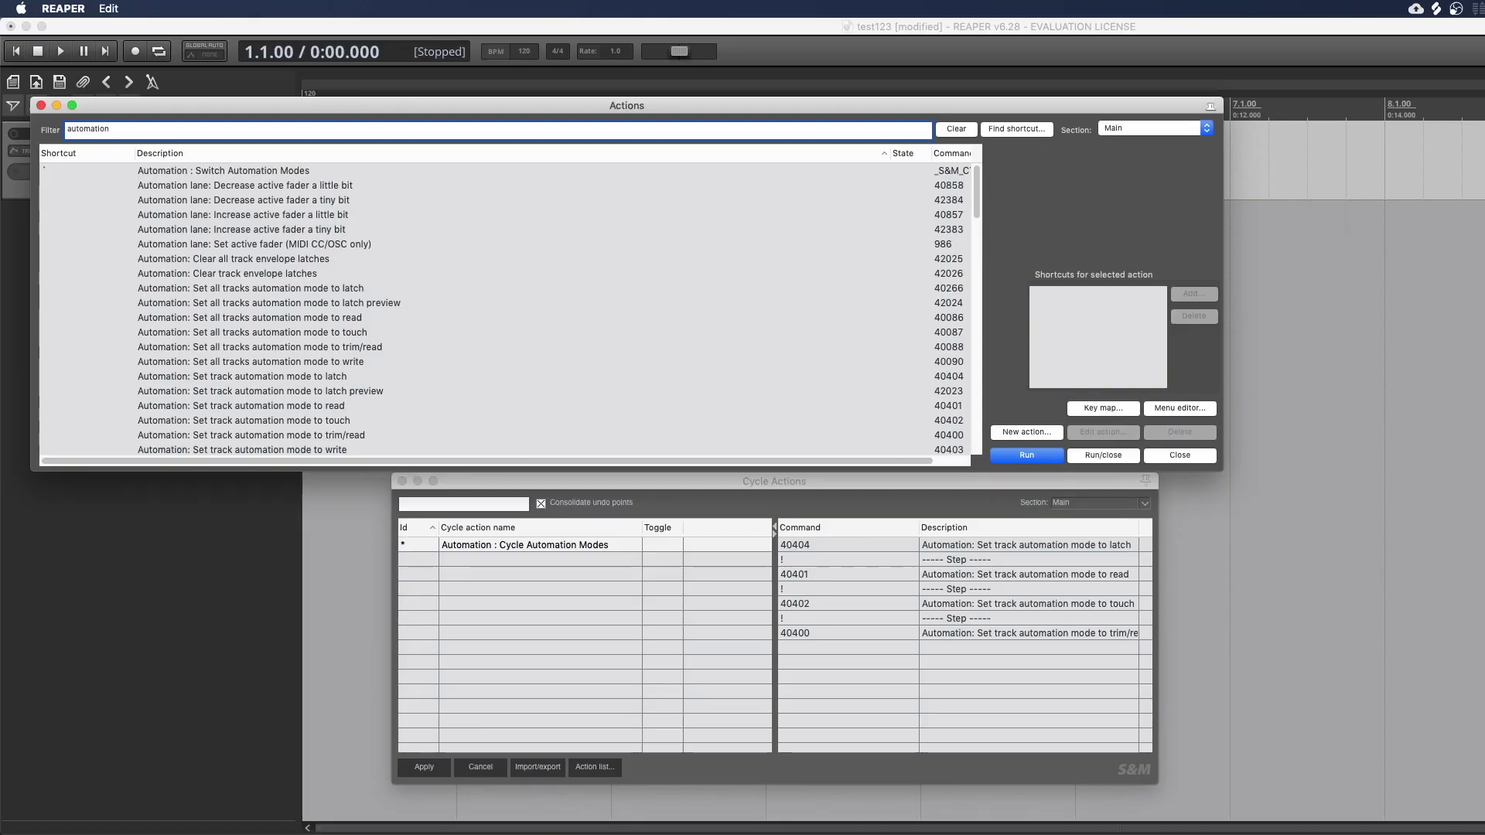
Find "Automation : Switch Automation Modes" by filtering for "automation modes", assign it the grave accent (`) shortcut, and close the Actions window.
{"action": "type", "text": "modes"}
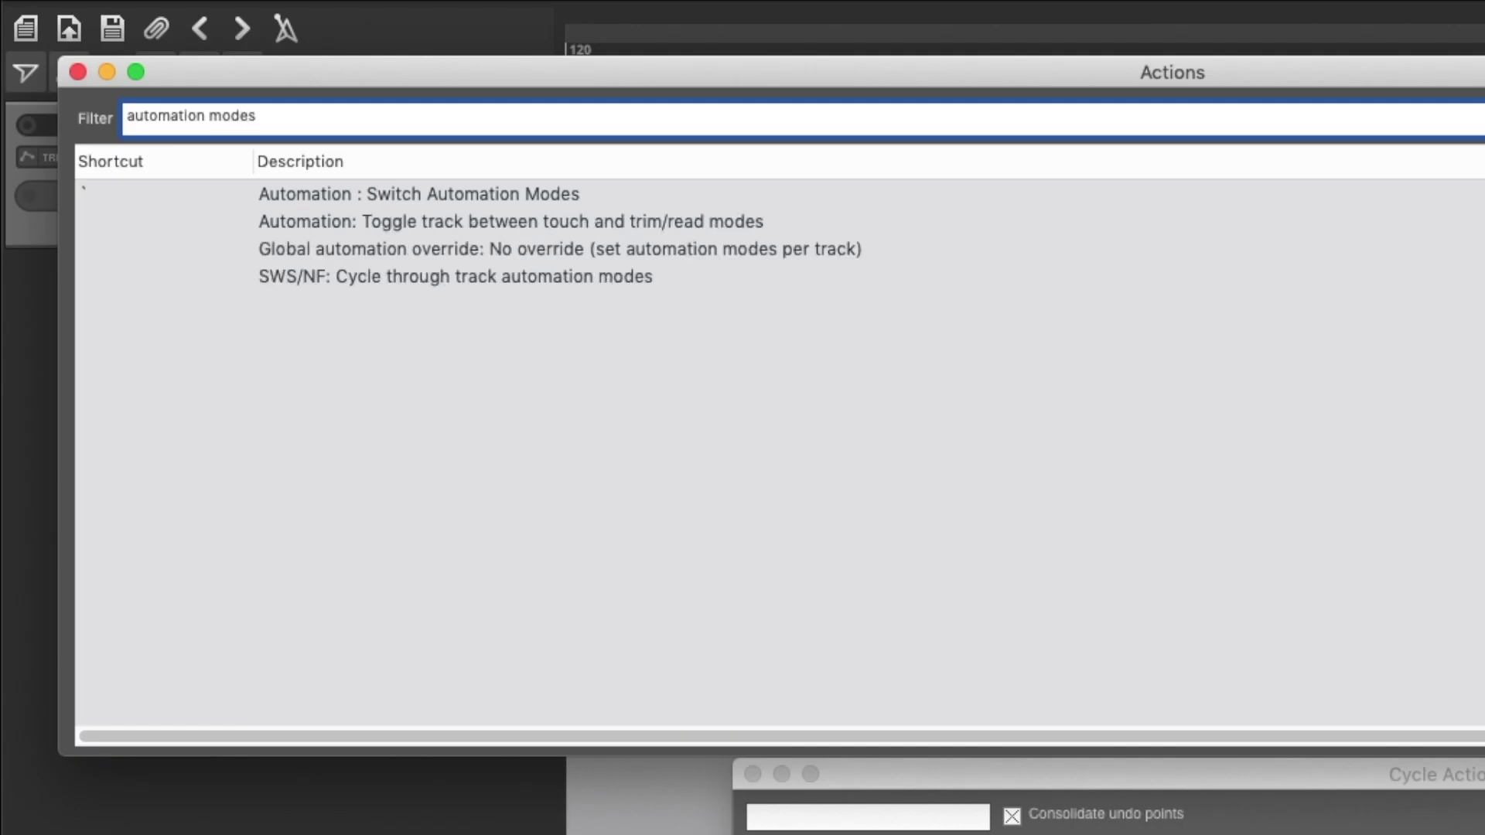
{"action": "left_click", "coordinate": [405, 194]}
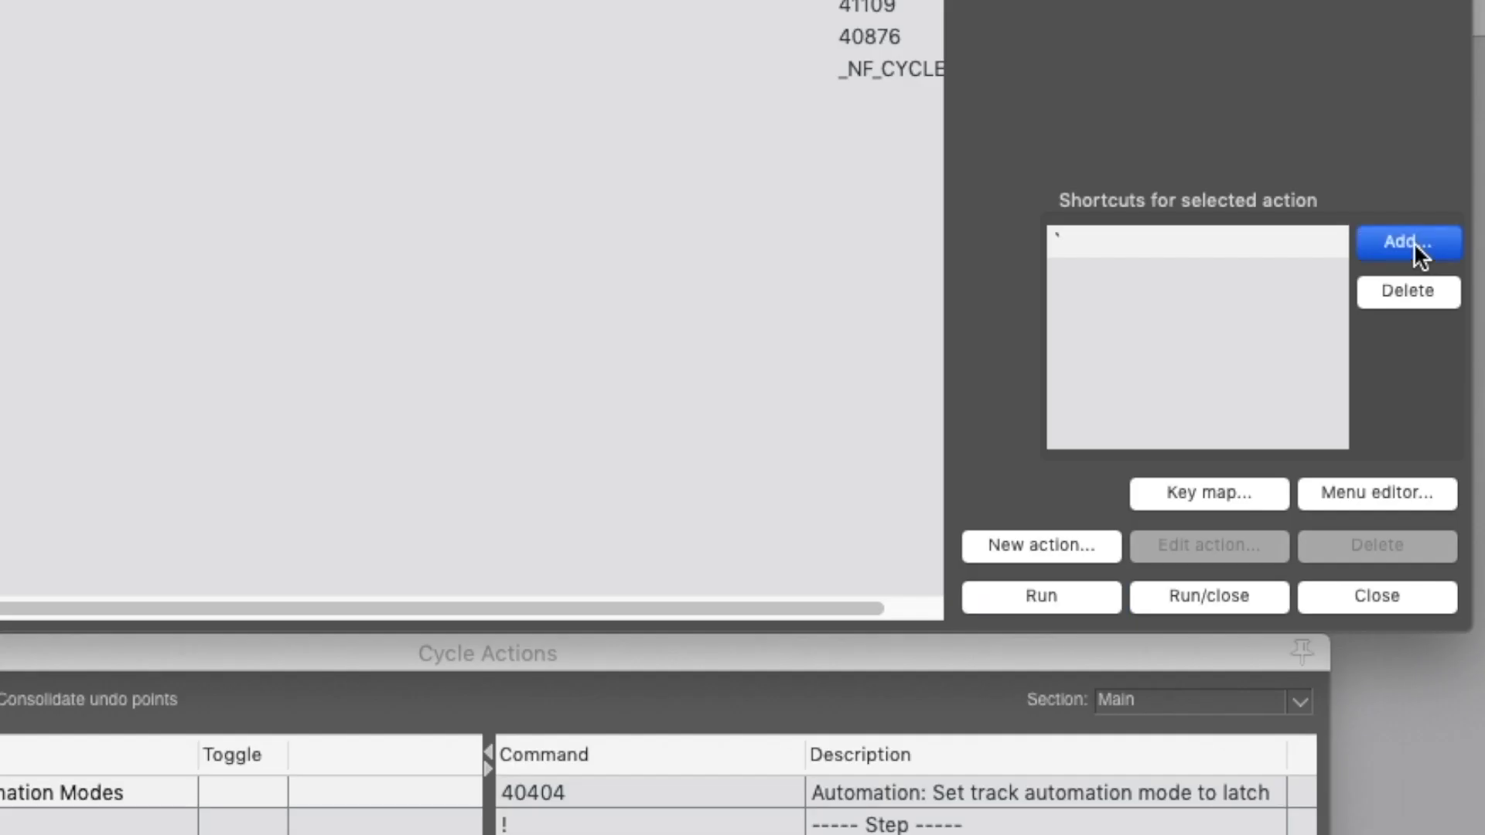
{"action": "left_click", "coordinate": [1414, 243]}
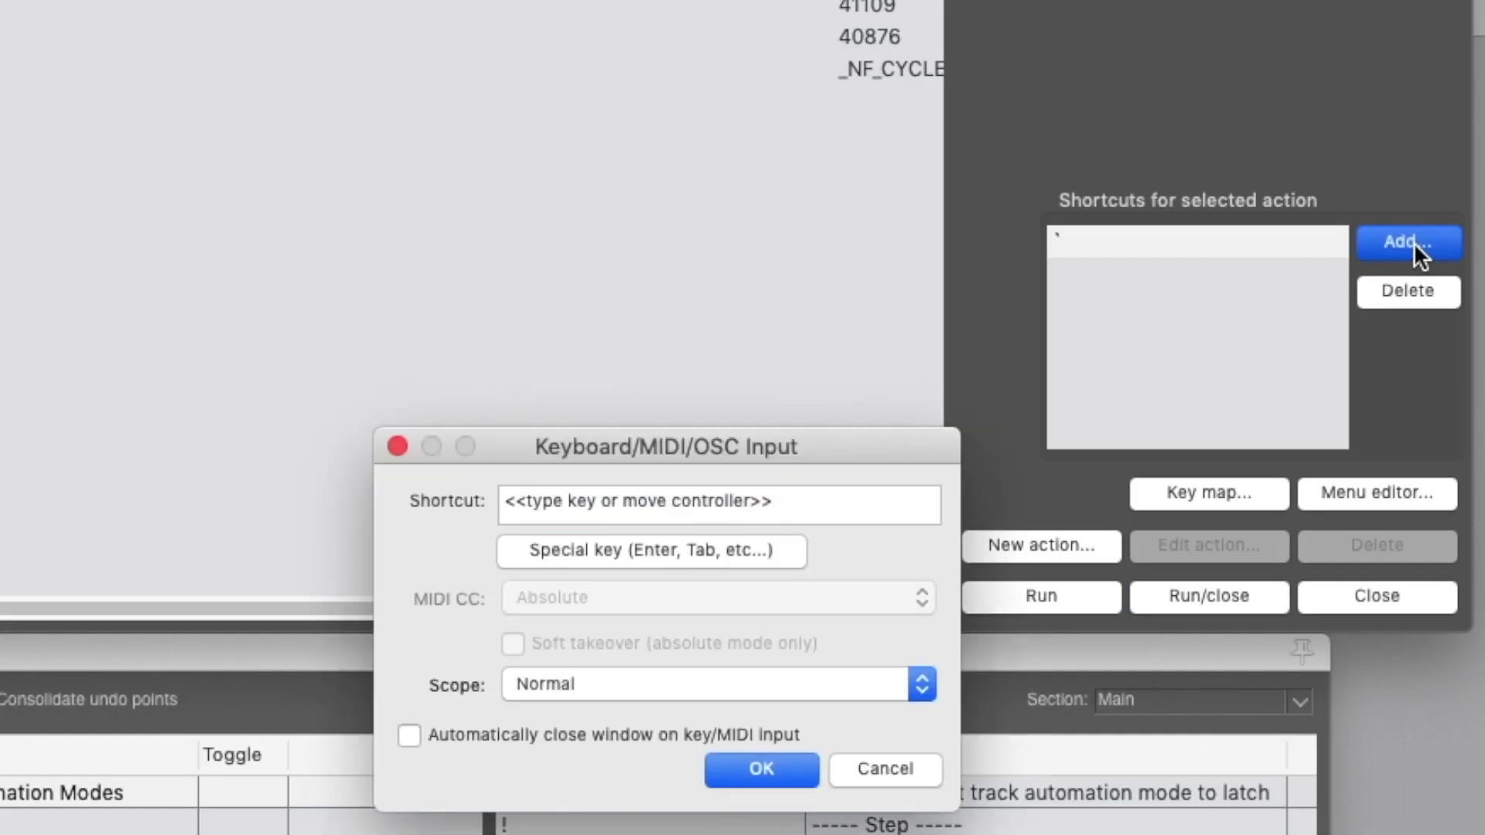
{"action": "left_click_drag", "start_coordinate": [824, 431], "coordinate": [597, 172]}
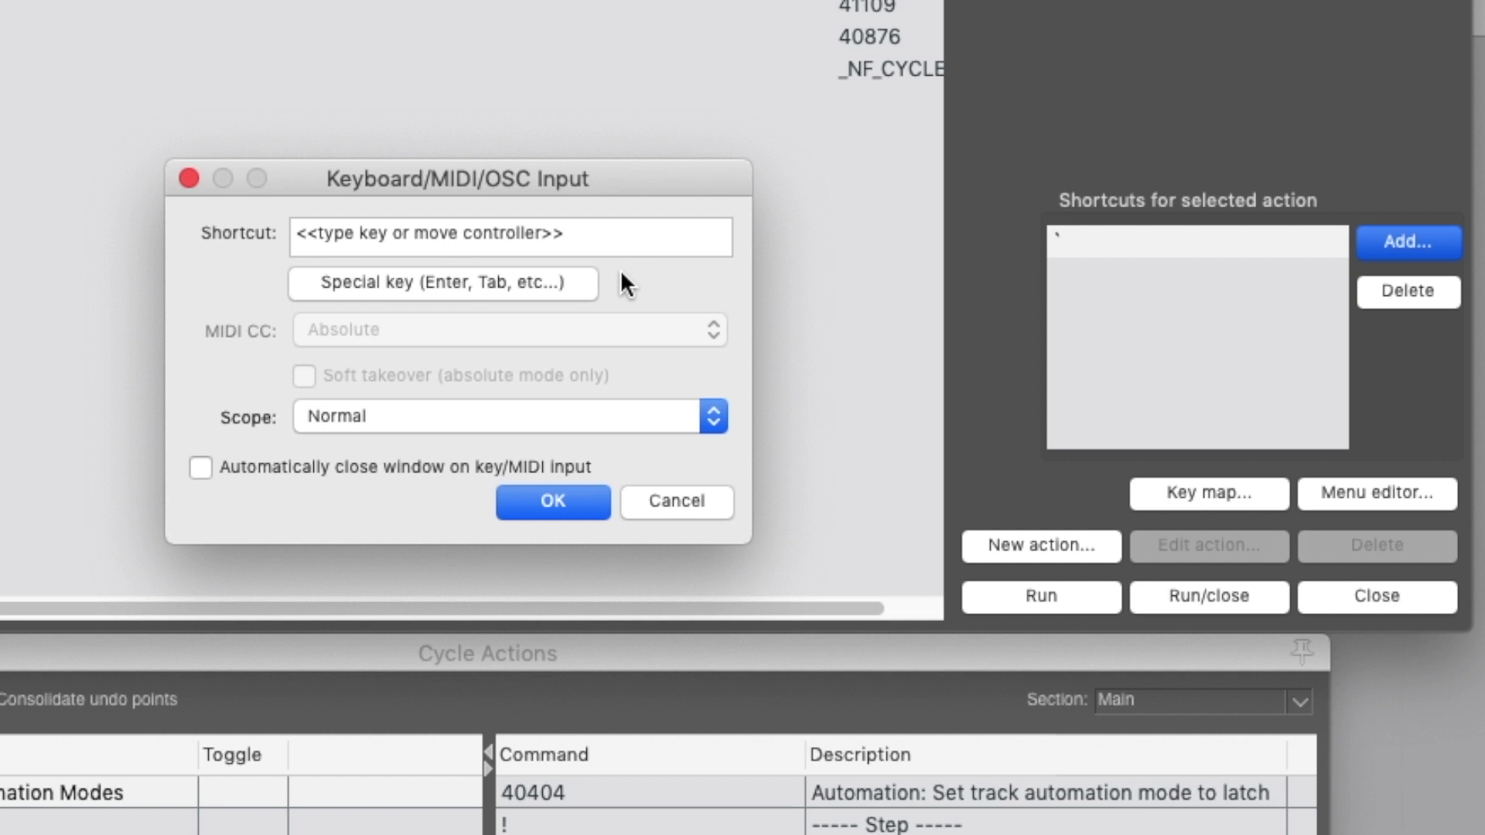
{"action": "key", "text": "grave"}
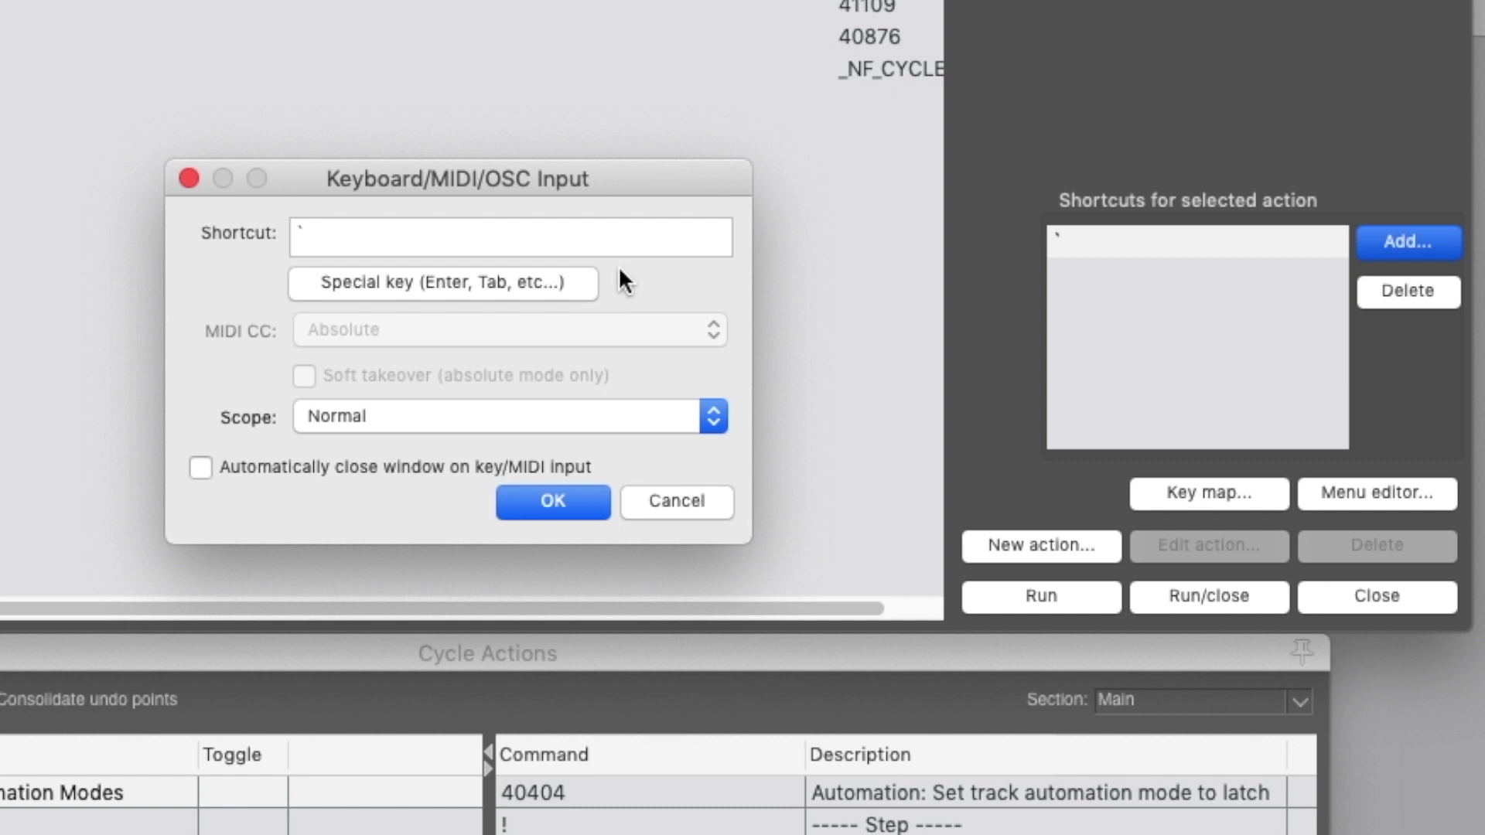
{"action": "left_click", "coordinate": [569, 501]}
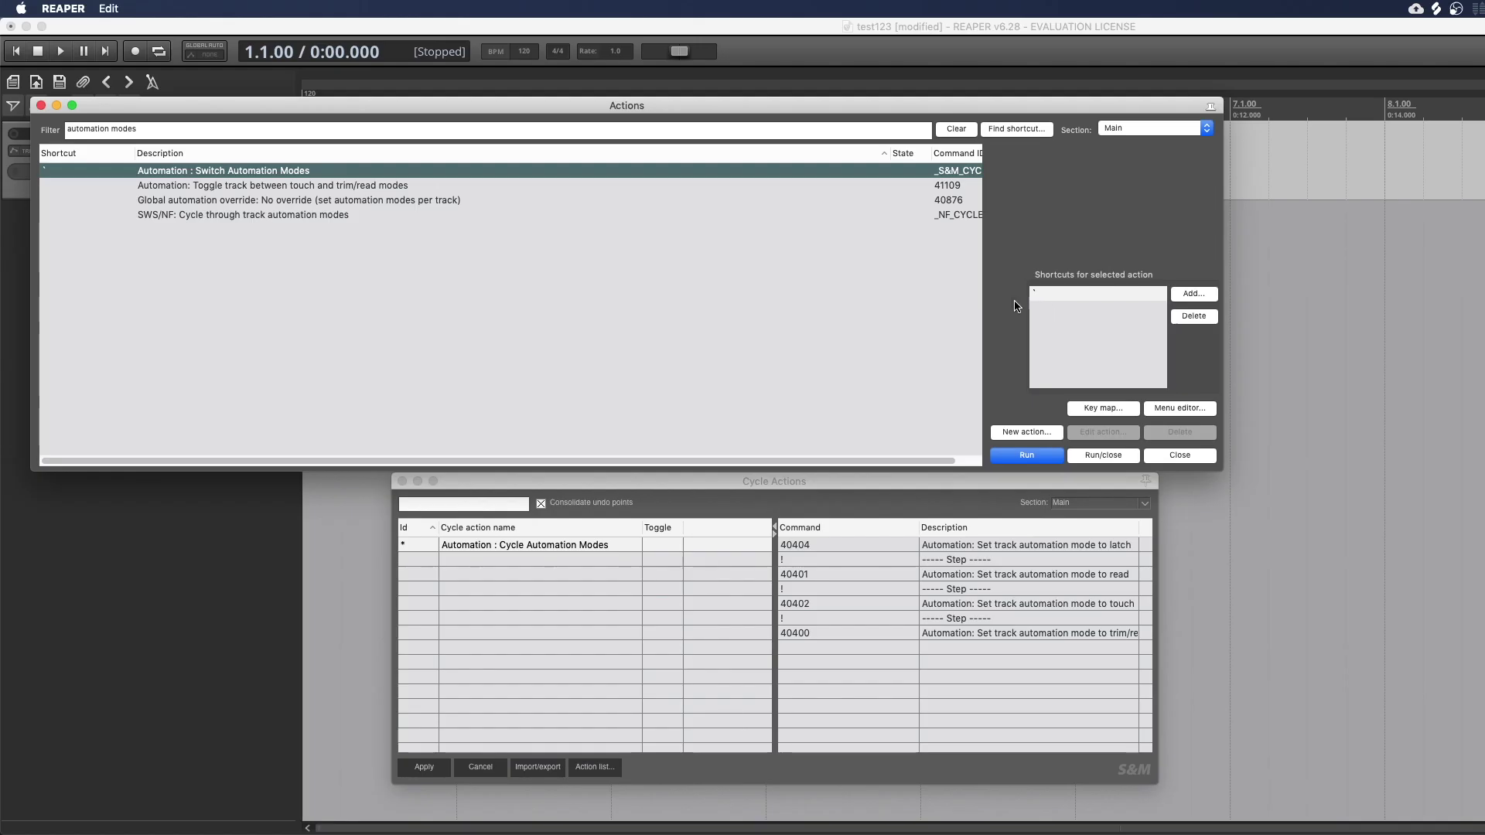
{"action": "left_click", "coordinate": [40, 105]}
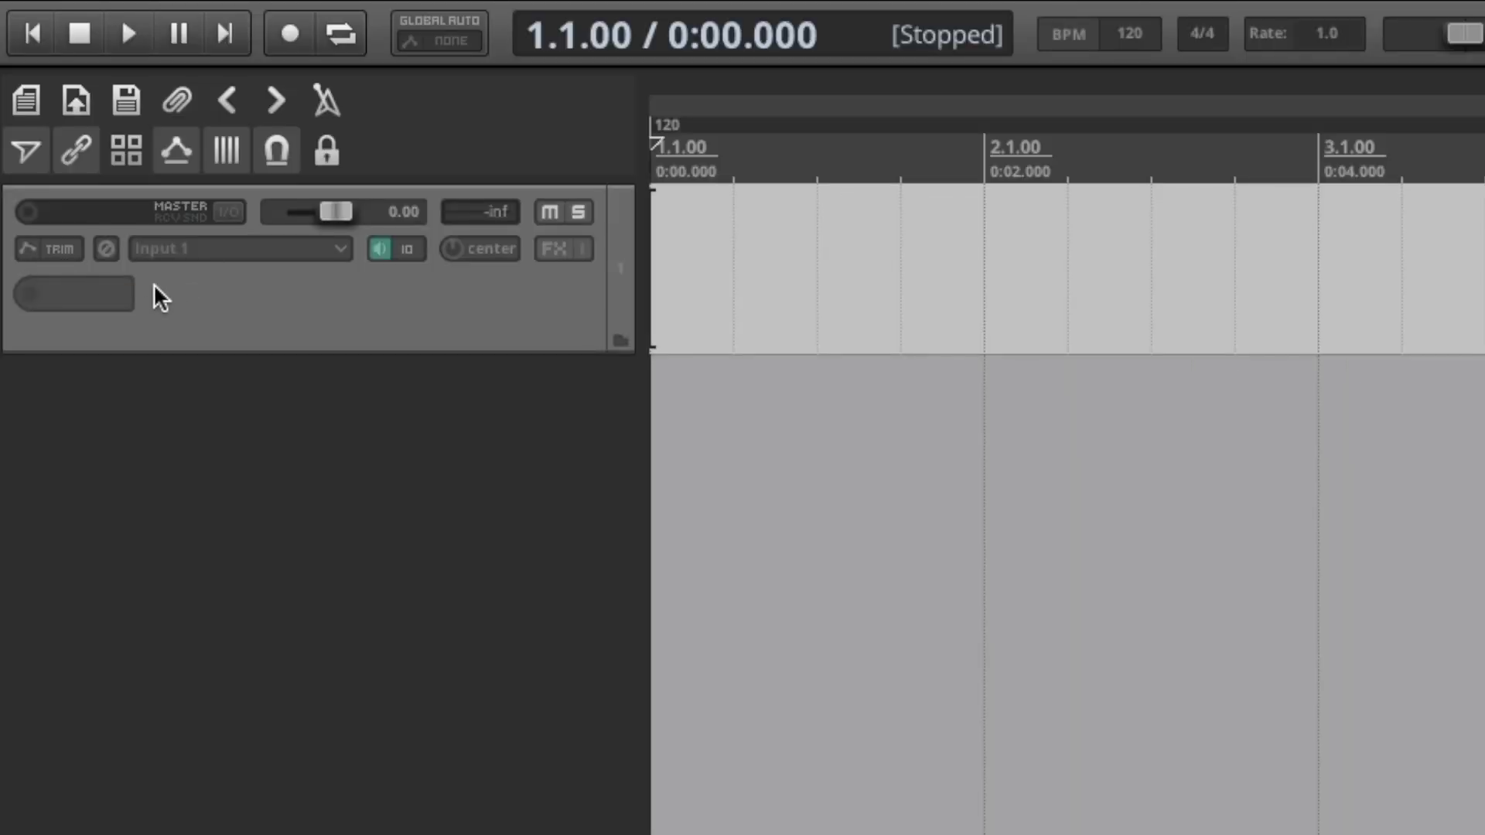
Test the shortcut by cycling the track through its automation modes.
{"action": "key", "text": "r"}
{"action": "key", "text": "w"}
{"action": "key", "text": "t"}
{"action": "key", "text": "w"}
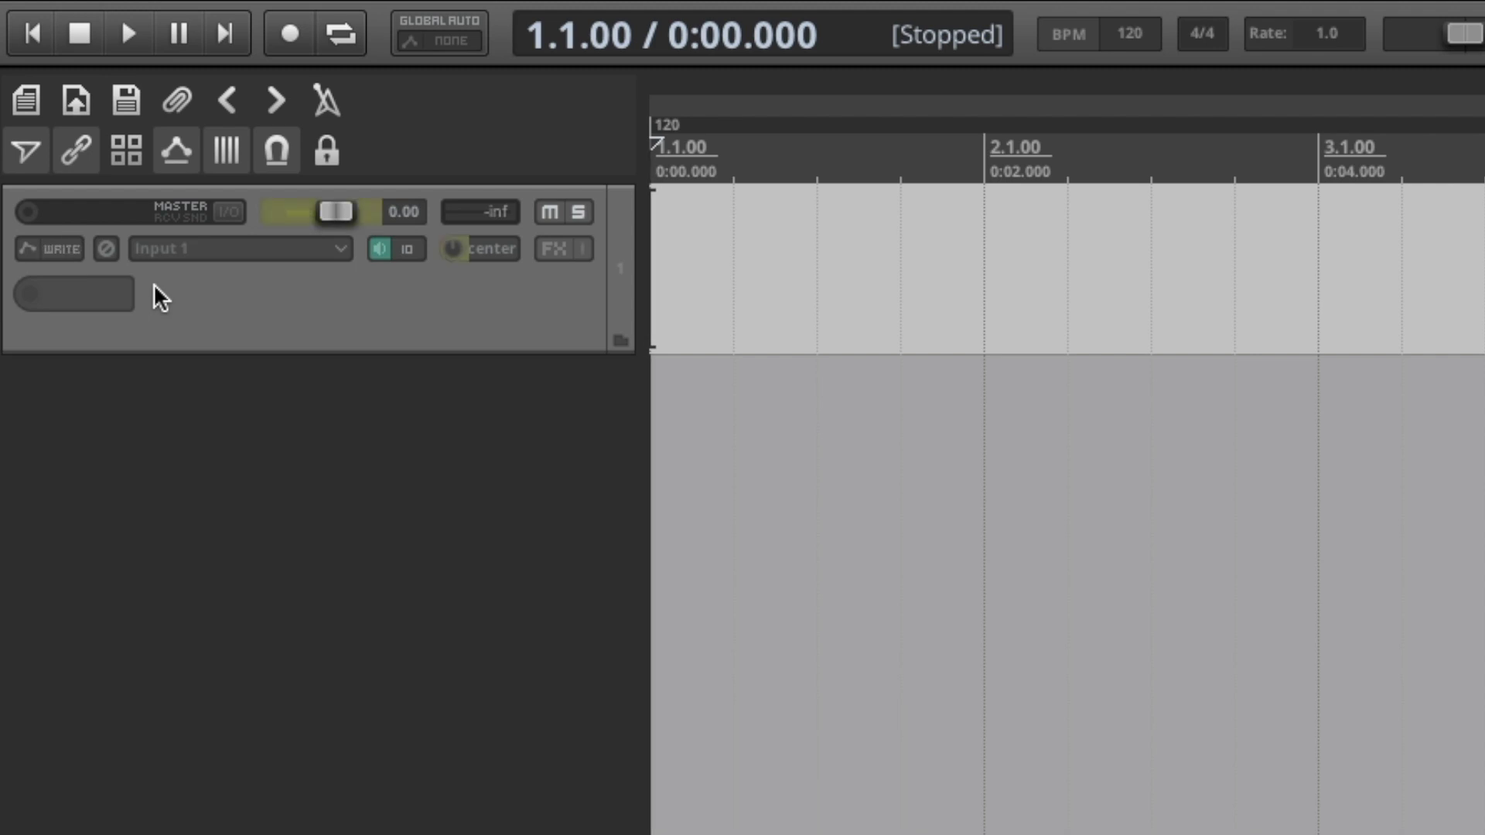
{"action": "key", "text": "t"}
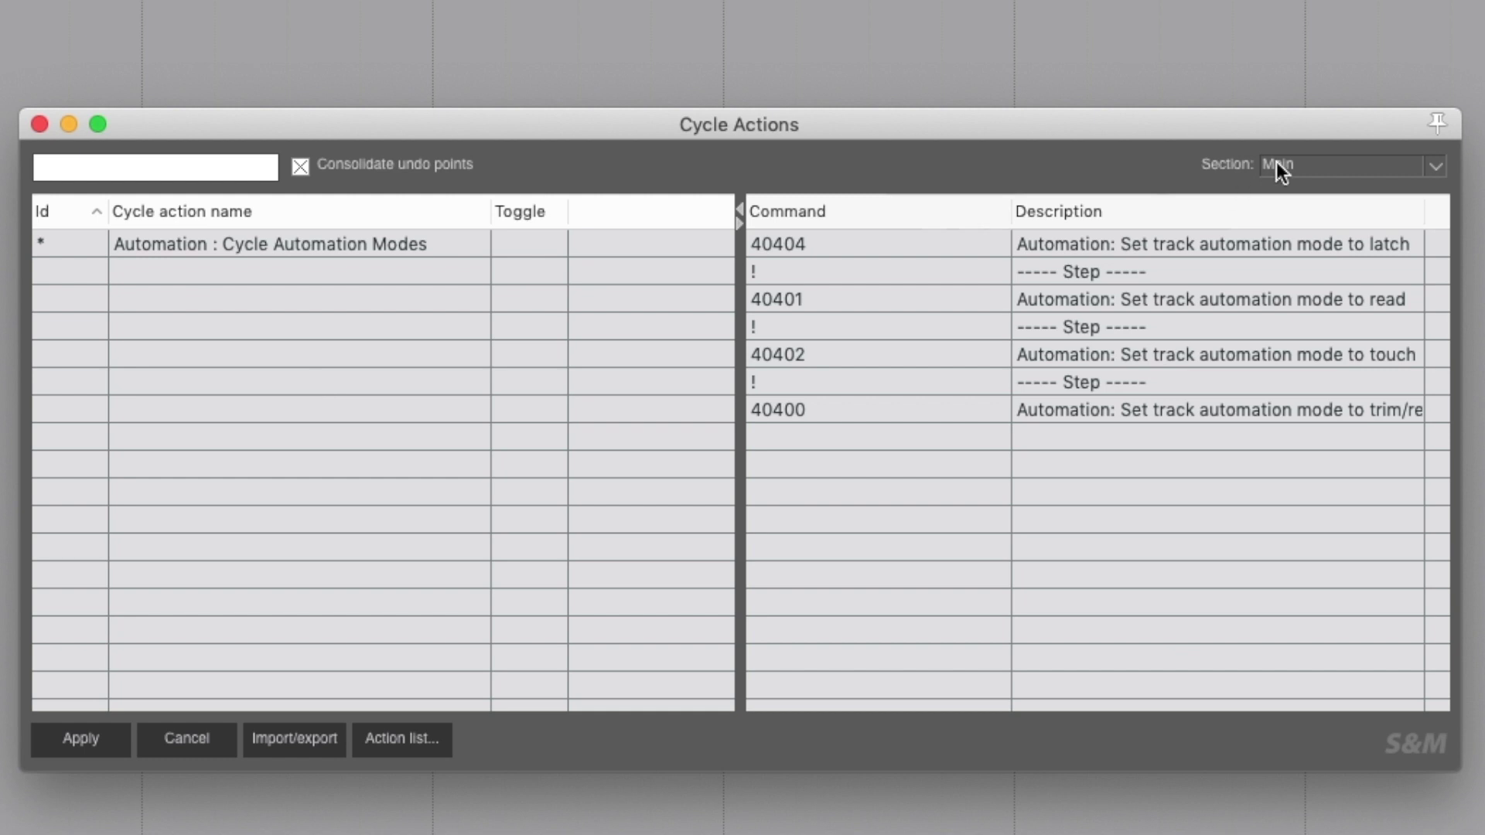
View the MIDI Editor section of the cycle actions, look over the other available sections, and return to the Main section.
{"action": "left_click", "coordinate": [1418, 167]}
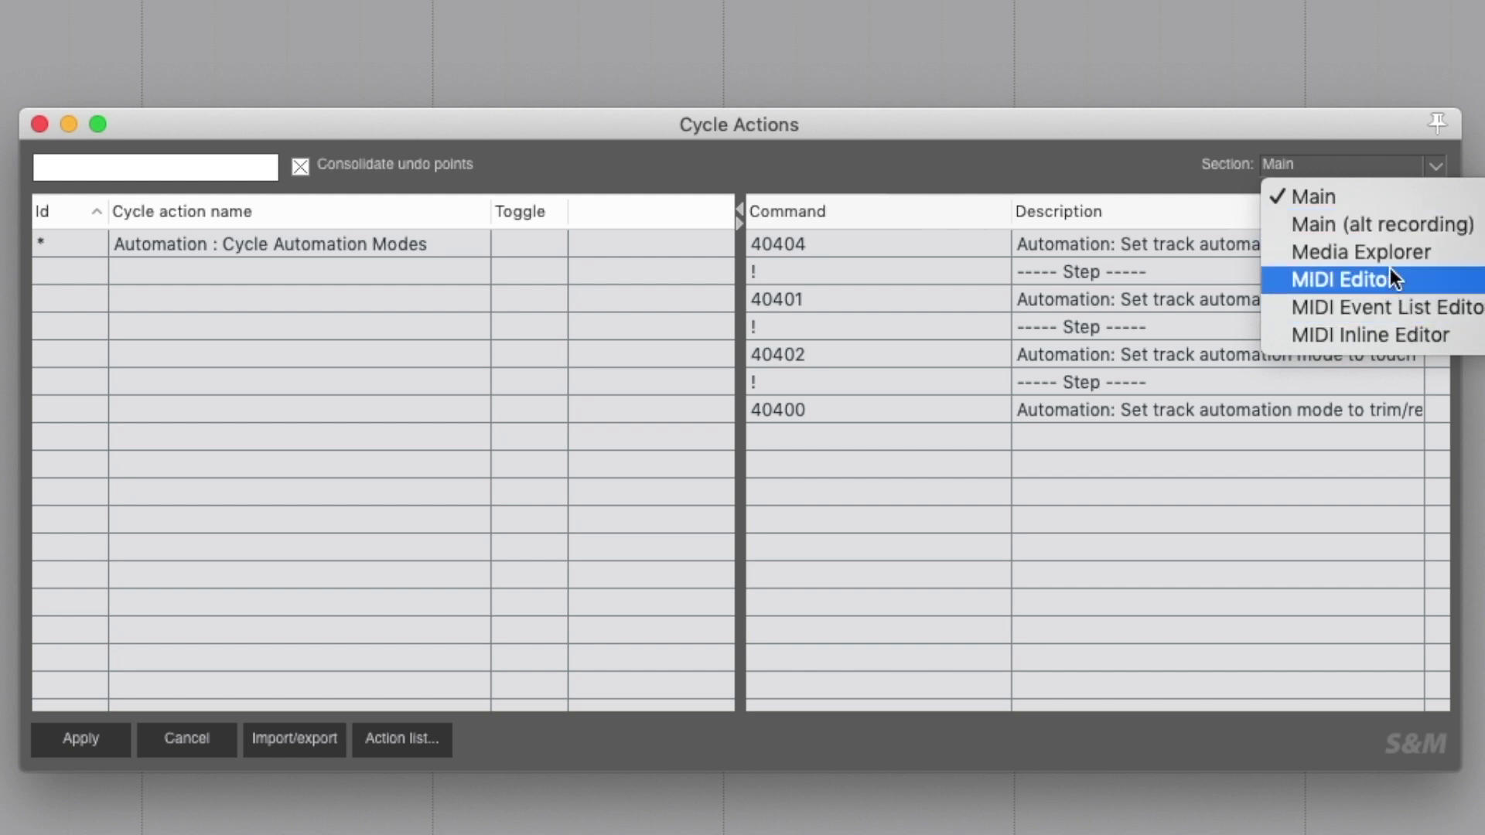
{"action": "left_click", "coordinate": [1445, 281]}
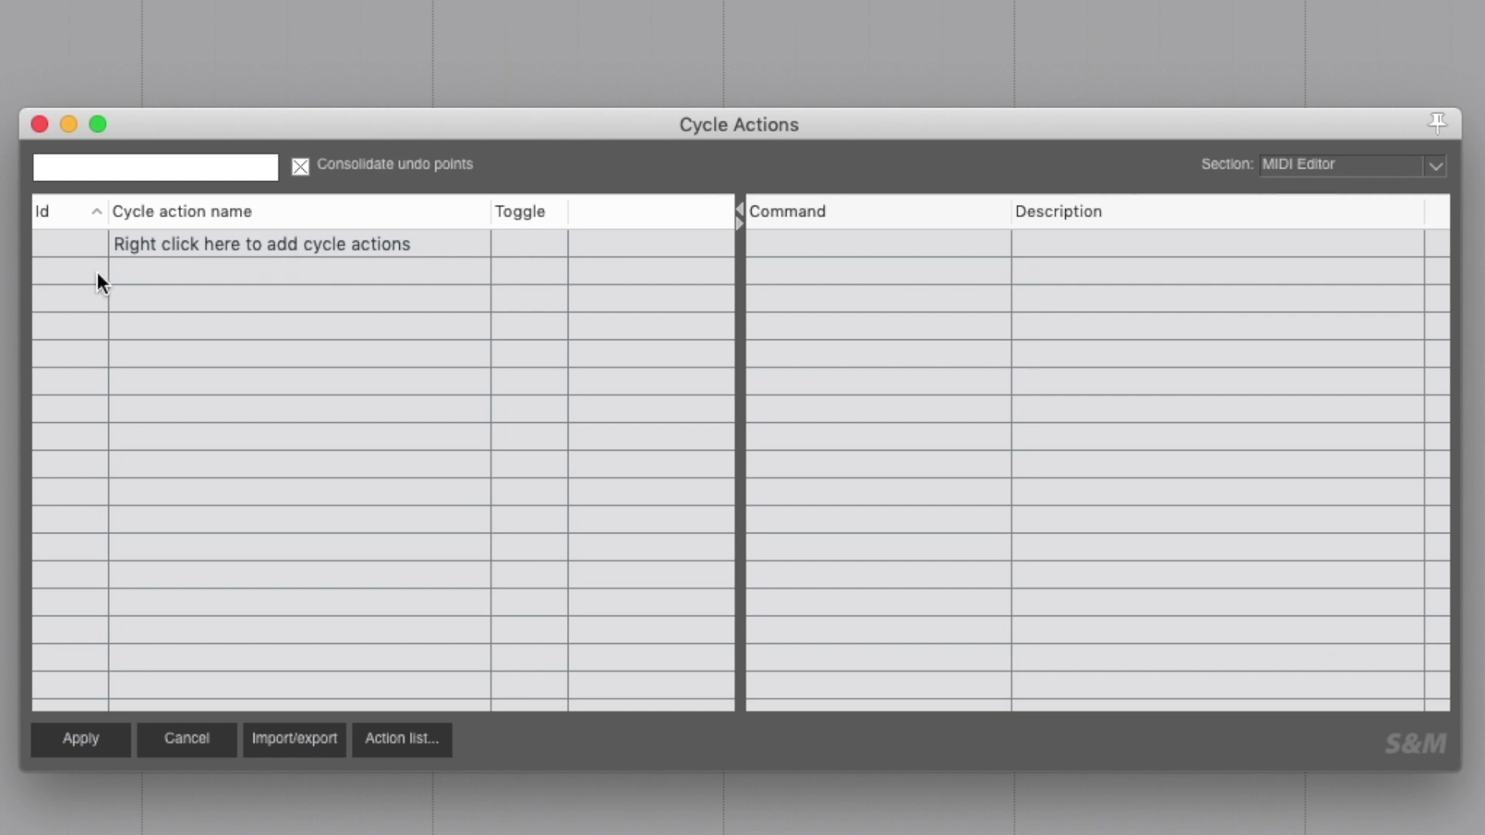
{"action": "left_click", "coordinate": [1335, 167]}
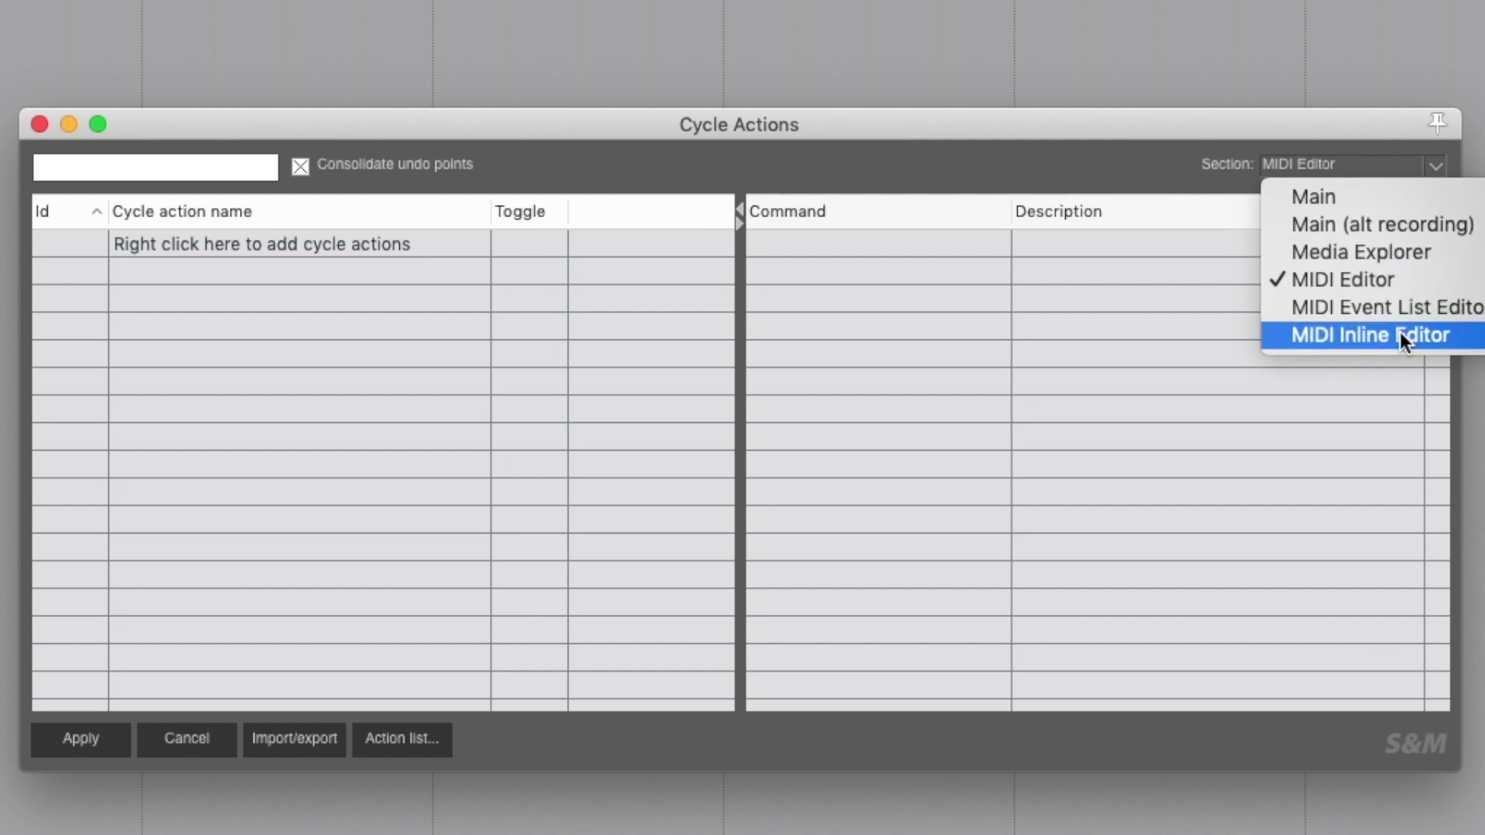
{"action": "left_click", "coordinate": [1264, 164]}
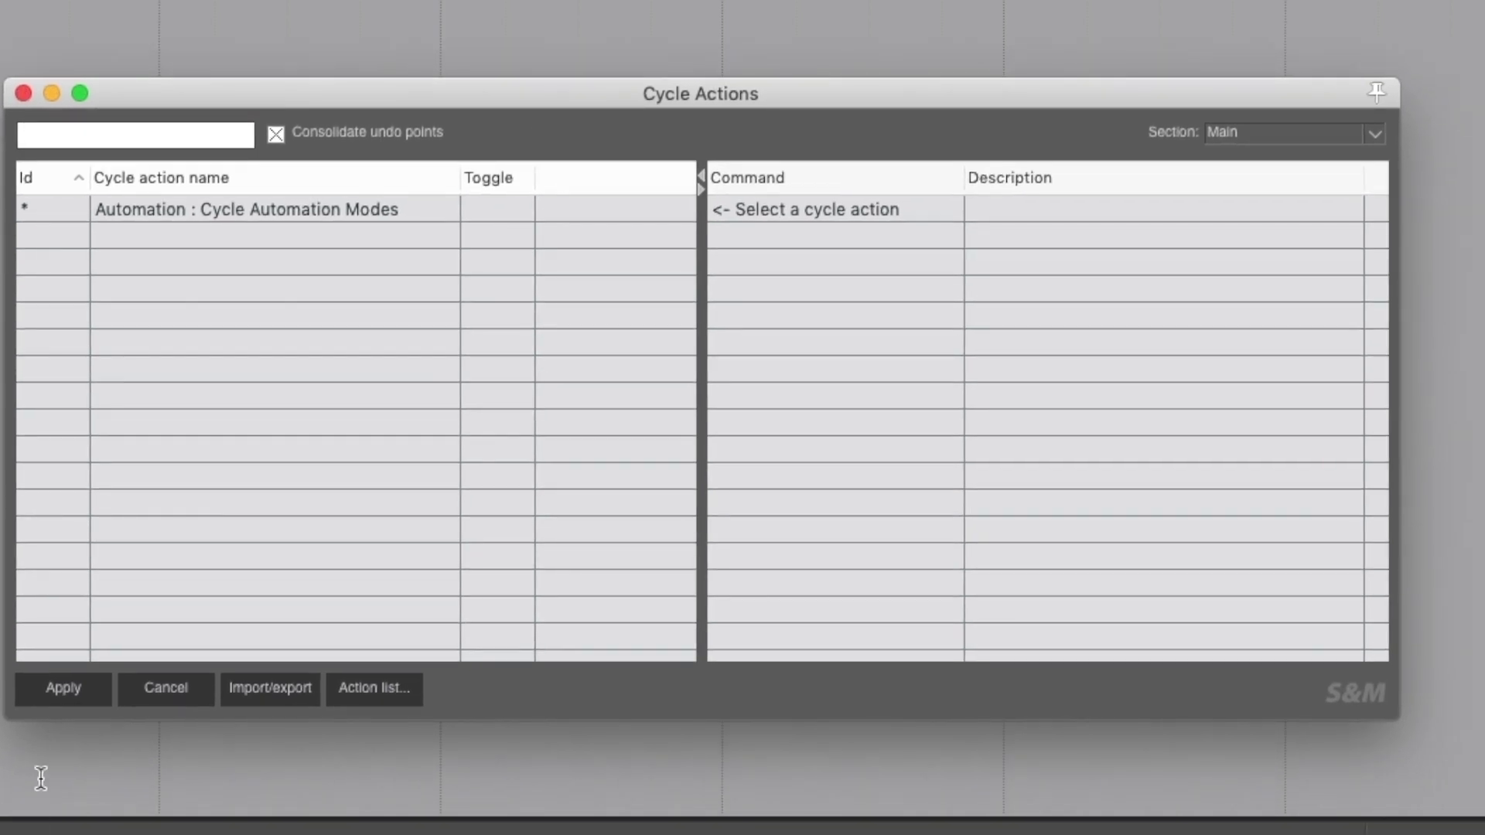
Apply the cycle action changes and close the Cycle Actions editor.
{"action": "left_click", "coordinate": [68, 689]}
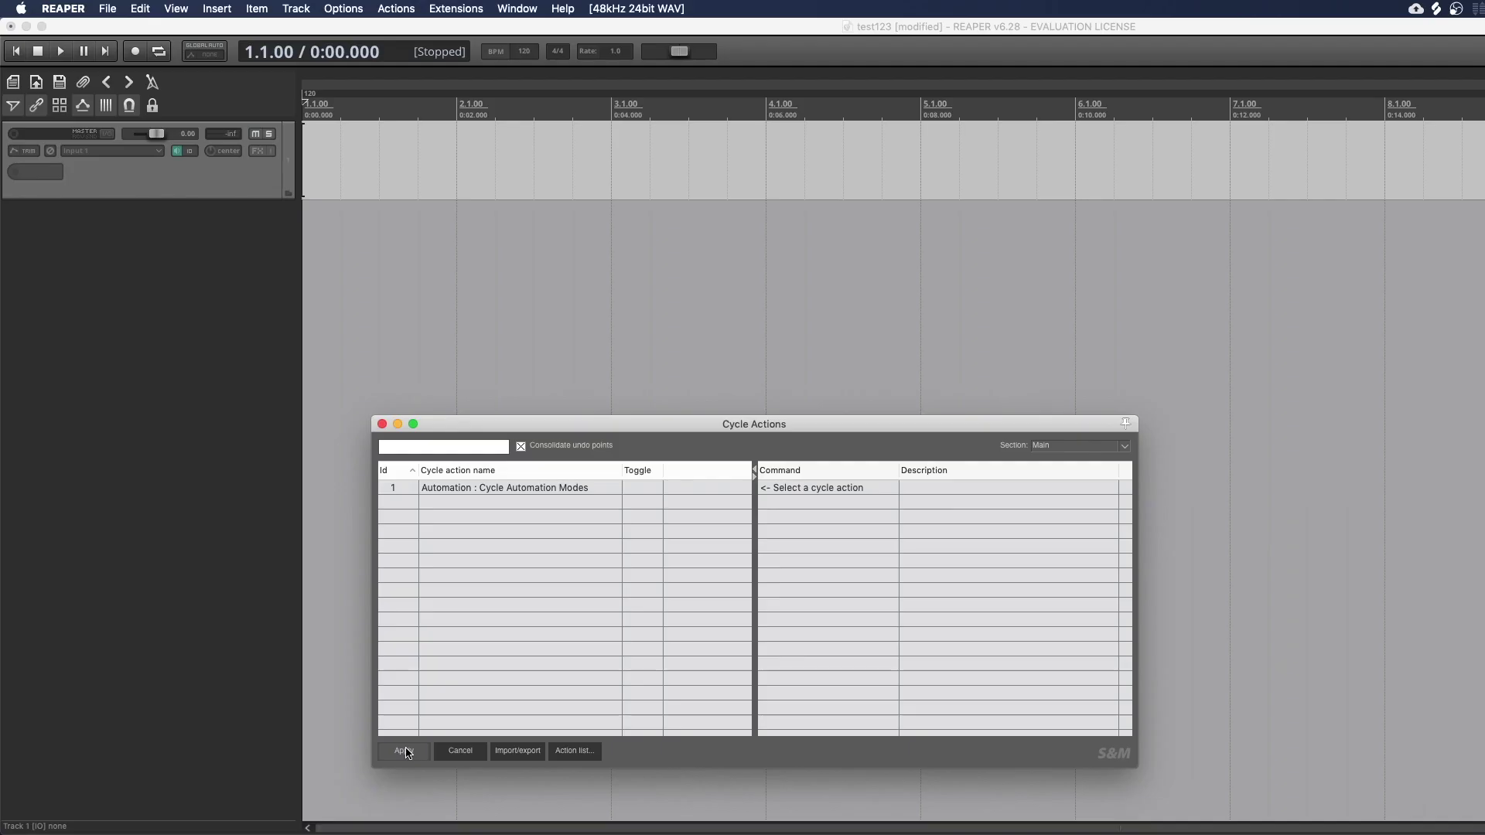
{"action": "left_click", "coordinate": [383, 424]}
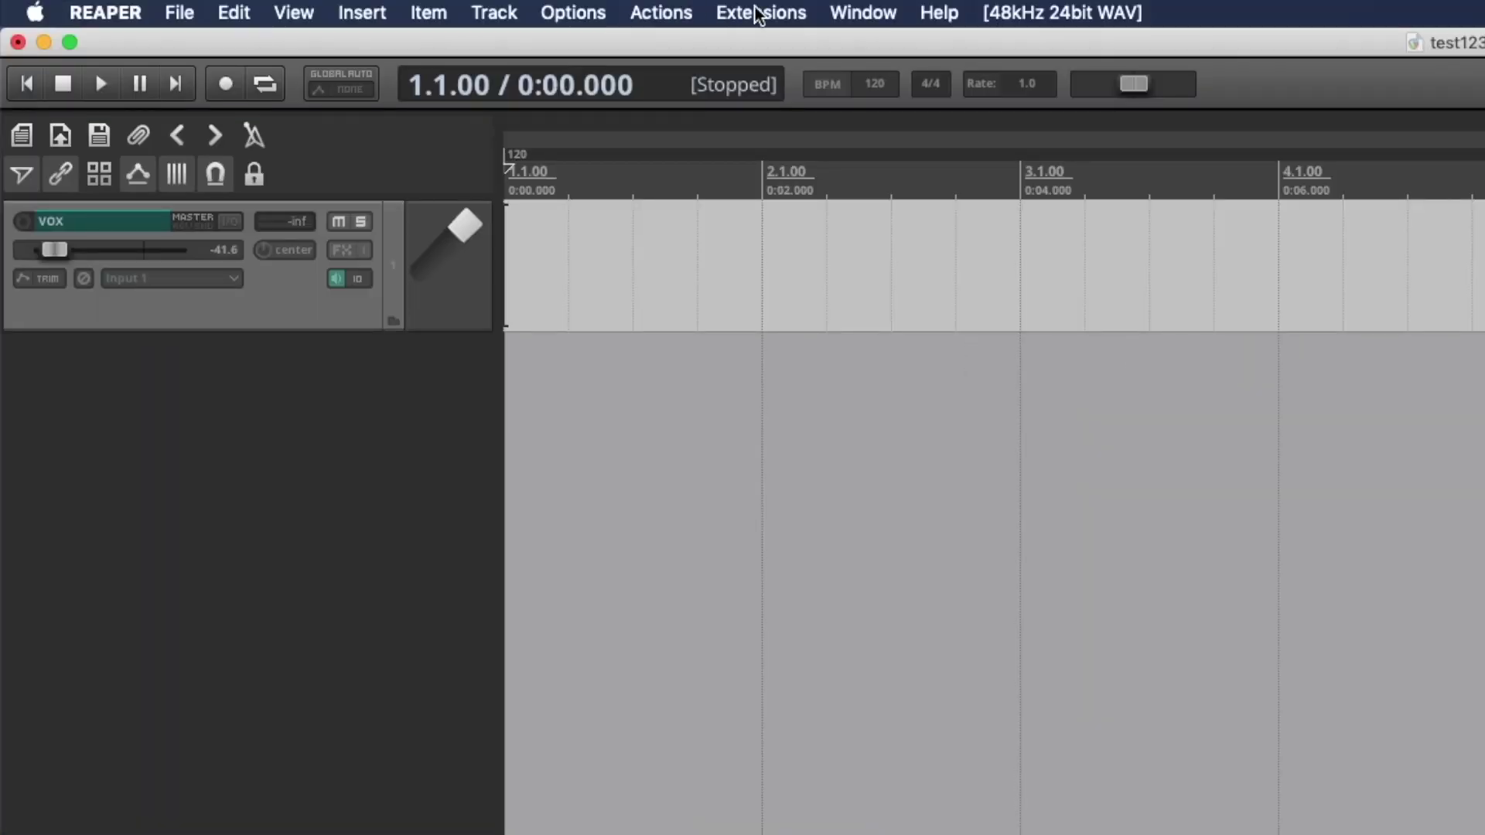
Draw a one-bar MIDI item at the start of the VOX track.
{"action": "left_click", "coordinate": [758, 12]}
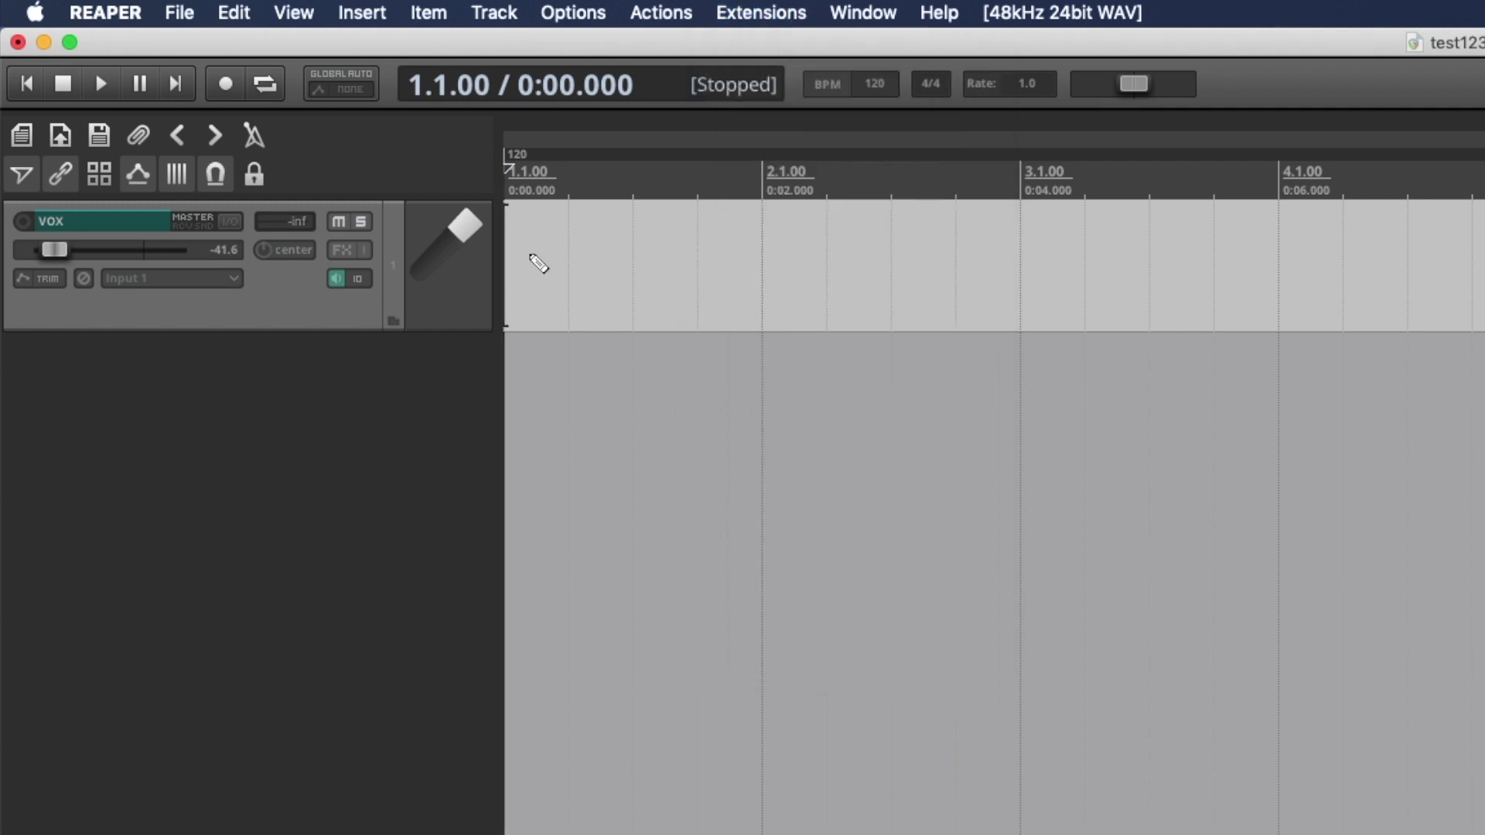
{"action": "left_click_drag", "start_coordinate": [533, 258], "coordinate": [749, 286]}
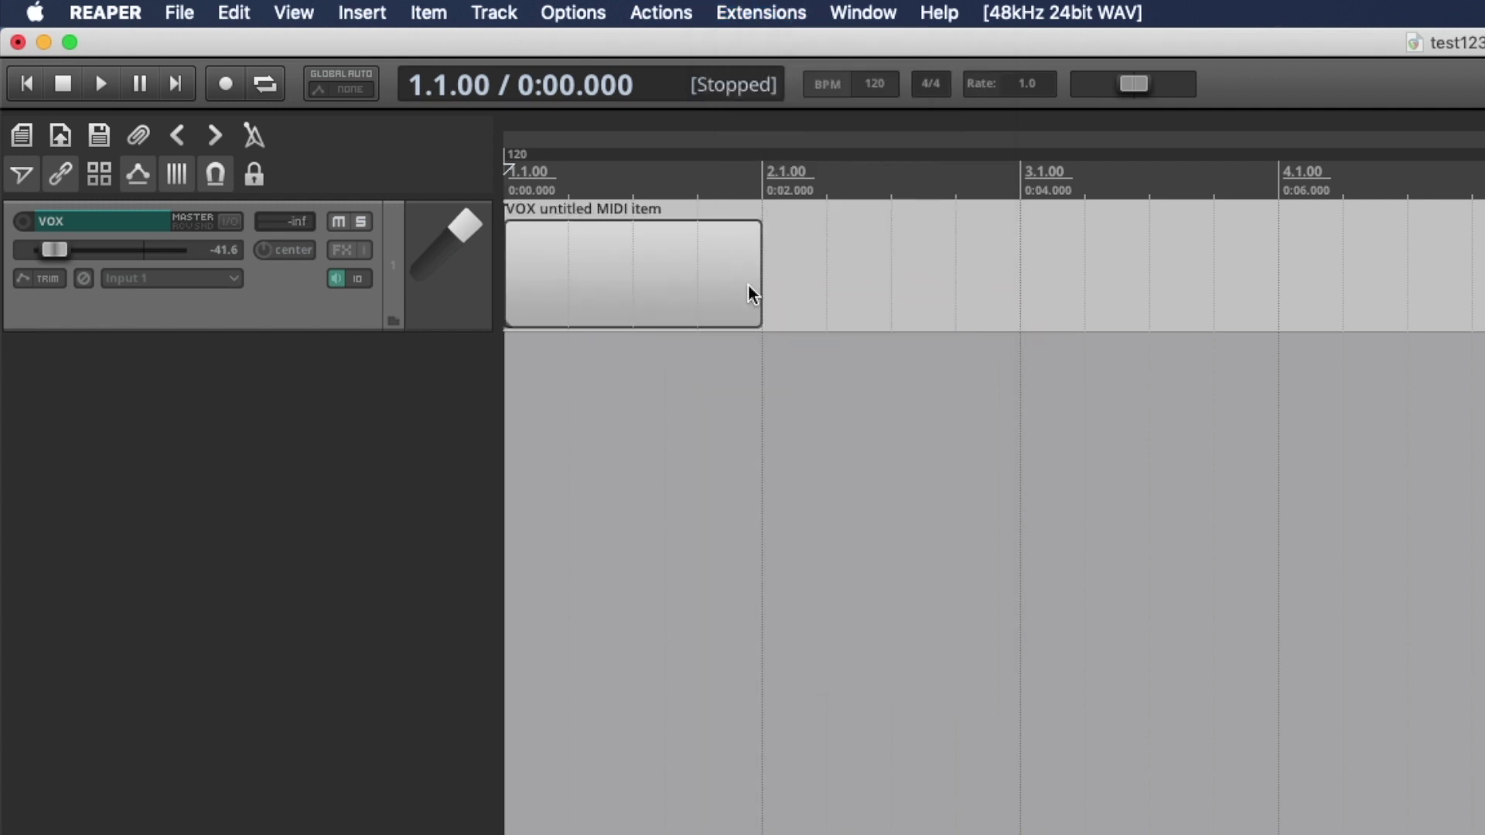
{"action": "left_click", "coordinate": [782, 12]}
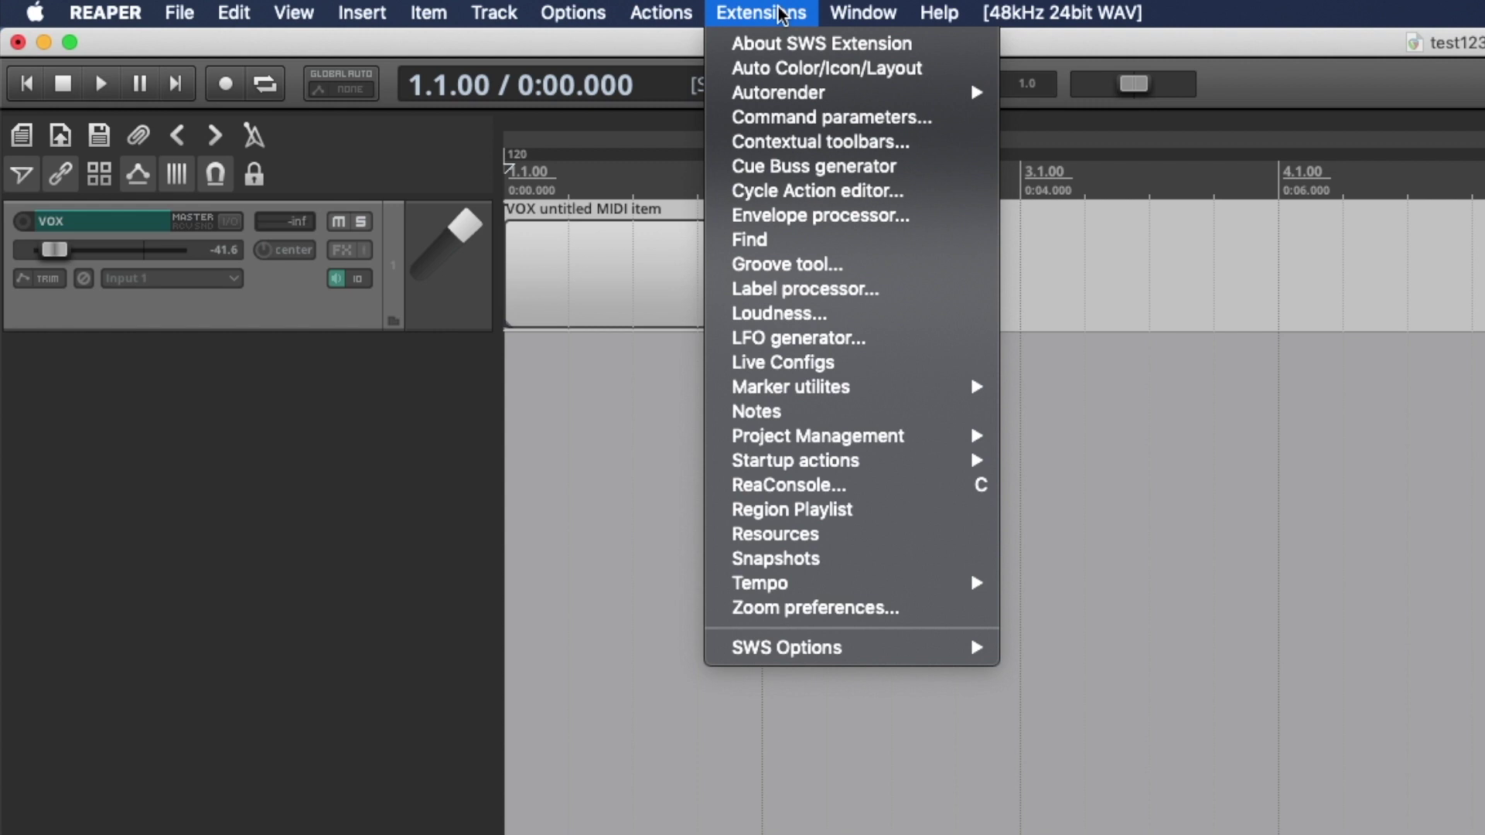
{"action": "left_click", "coordinate": [765, 290]}
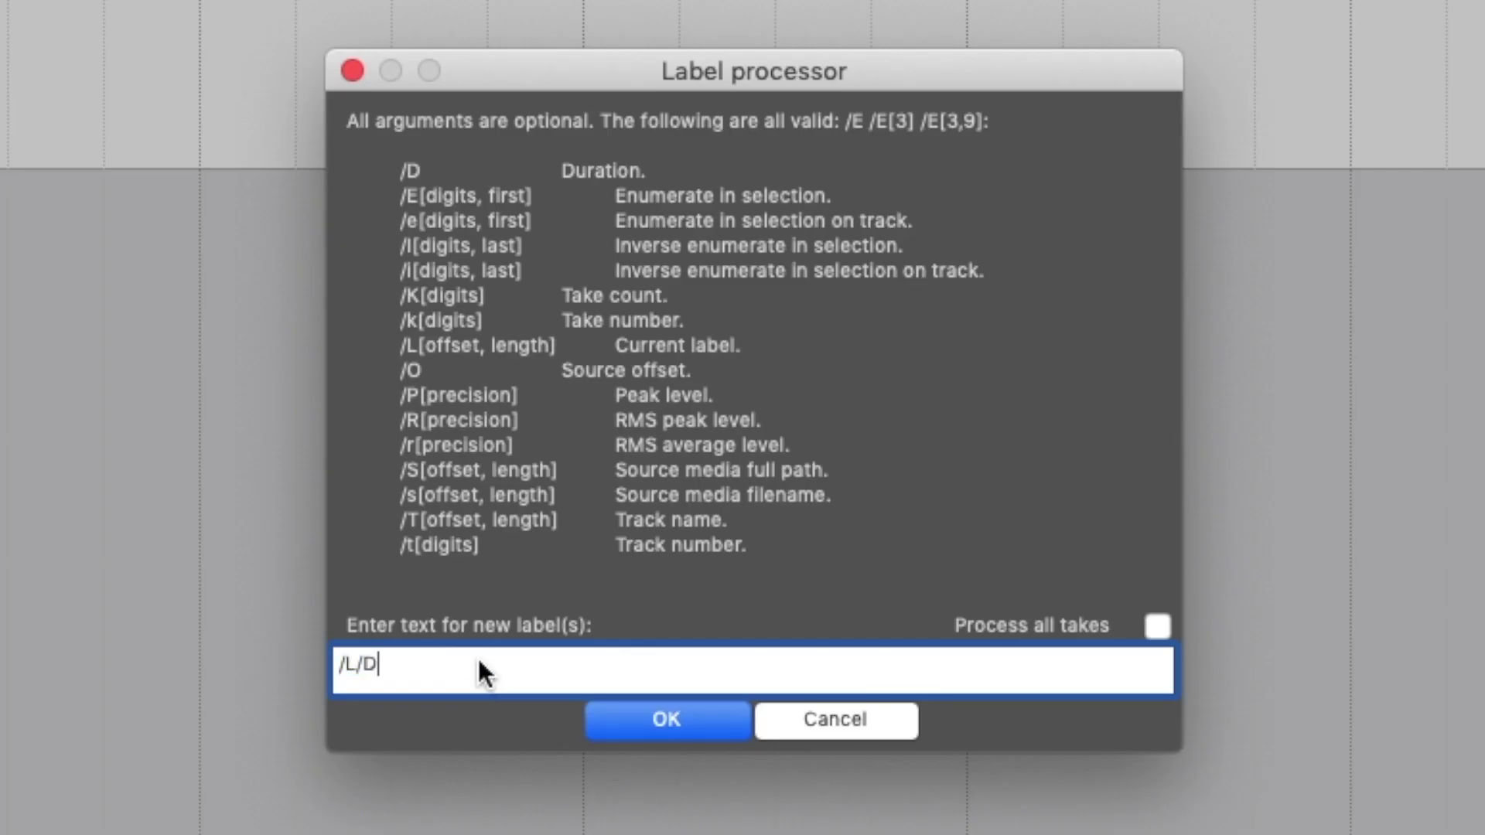
{"action": "key", "text": "BackSpace"}
{"action": "key", "text": "BackSpace"}
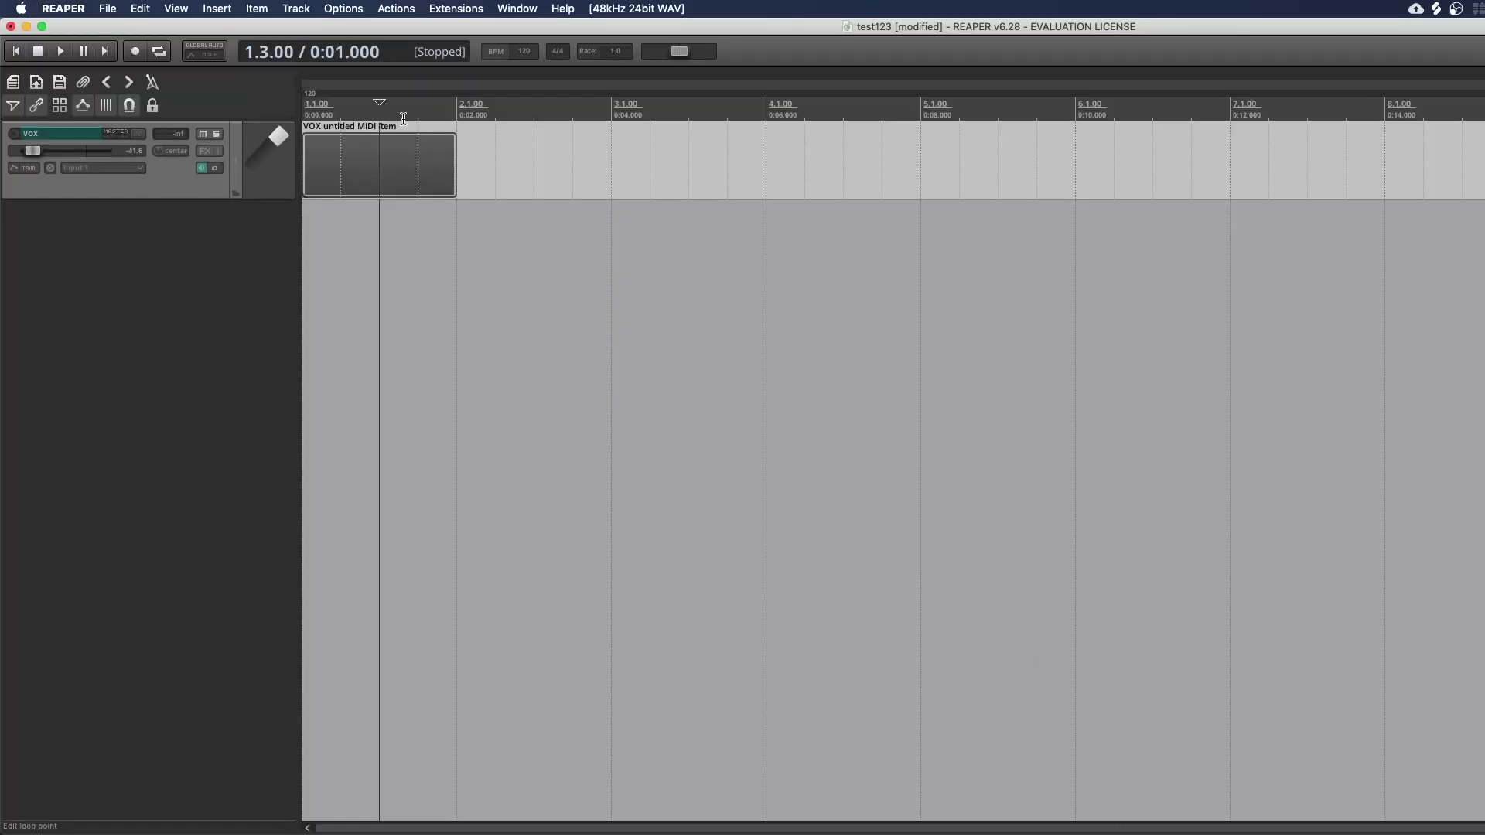
Use the Label processor with the text /L/D to append the duration to the selected MIDI item's label.
{"action": "left_click", "coordinate": [482, 6]}
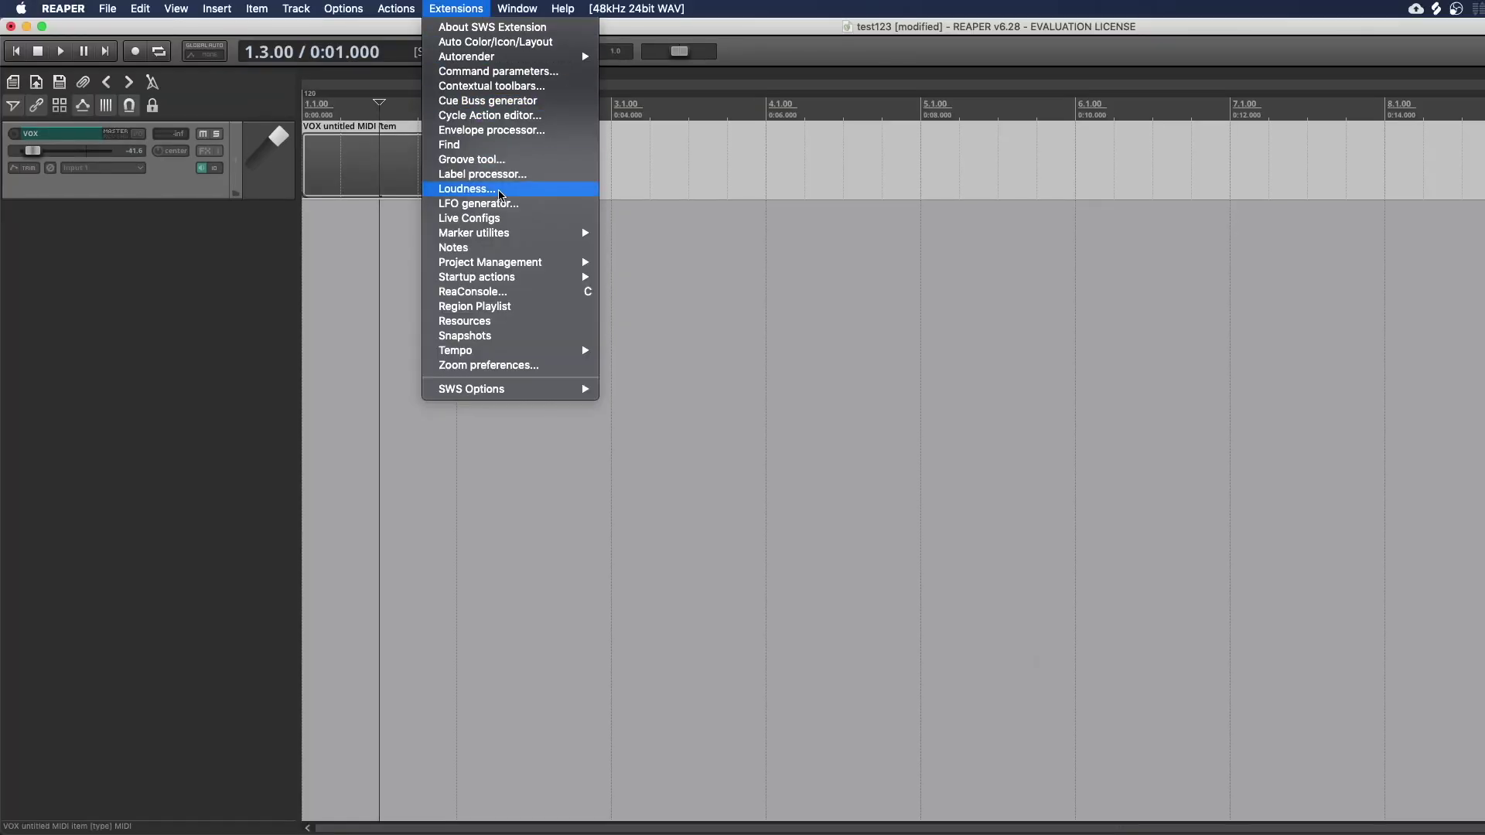
{"action": "left_click", "coordinate": [519, 175]}
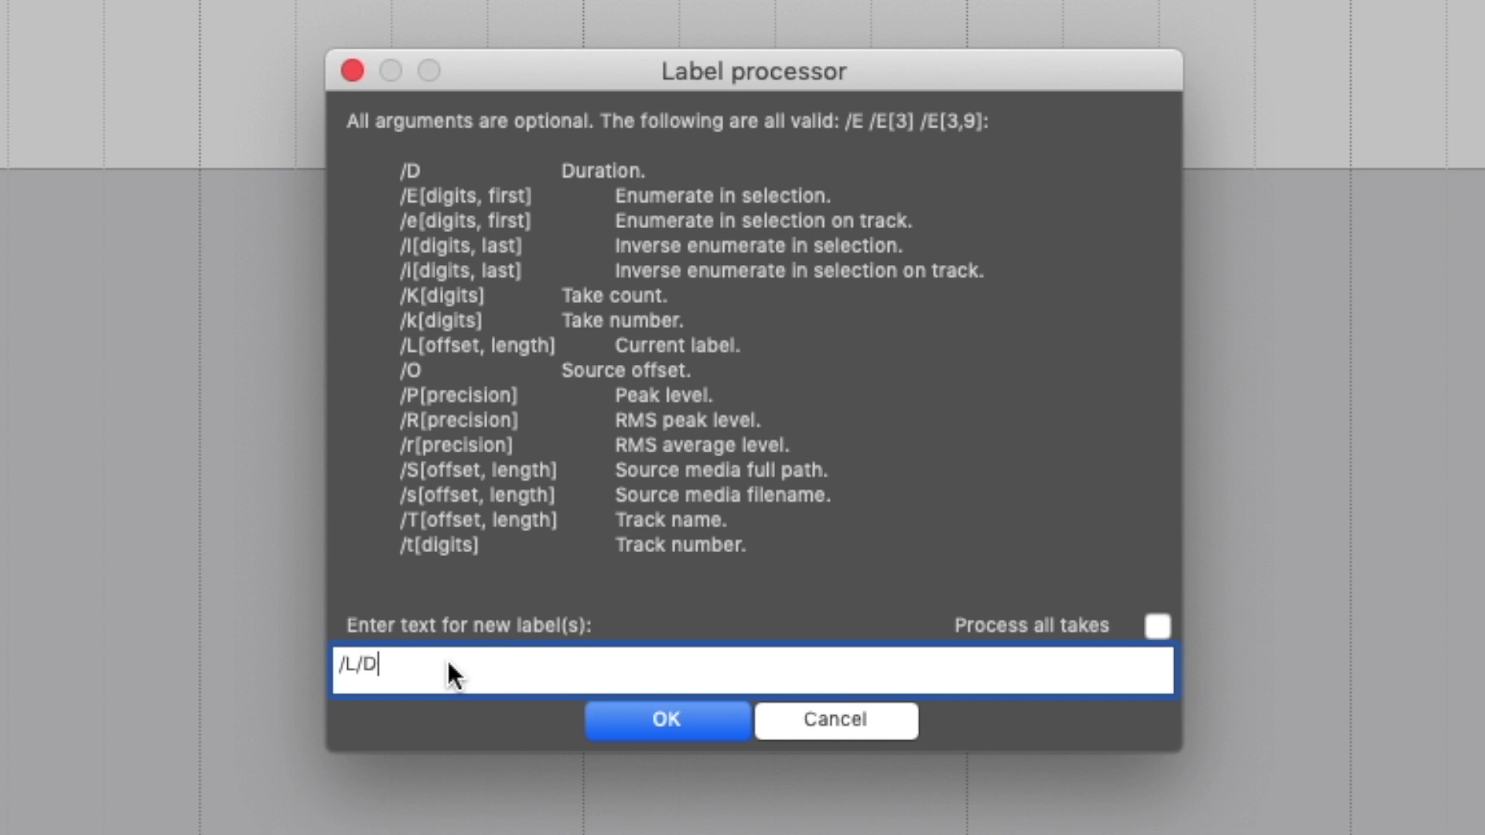
{"action": "key", "text": "BackSpace"}
{"action": "key", "text": "BackSpace"}
{"action": "type", "text": "/D"}
{"action": "key", "text": "Return"}
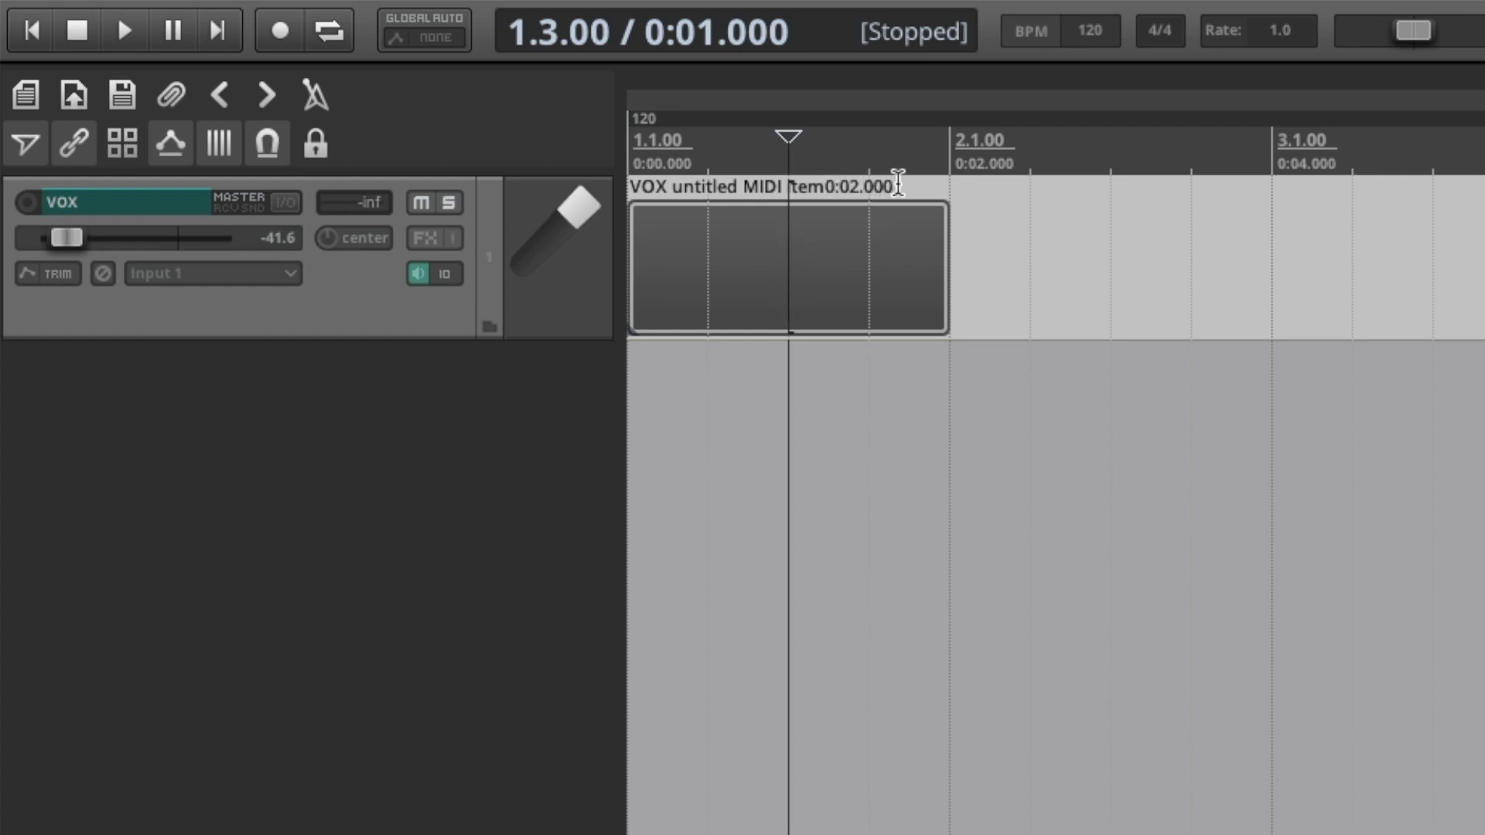
Place the edit cursor at the project start and open the Loudness window below the track.
{"action": "left_click", "coordinate": [648, 155]}
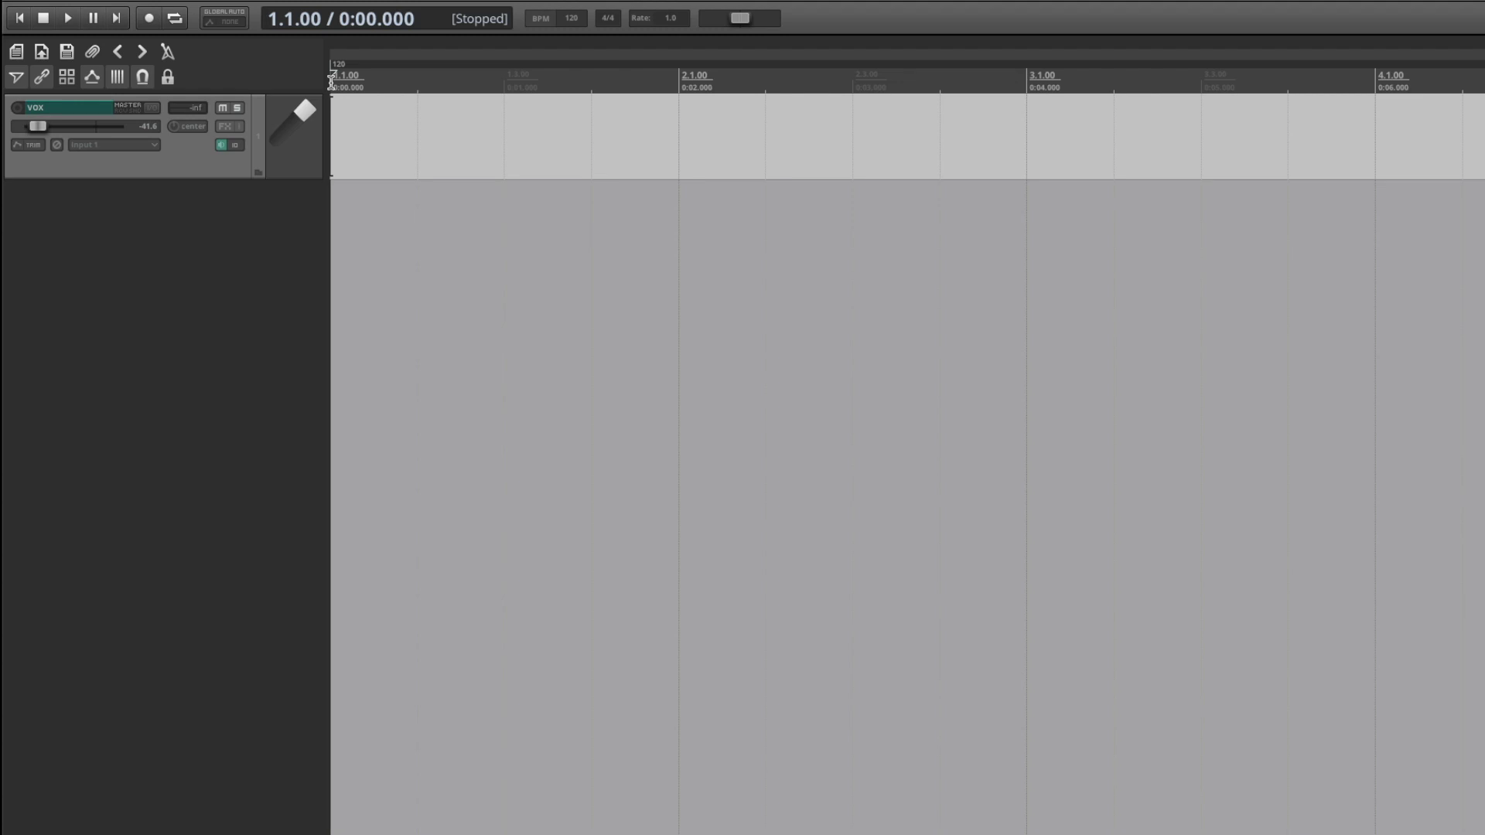
{"action": "left_click", "coordinate": [456, 9]}
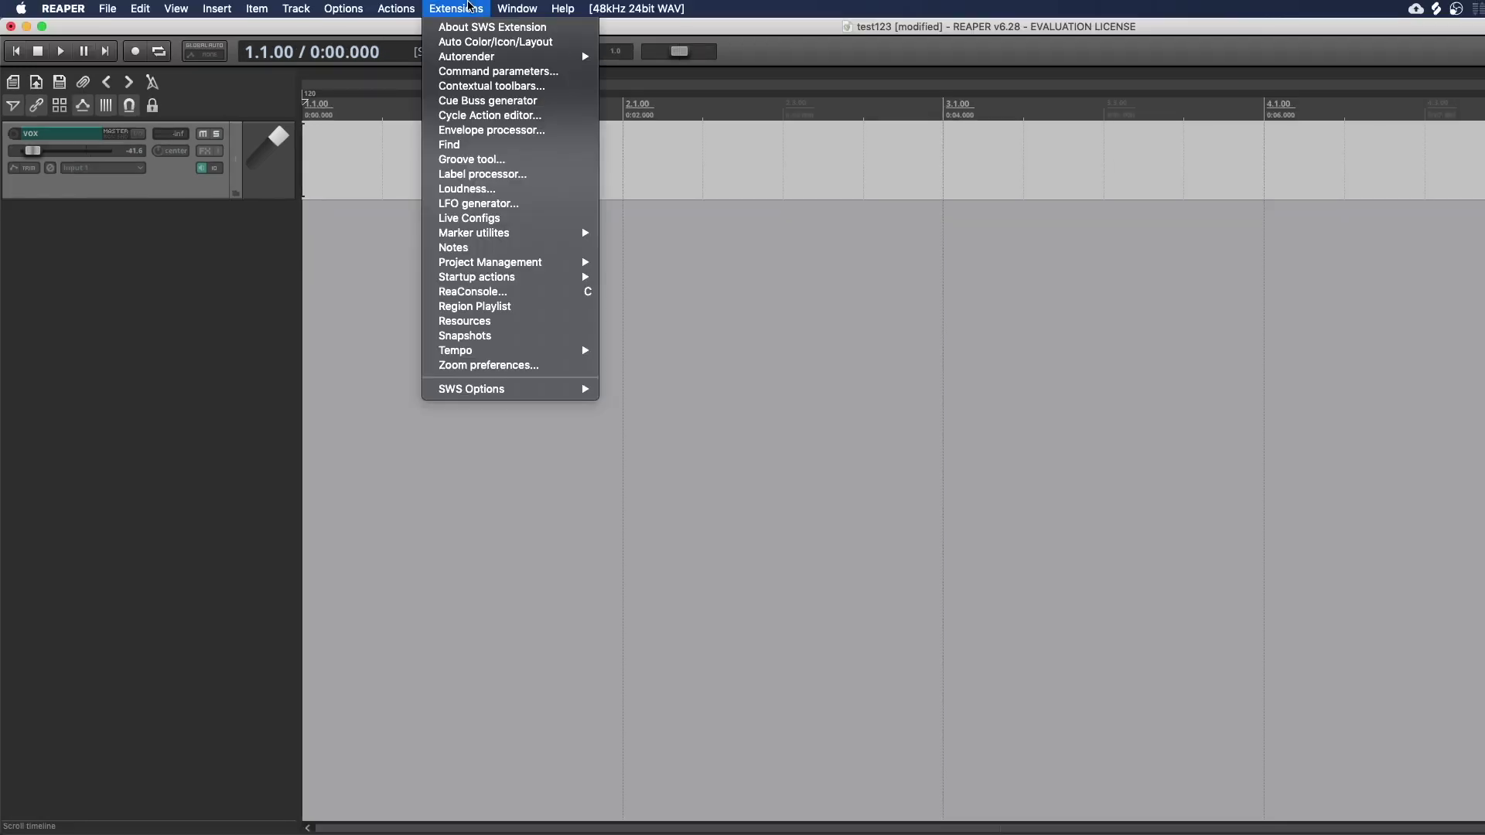
{"action": "left_click", "coordinate": [503, 191]}
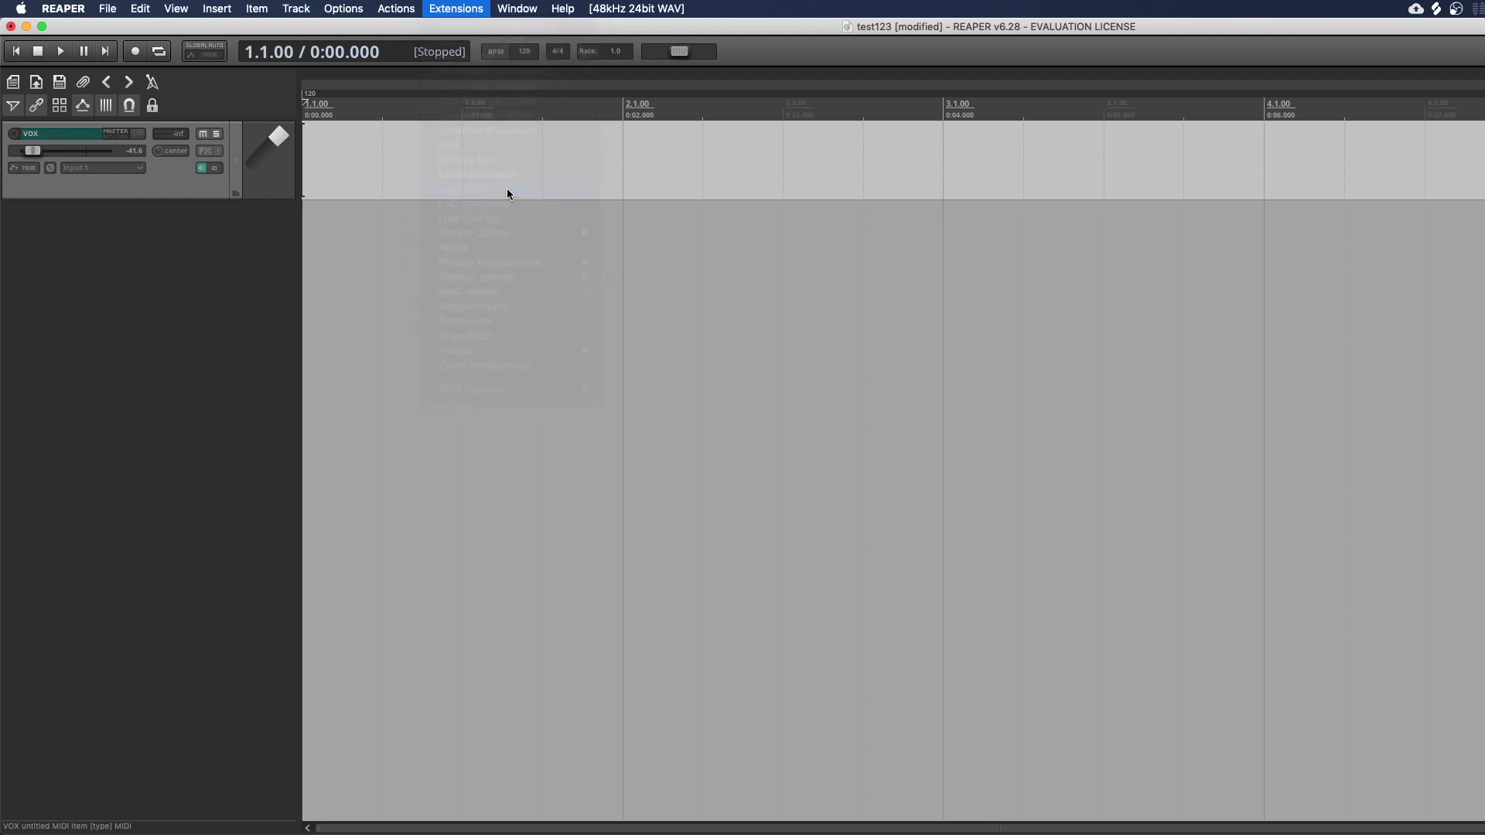
{"action": "left_click_drag", "start_coordinate": [716, 299], "coordinate": [666, 474]}
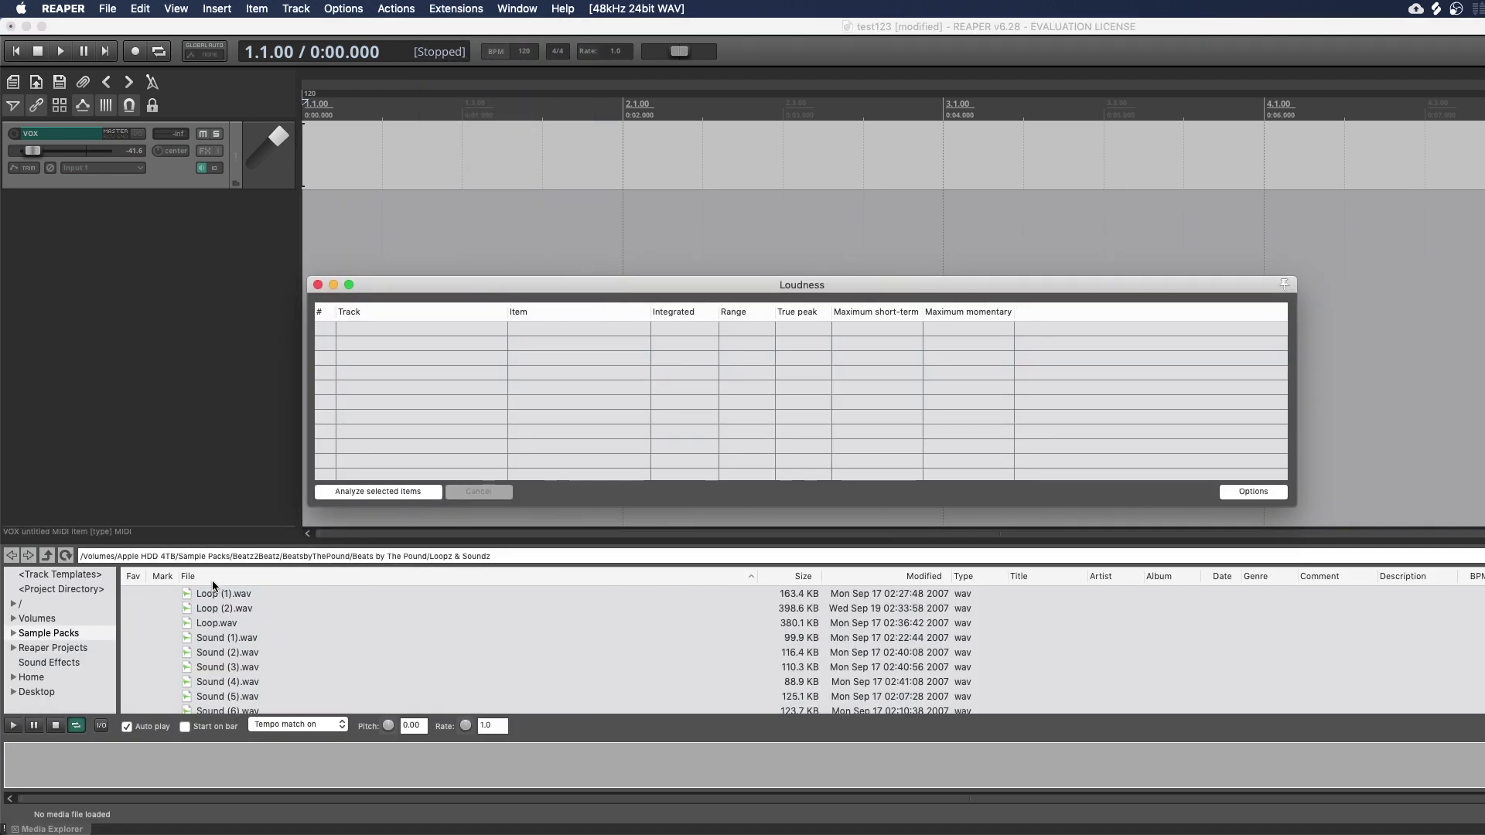
Insert Loop (1).wav from the Media Explorer at the start of the VOX track and analyze its loudness.
{"action": "left_click_drag", "start_coordinate": [217, 594], "coordinate": [384, 149]}
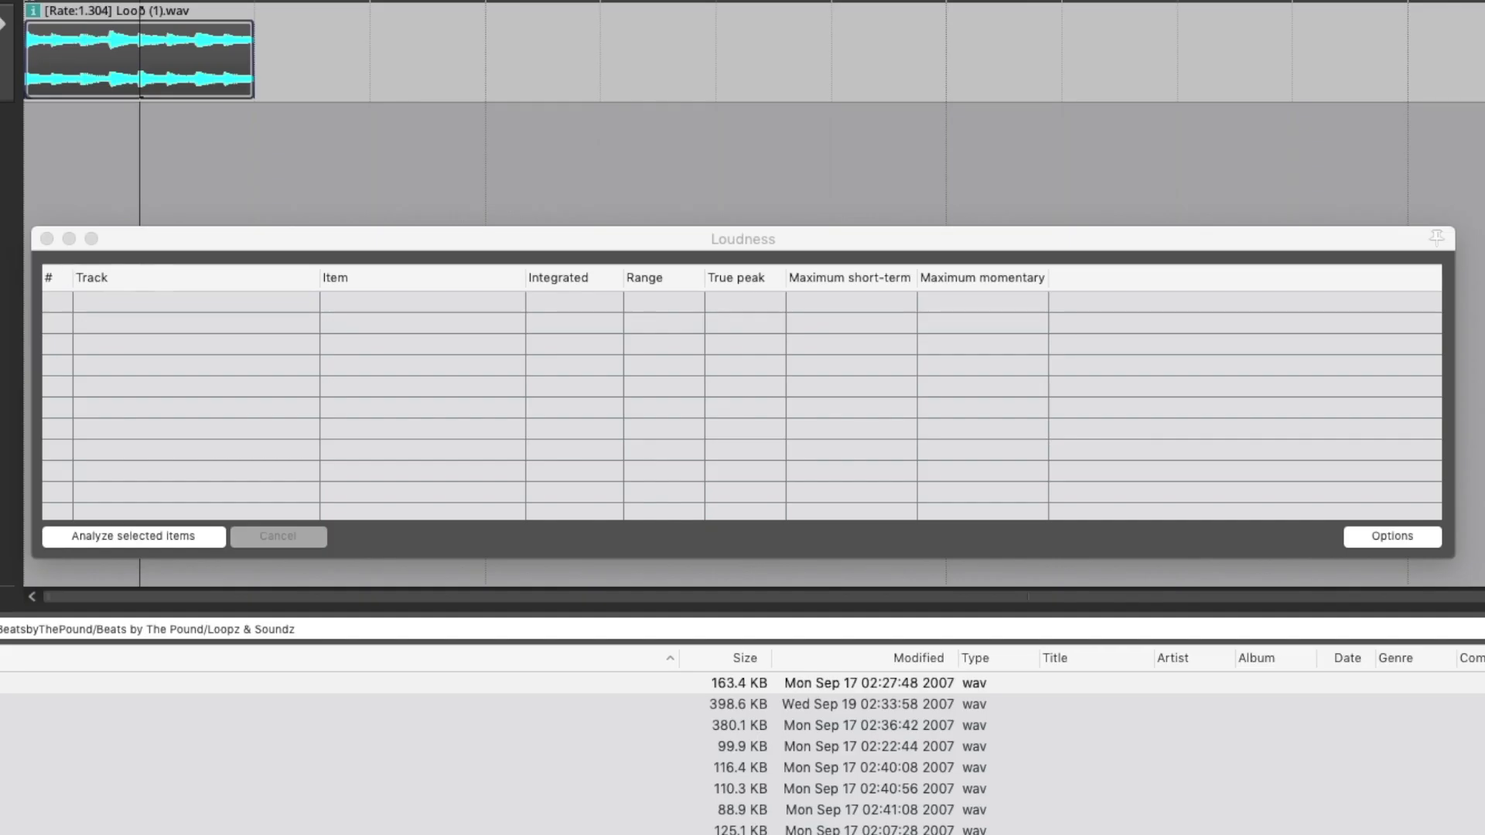
{"action": "left_click_drag", "start_coordinate": [327, 163], "coordinate": [325, 164]}
{"action": "left_click_drag", "start_coordinate": [58, 64], "coordinate": [59, 65]}
{"action": "left_click", "coordinate": [103, 544]}
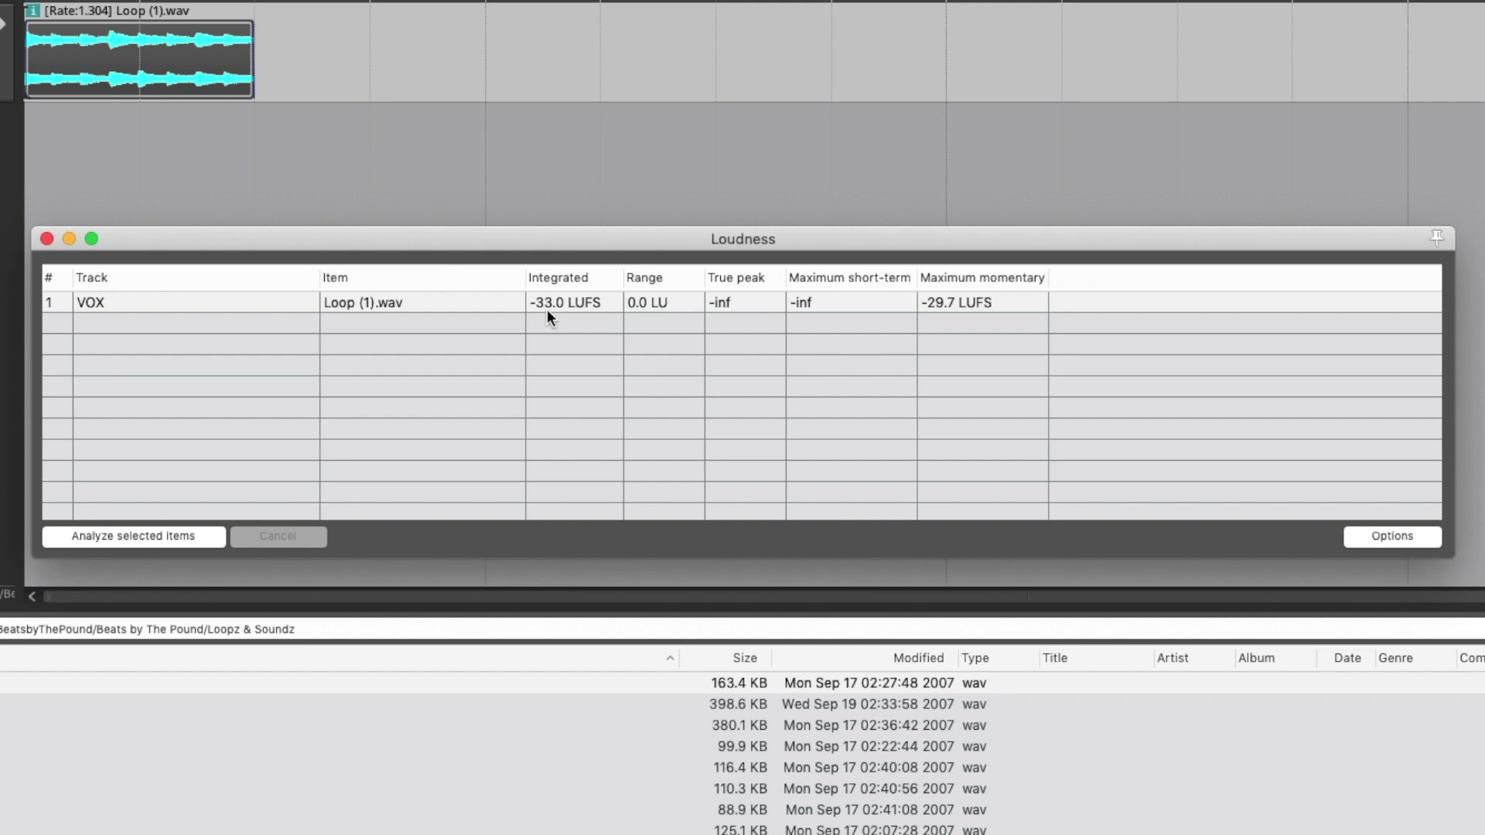
{"action": "left_click", "coordinate": [642, 311]}
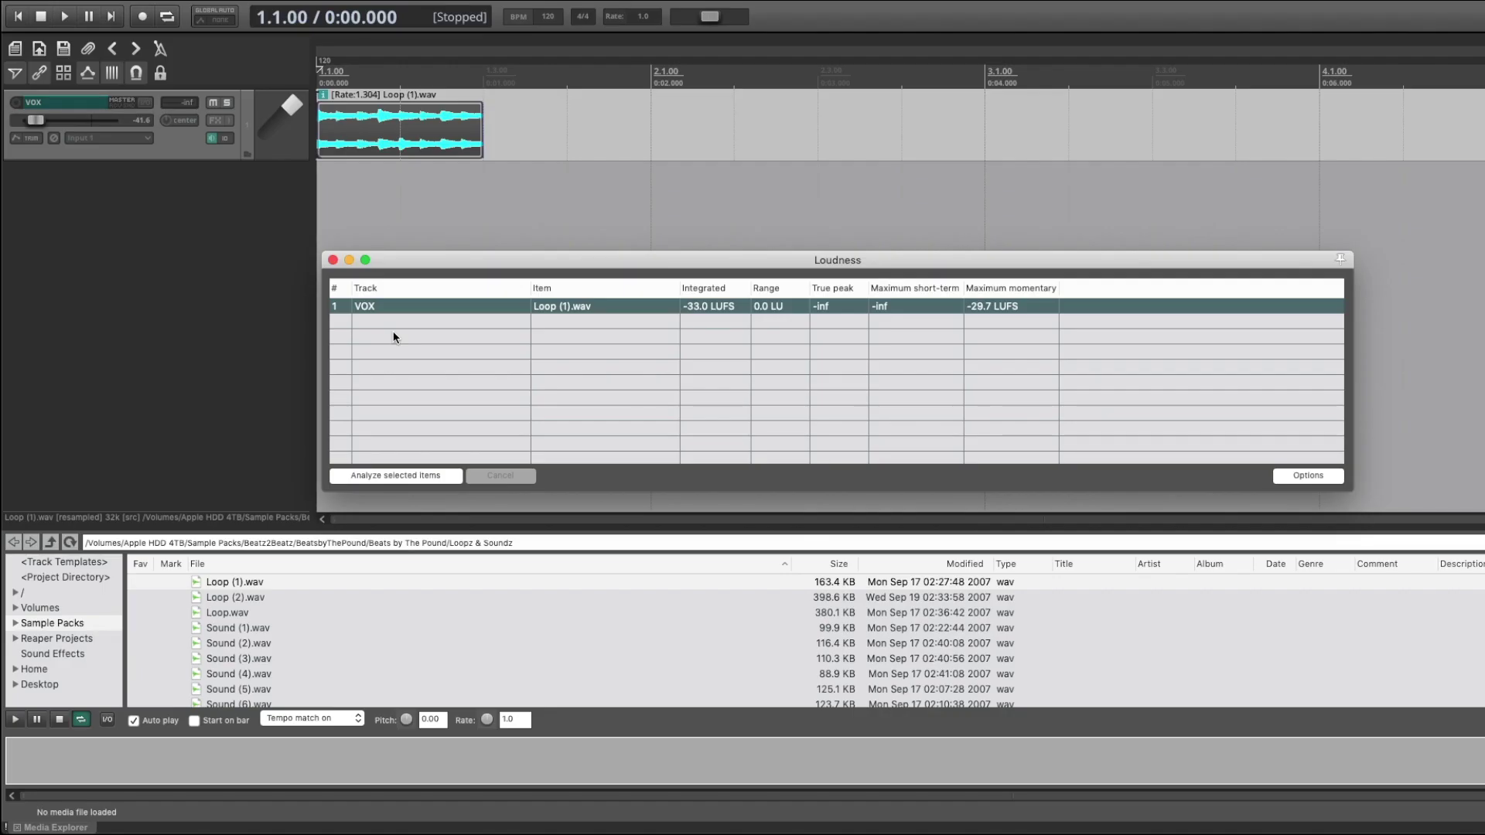
Add Loop (2).wav and Loop.wav after the first loop on the VOX track and remove the existing Loop (1).wav entry from the loudness list.
{"action": "double_click", "coordinate": [217, 598]}
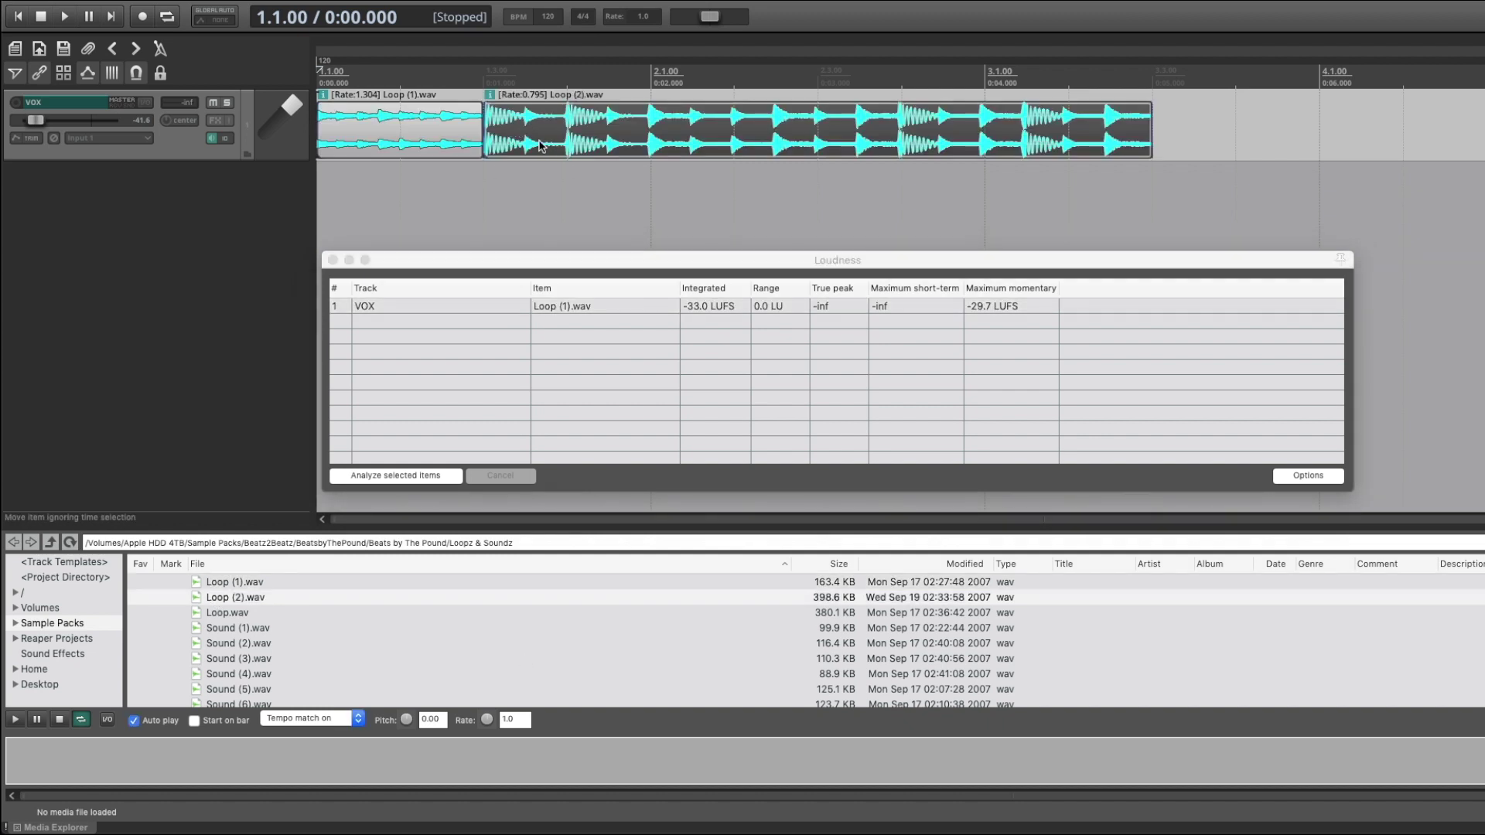
{"action": "double_click", "coordinate": [221, 613]}
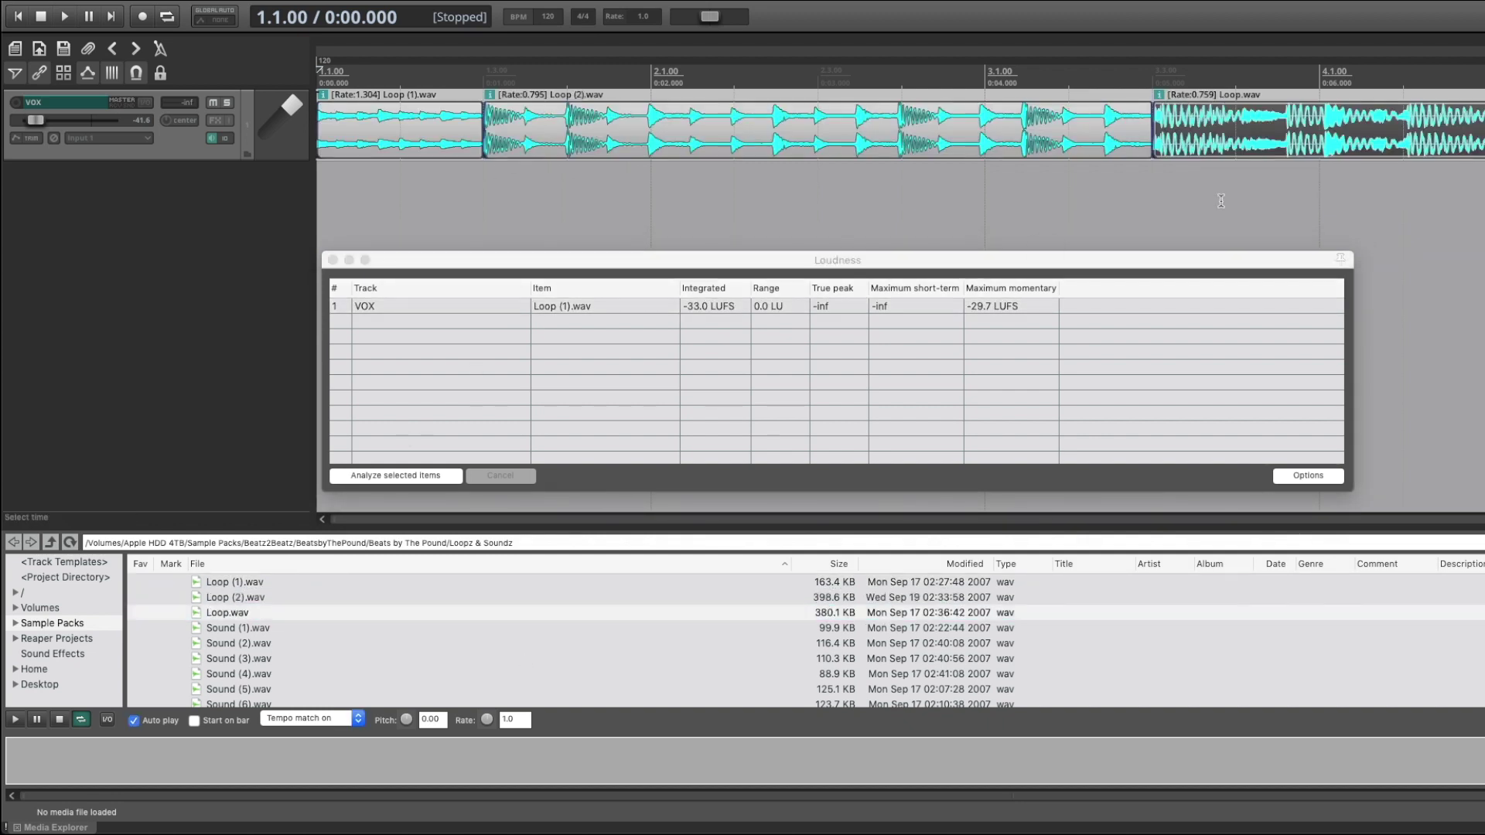
{"action": "right_click", "coordinate": [457, 306]}
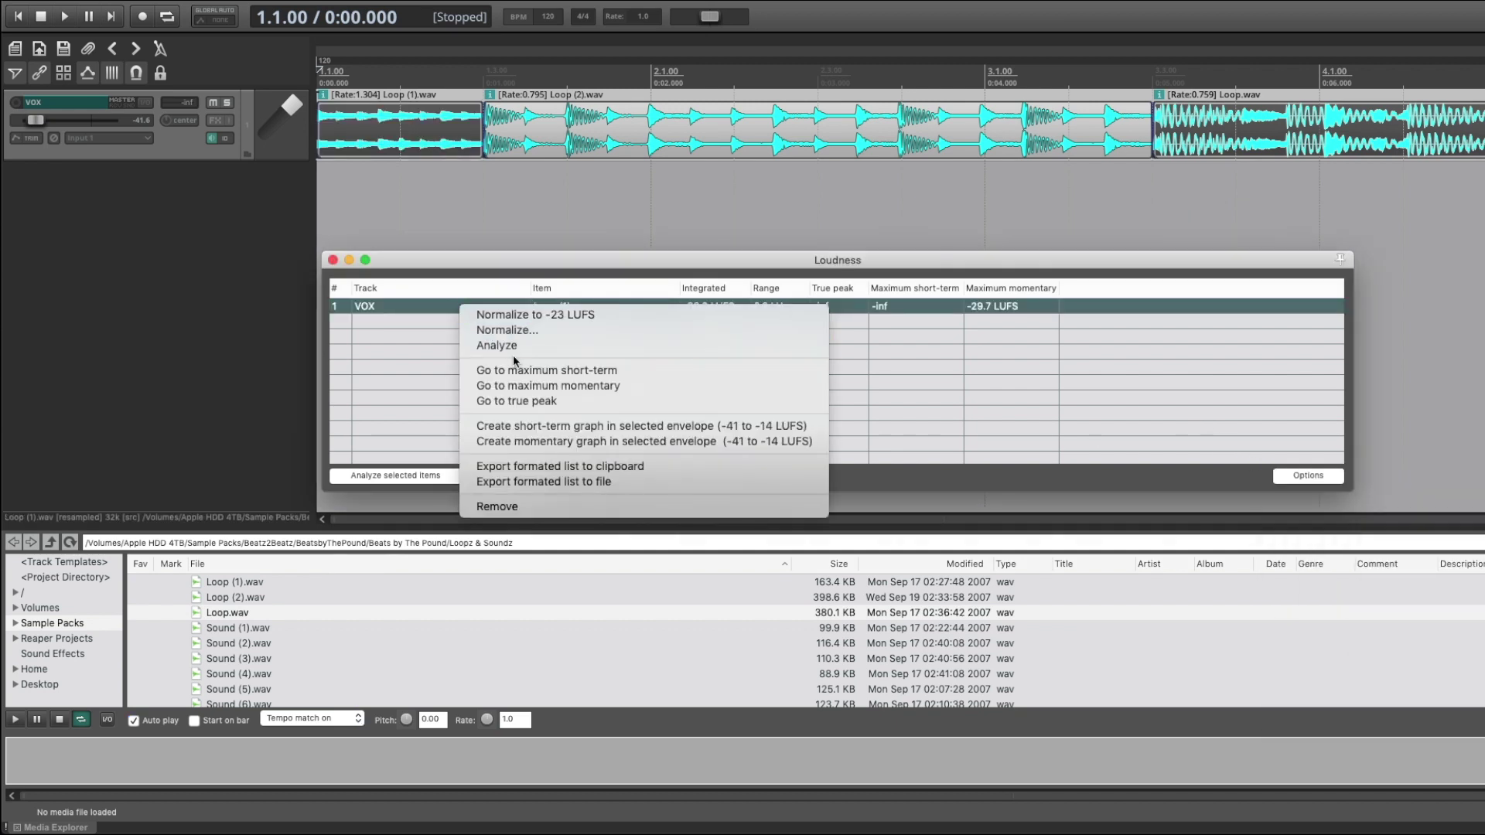
{"action": "left_click", "coordinate": [502, 504]}
Select all three loop items on the VOX track and analyze their loudness together.
{"action": "left_click", "coordinate": [1481, 193]}
{"action": "left_click", "coordinate": [1315, 128]}
{"action": "left_click", "coordinate": [380, 135], "text": "shift"}
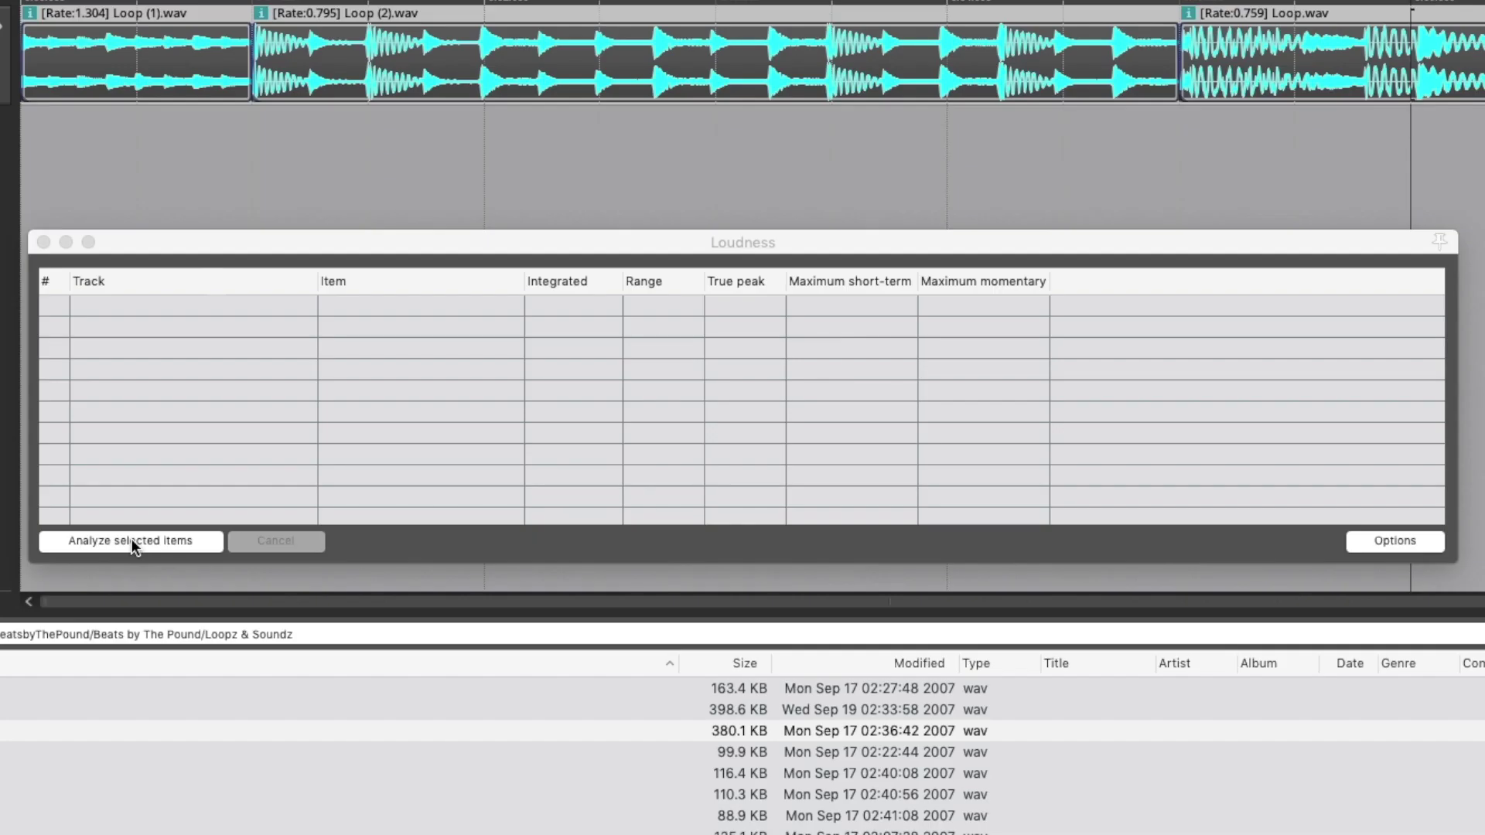
{"action": "left_click", "coordinate": [396, 478]}
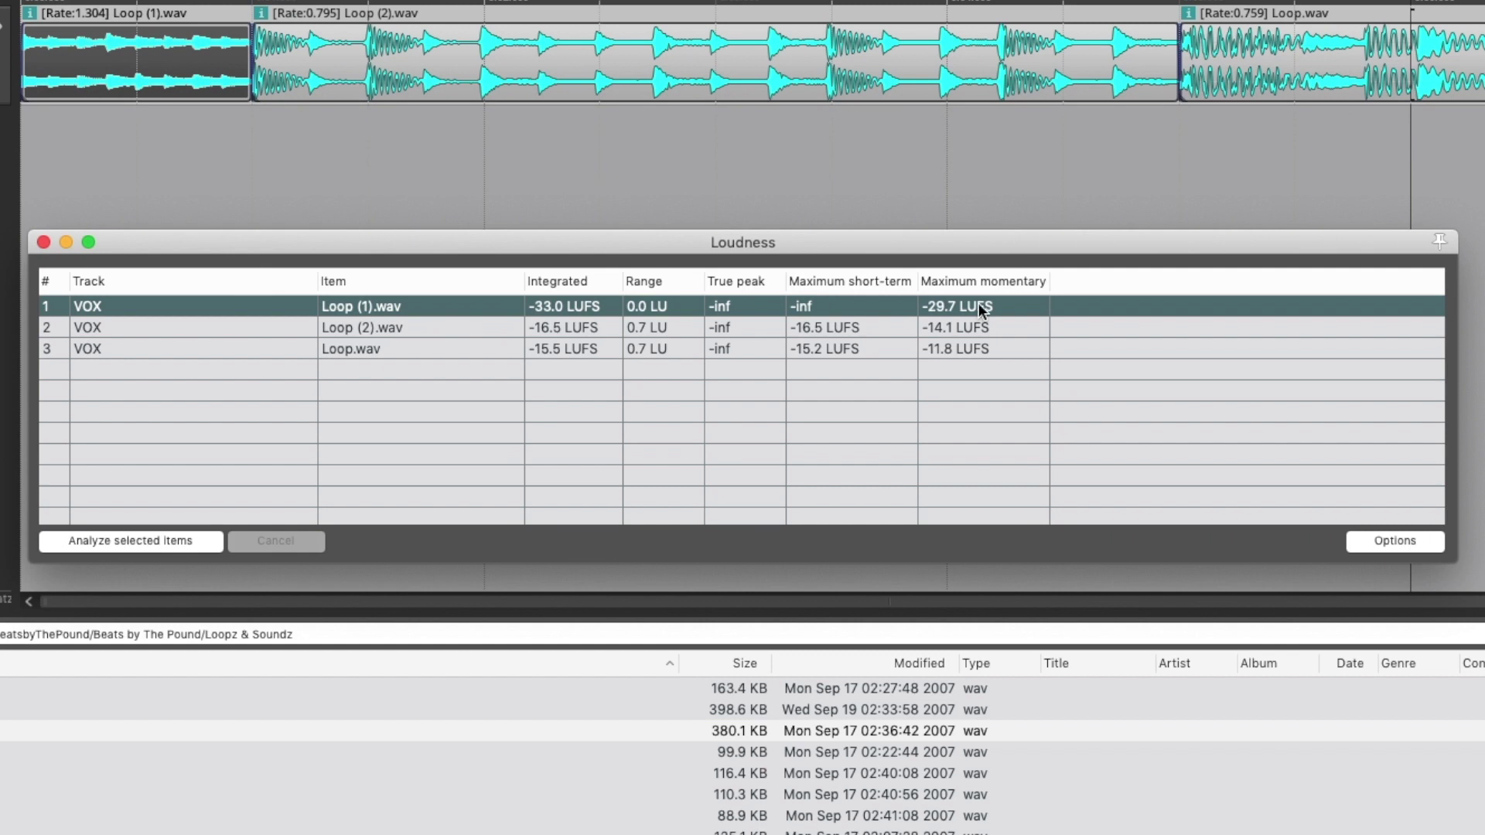
Select the Loop (2).wav and Loop.wav entries in the loudness list in turn to locate their items on the track.
{"action": "left_click", "coordinate": [379, 330]}
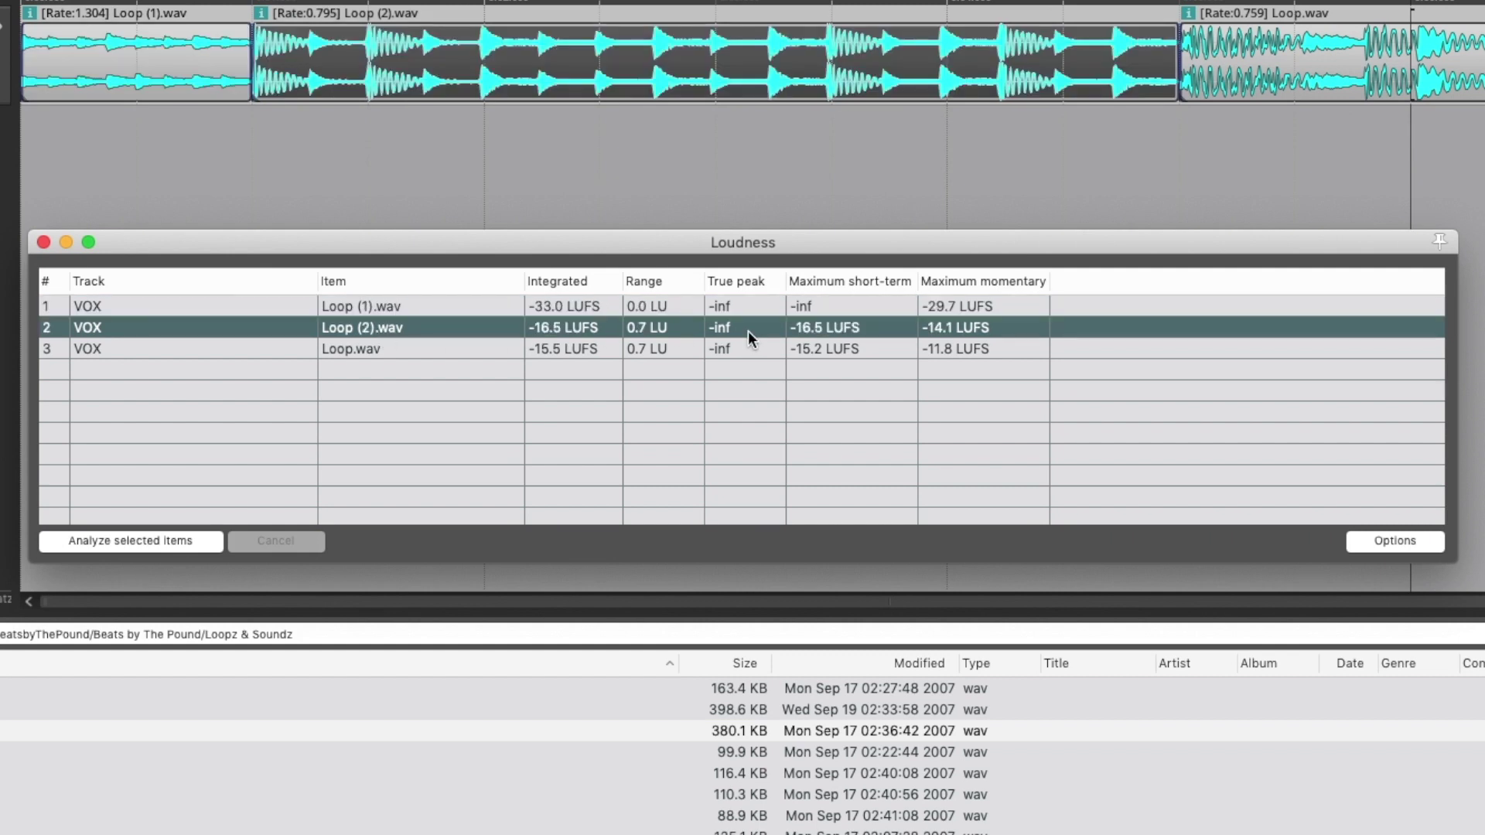
{"action": "left_click", "coordinate": [378, 348], "text": "shift"}
{"action": "left_click", "coordinate": [380, 373]}
{"action": "left_click", "coordinate": [382, 348]}
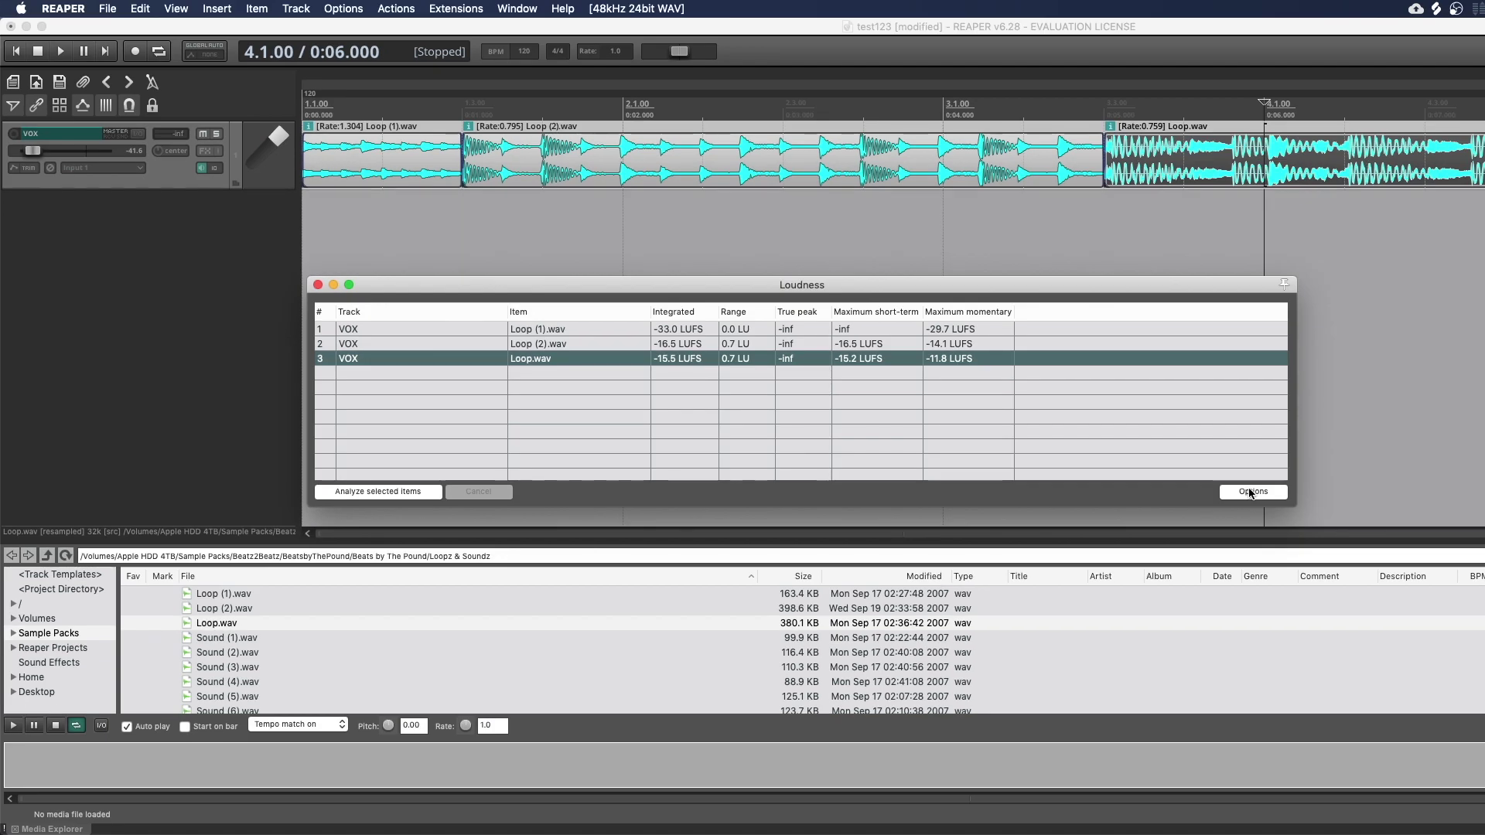
Append ", Item Length: $length" to the loudness export format and save it.
{"action": "left_click", "coordinate": [1250, 493]}
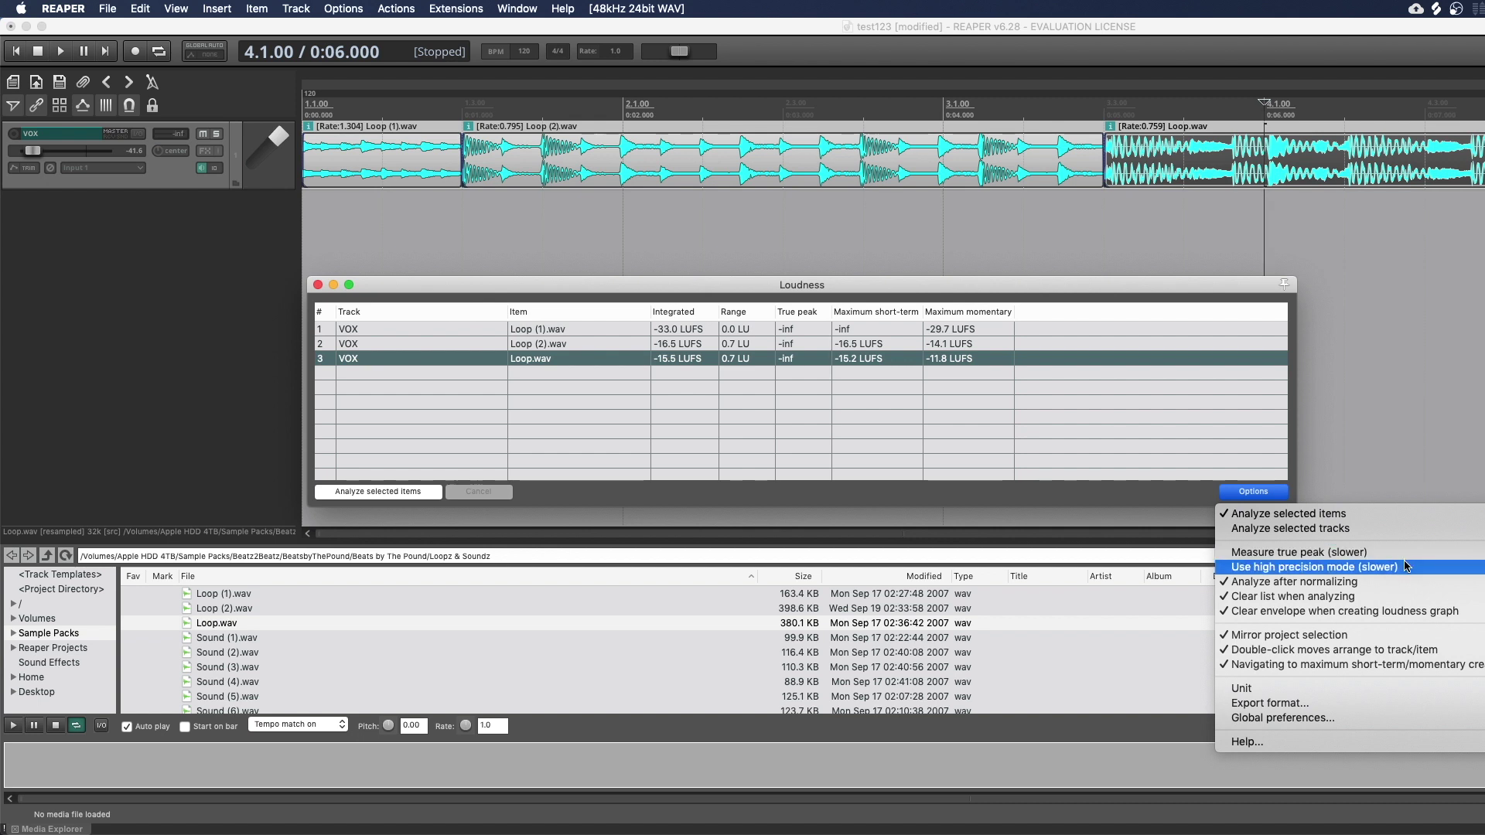
{"action": "left_click", "coordinate": [1369, 701]}
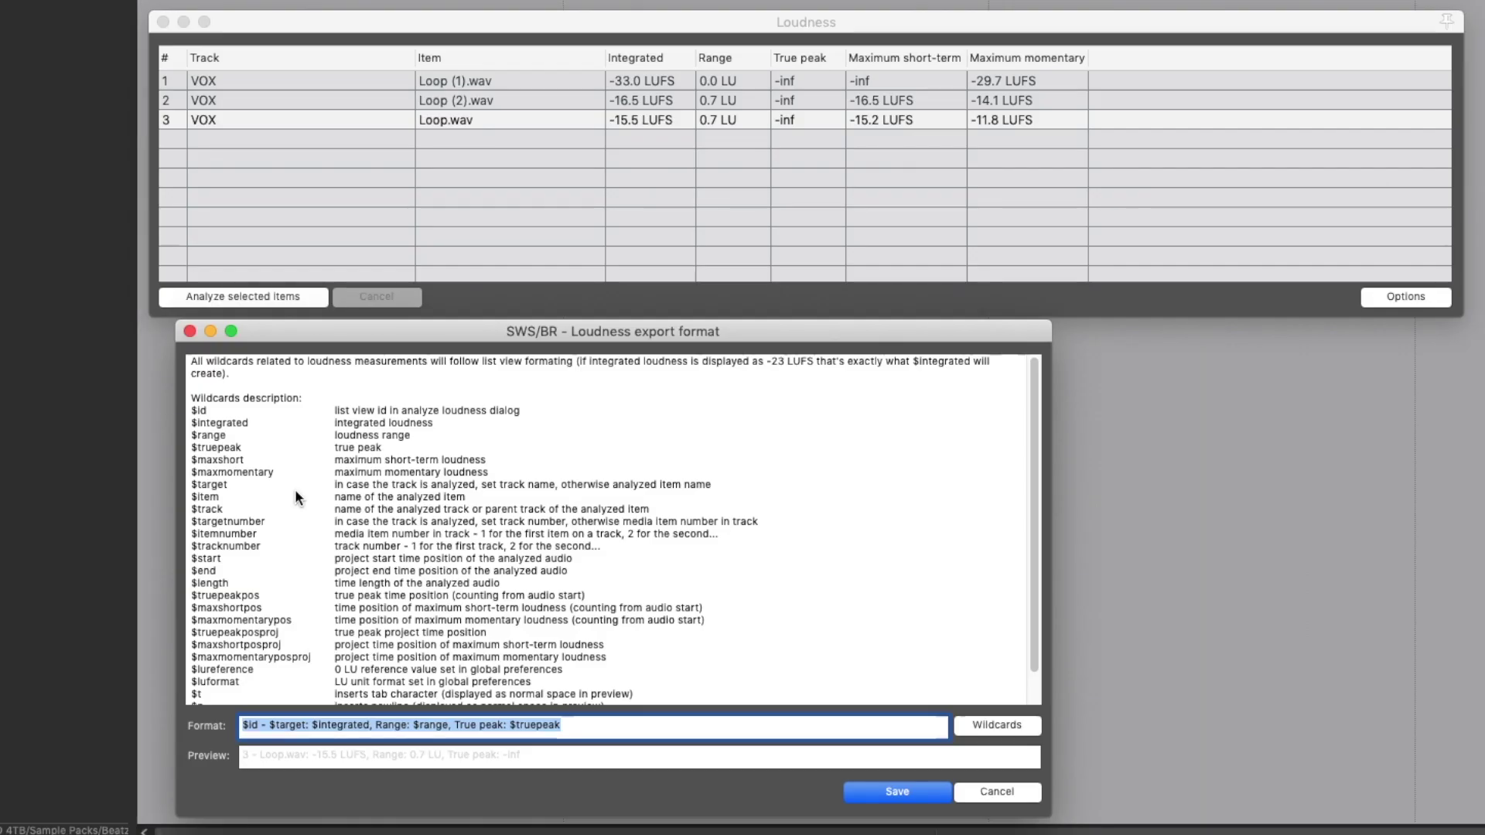
{"action": "left_click", "coordinate": [297, 493]}
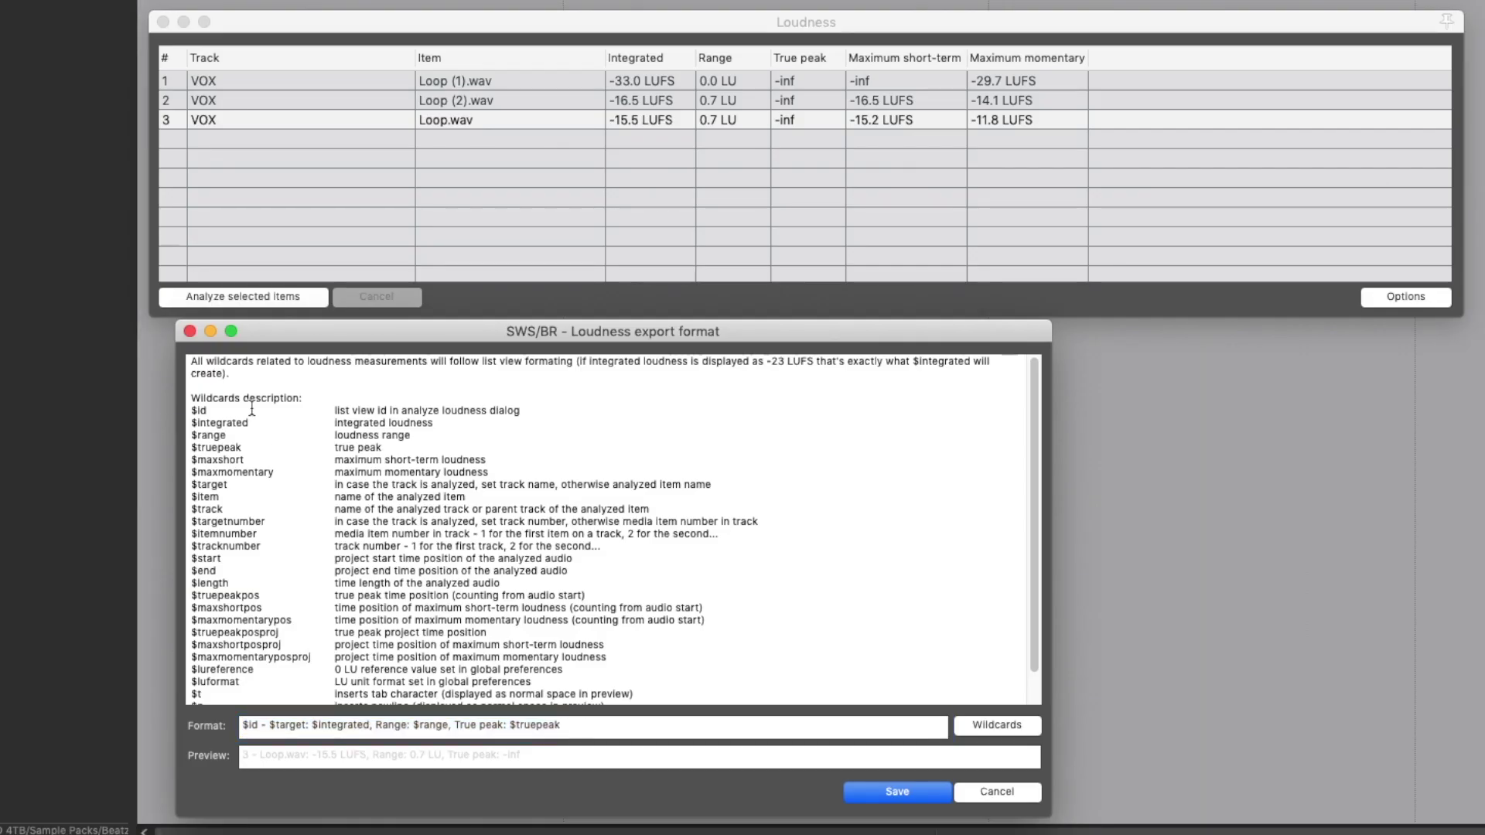
{"action": "scroll", "coordinate": [502, 662], "scroll_direction": "down", "scroll_amount": 3}
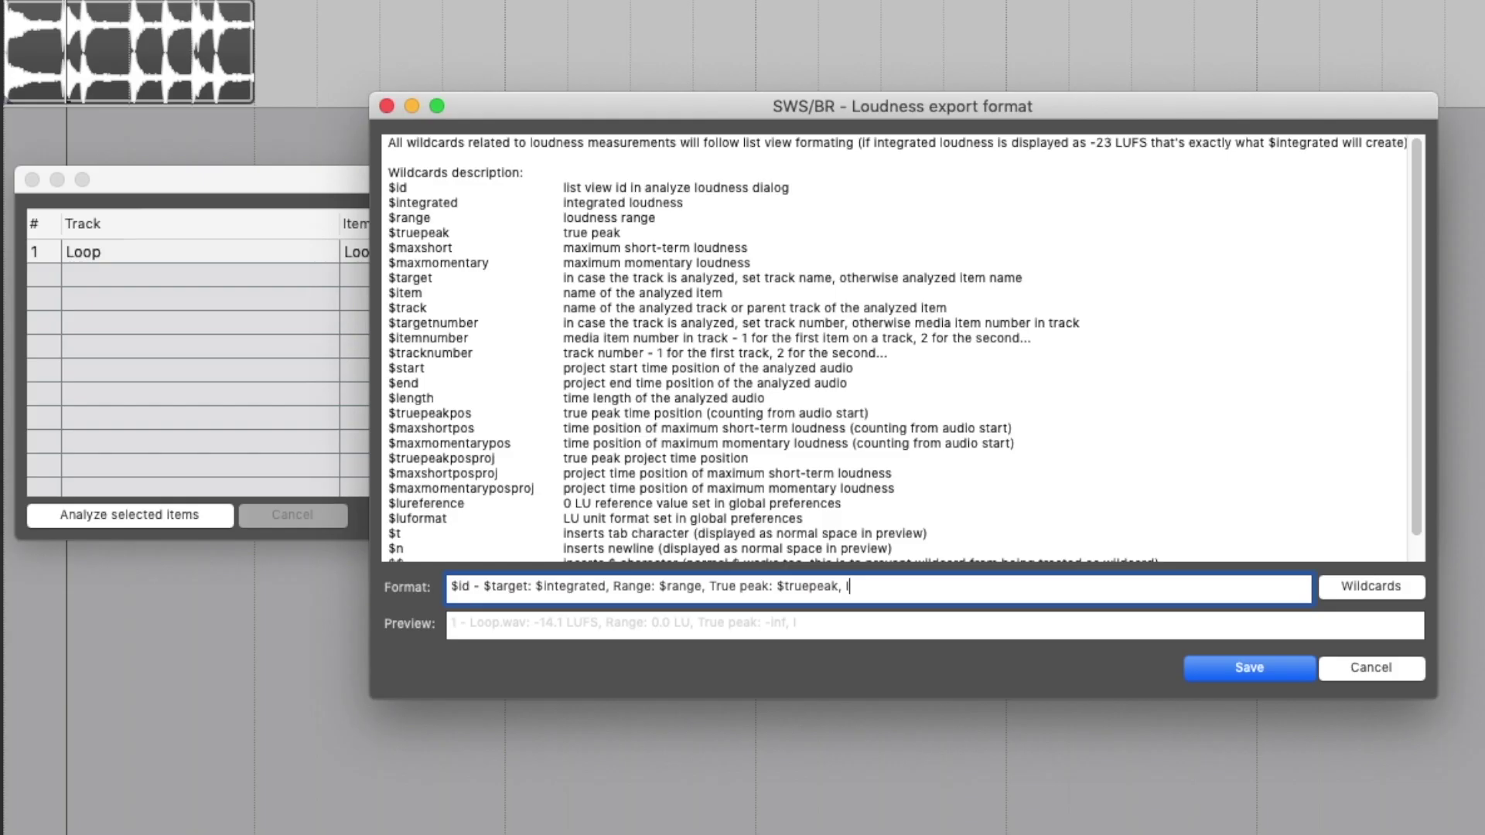
{"action": "type", "text": "Item Len"}
{"action": "type", "text": "gth: $length"}
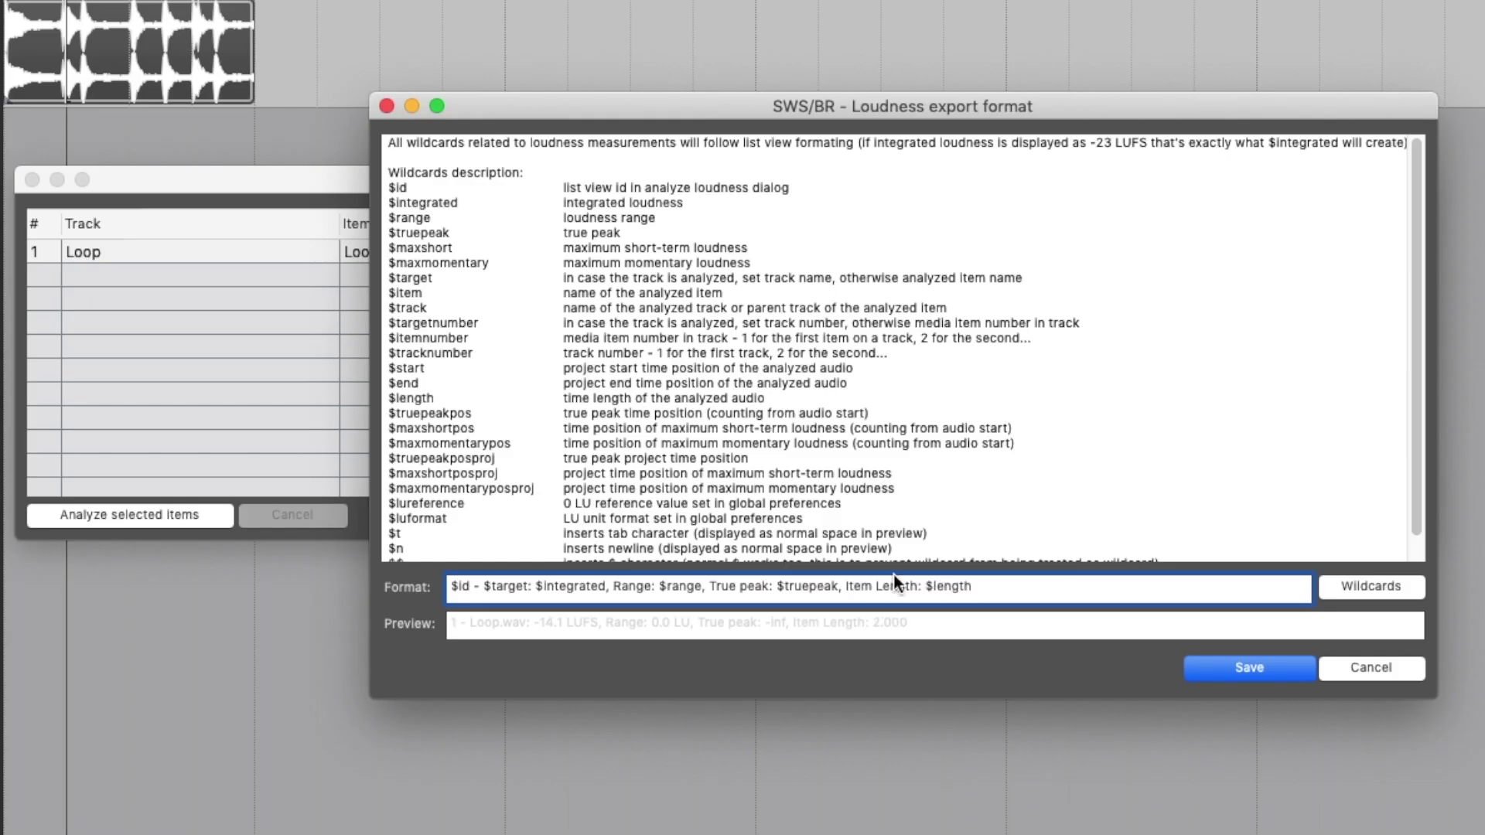
{"action": "left_click", "coordinate": [1245, 669]}
Export the formatted loudness list for Loop.wav to a file named Loop (Master) and open the exported text file.
{"action": "right_click", "coordinate": [299, 253]}
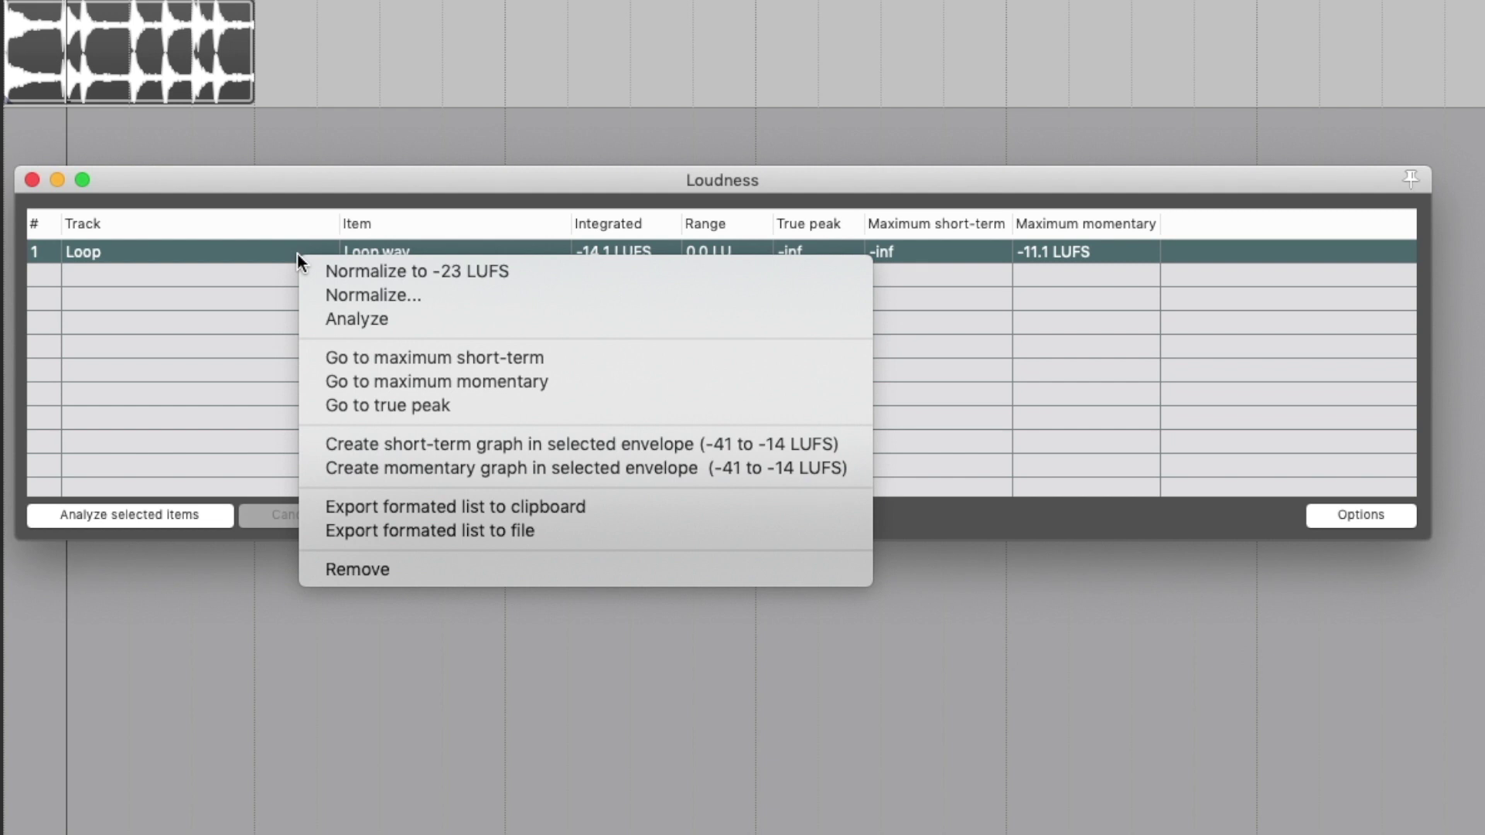
{"action": "left_click", "coordinate": [391, 532]}
{"action": "type", "text": "(Master)"}
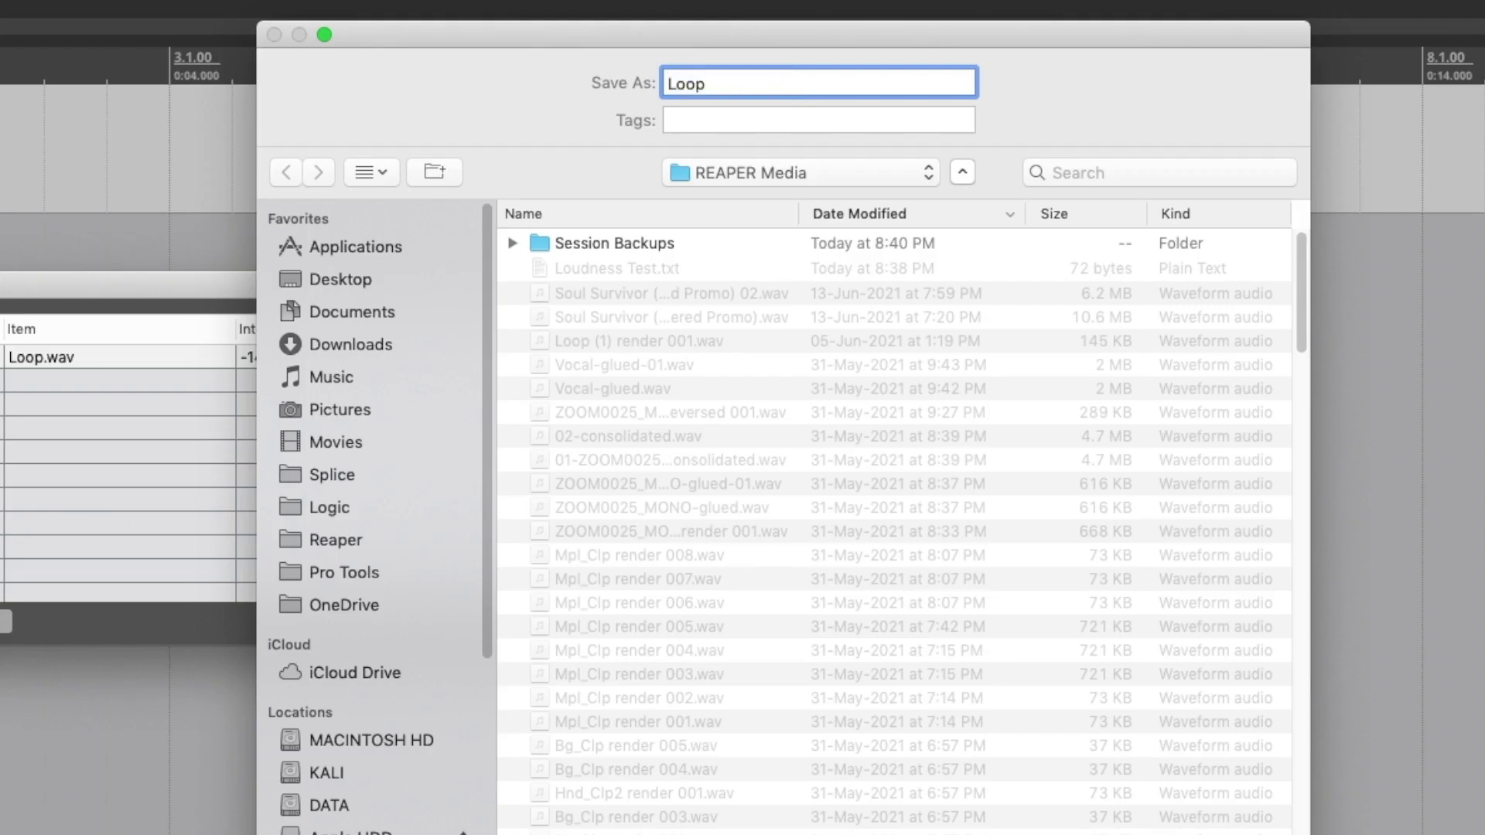
{"action": "key", "text": "Return"}
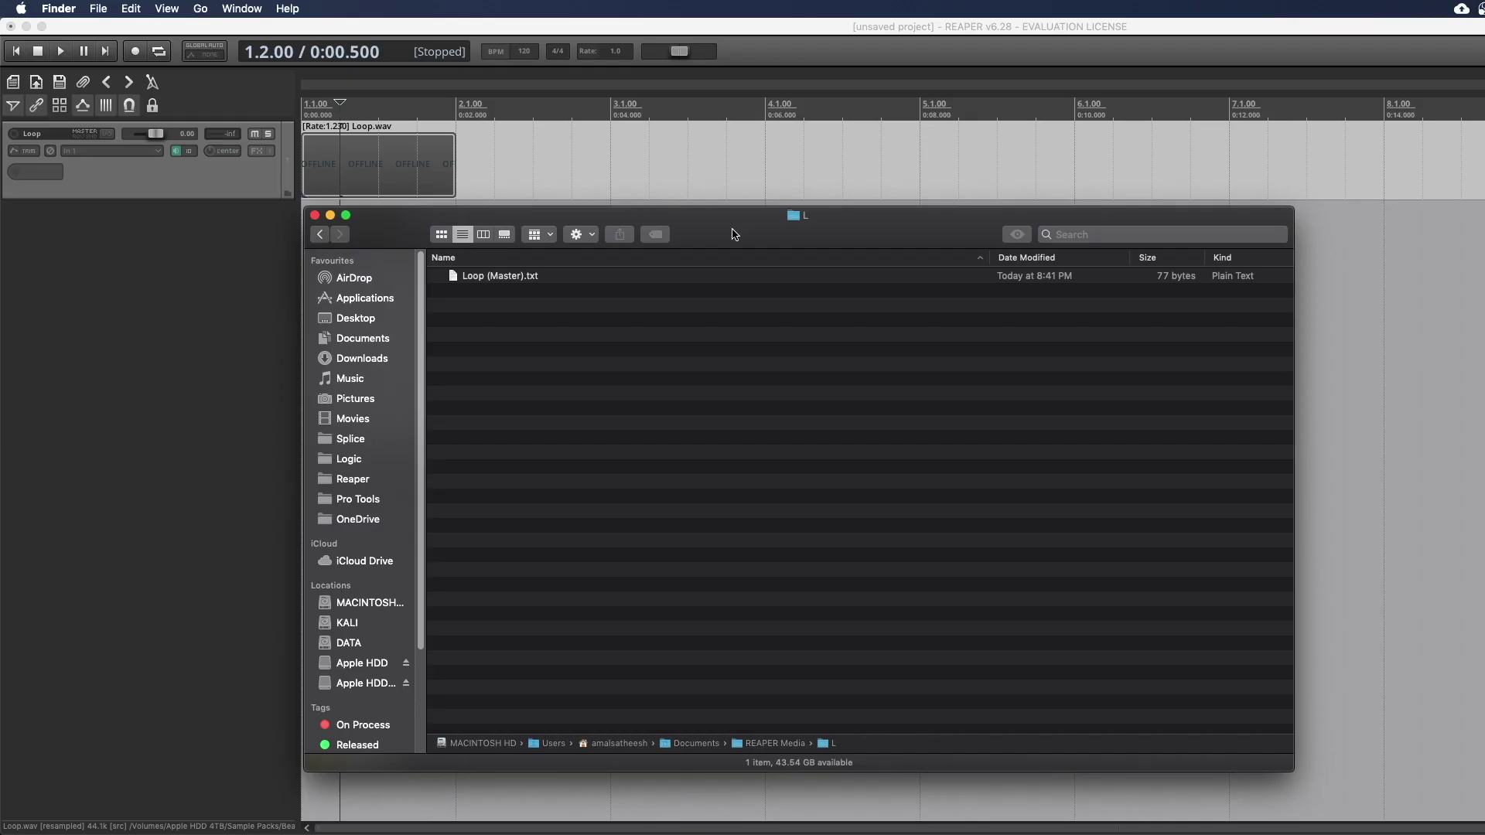
{"action": "double_click", "coordinate": [522, 279]}
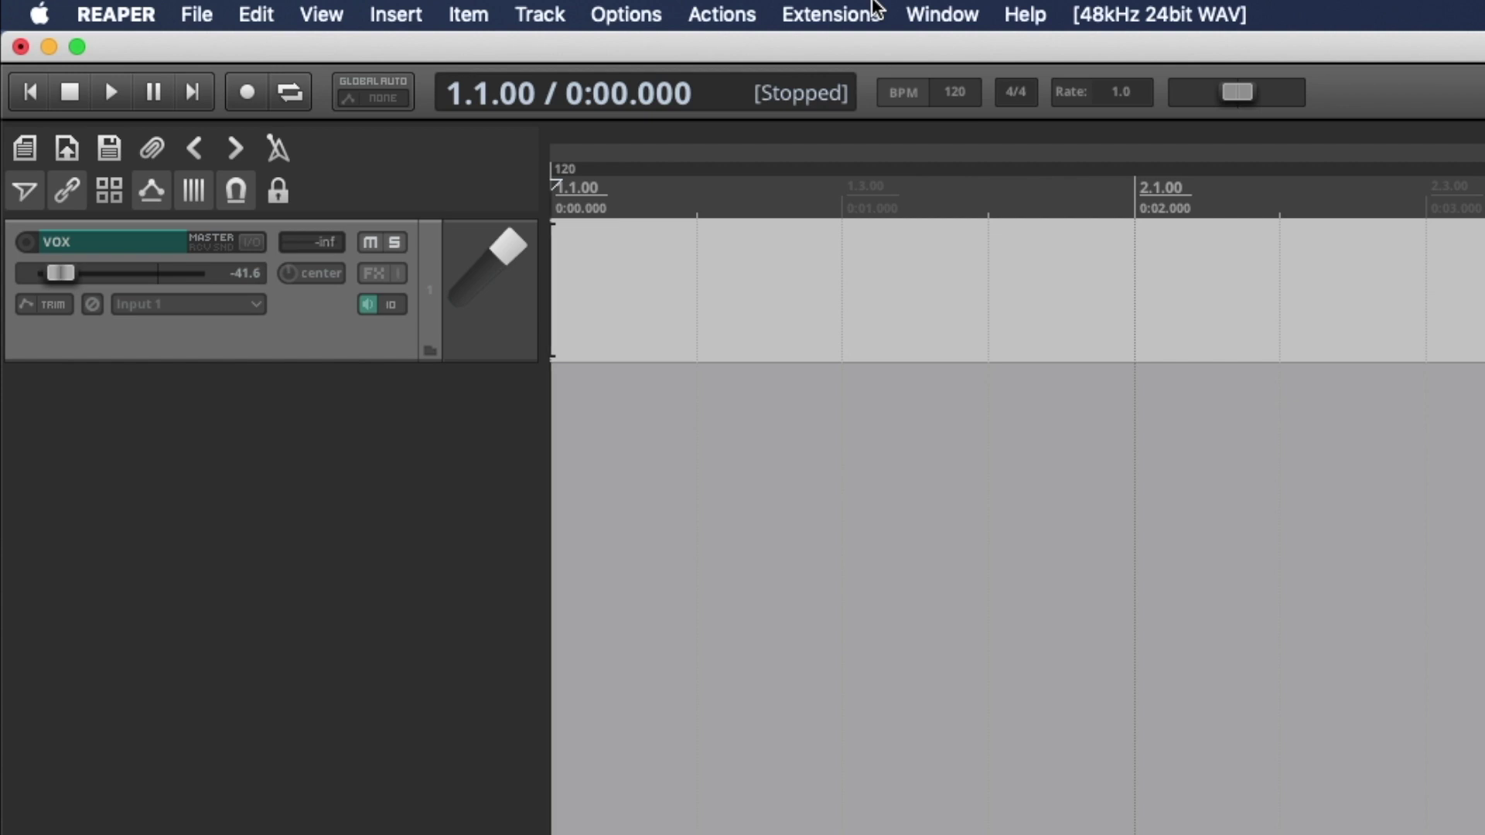
Open the SWS Notes window and write the VOX track notes "1. Change Kick" and "2.Snare Volume Up" on separate lines.
{"action": "left_click", "coordinate": [875, 9]}
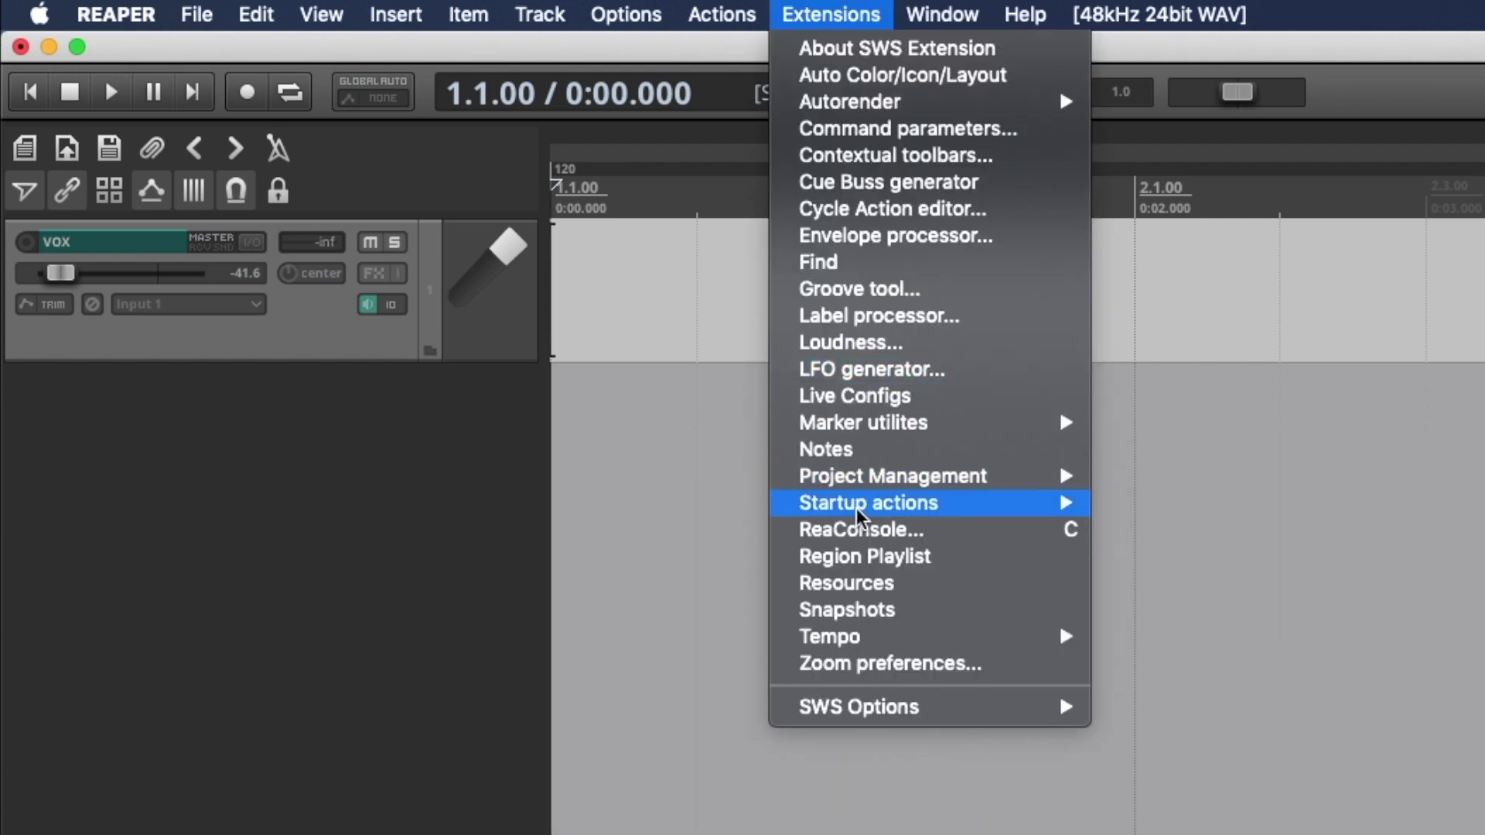
{"action": "left_click", "coordinate": [886, 450]}
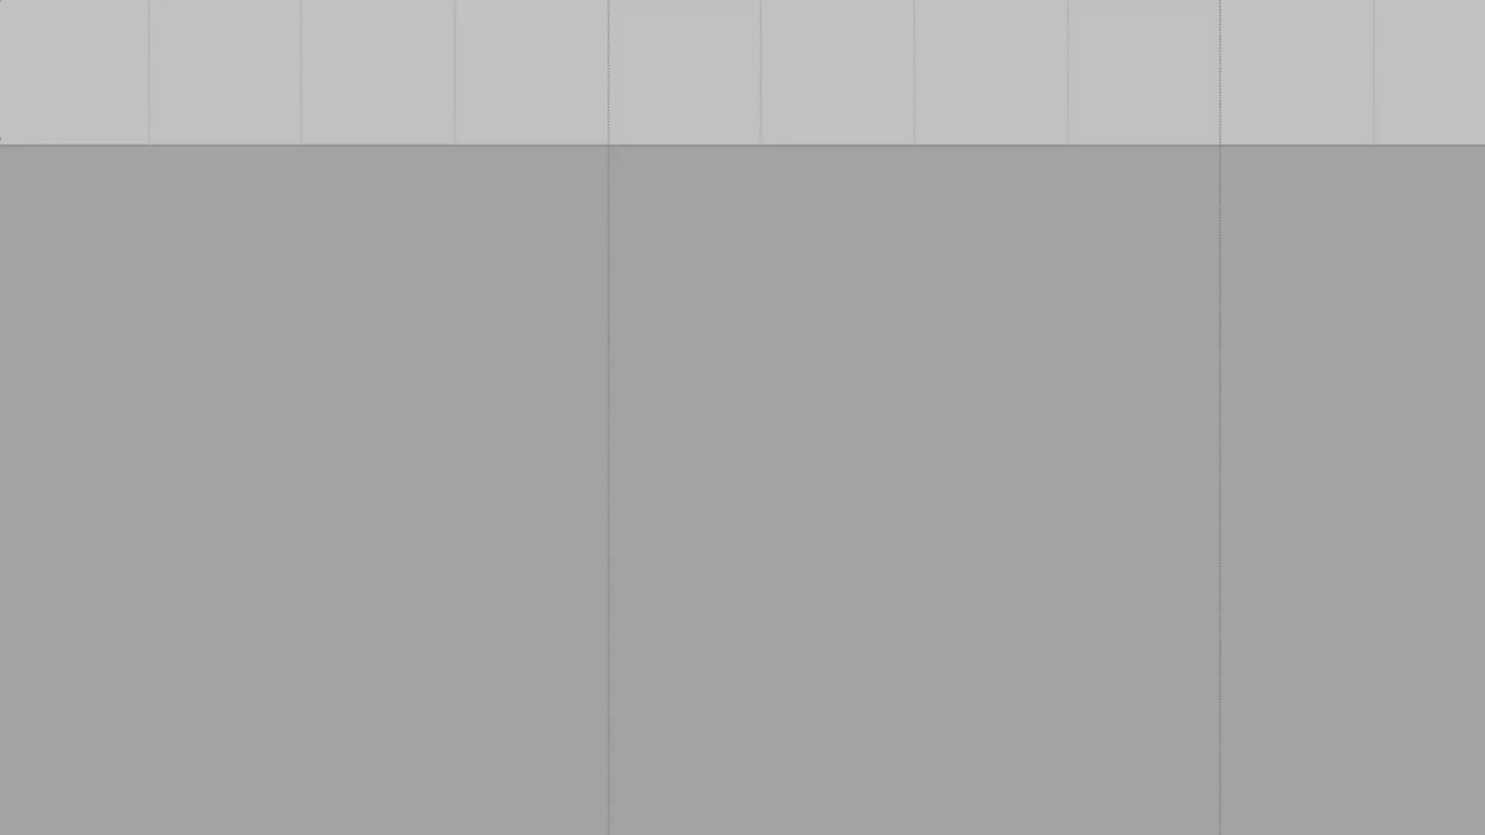
{"action": "left_click_drag", "start_coordinate": [862, 490], "coordinate": [1205, 834]}
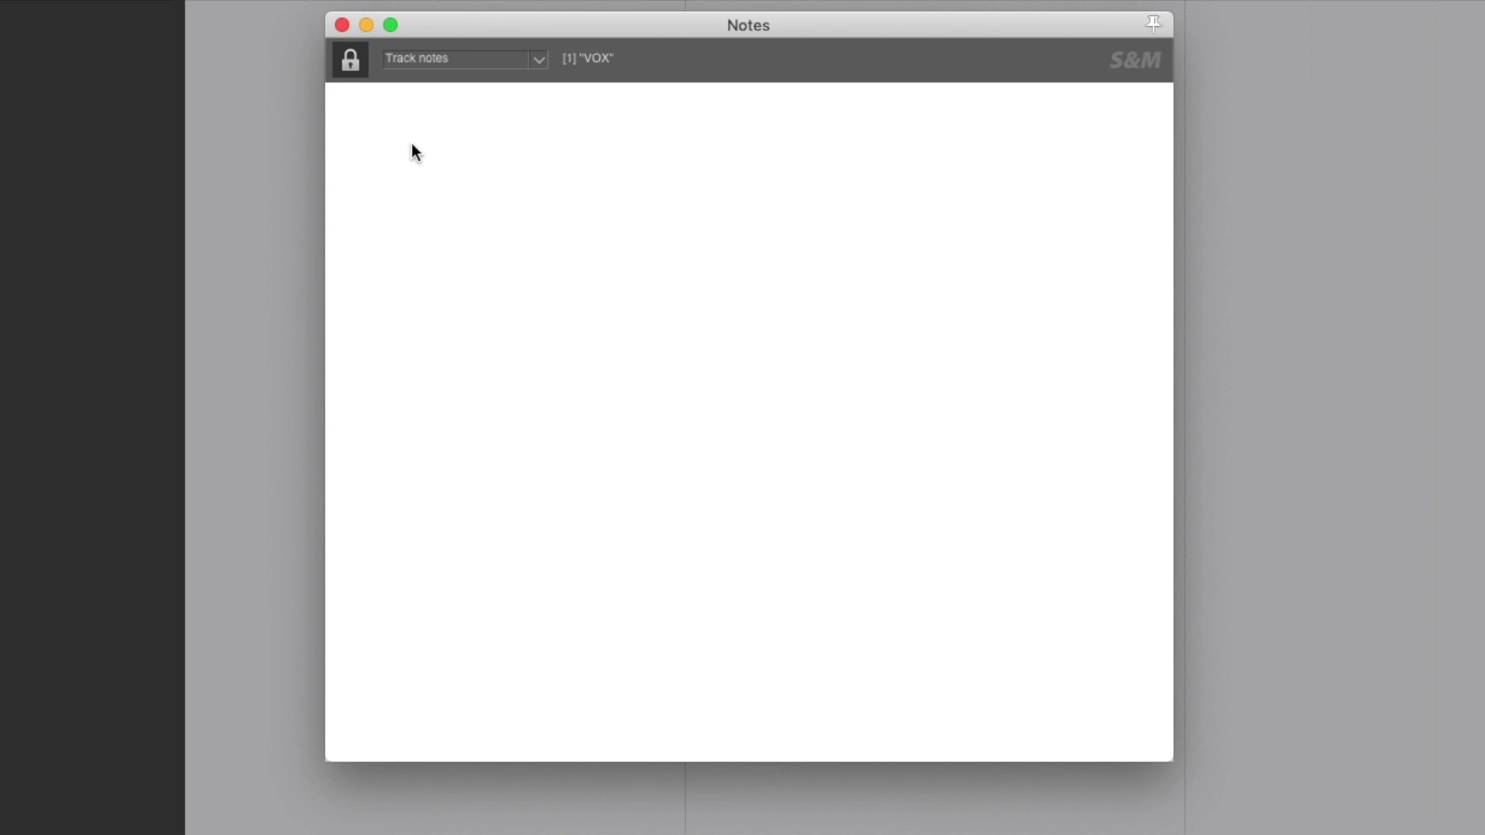
{"action": "type", "text": "Change"}
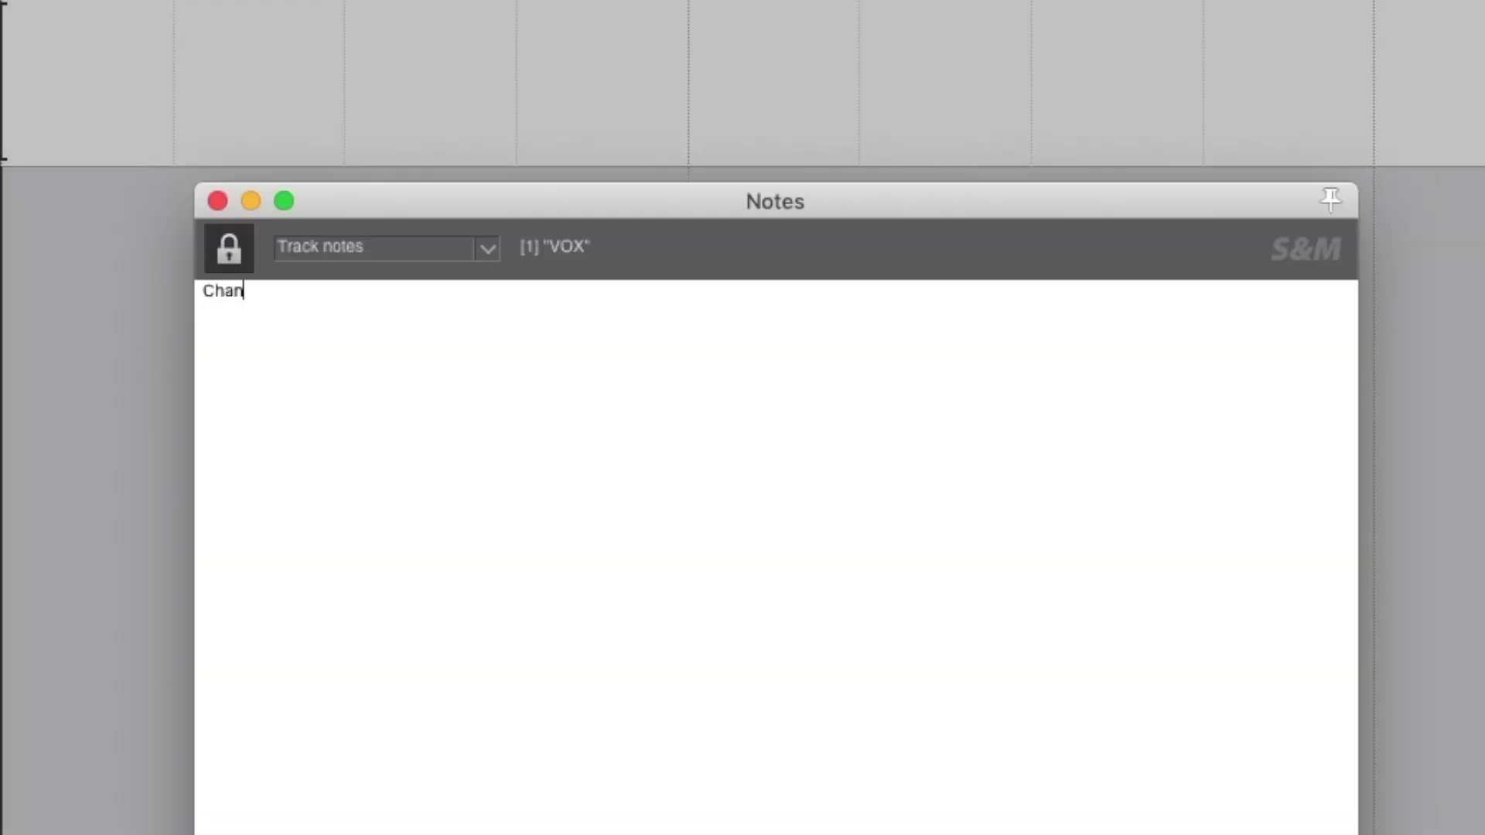
{"action": "type", "text": " Kick"}
{"action": "left_click", "coordinate": [203, 291]}
{"action": "type", "text": "1."}
{"action": "left_click", "coordinate": [358, 302]}
{"action": "key", "text": "Return"}
{"action": "type", "text": "2.Snare Volume Up"}
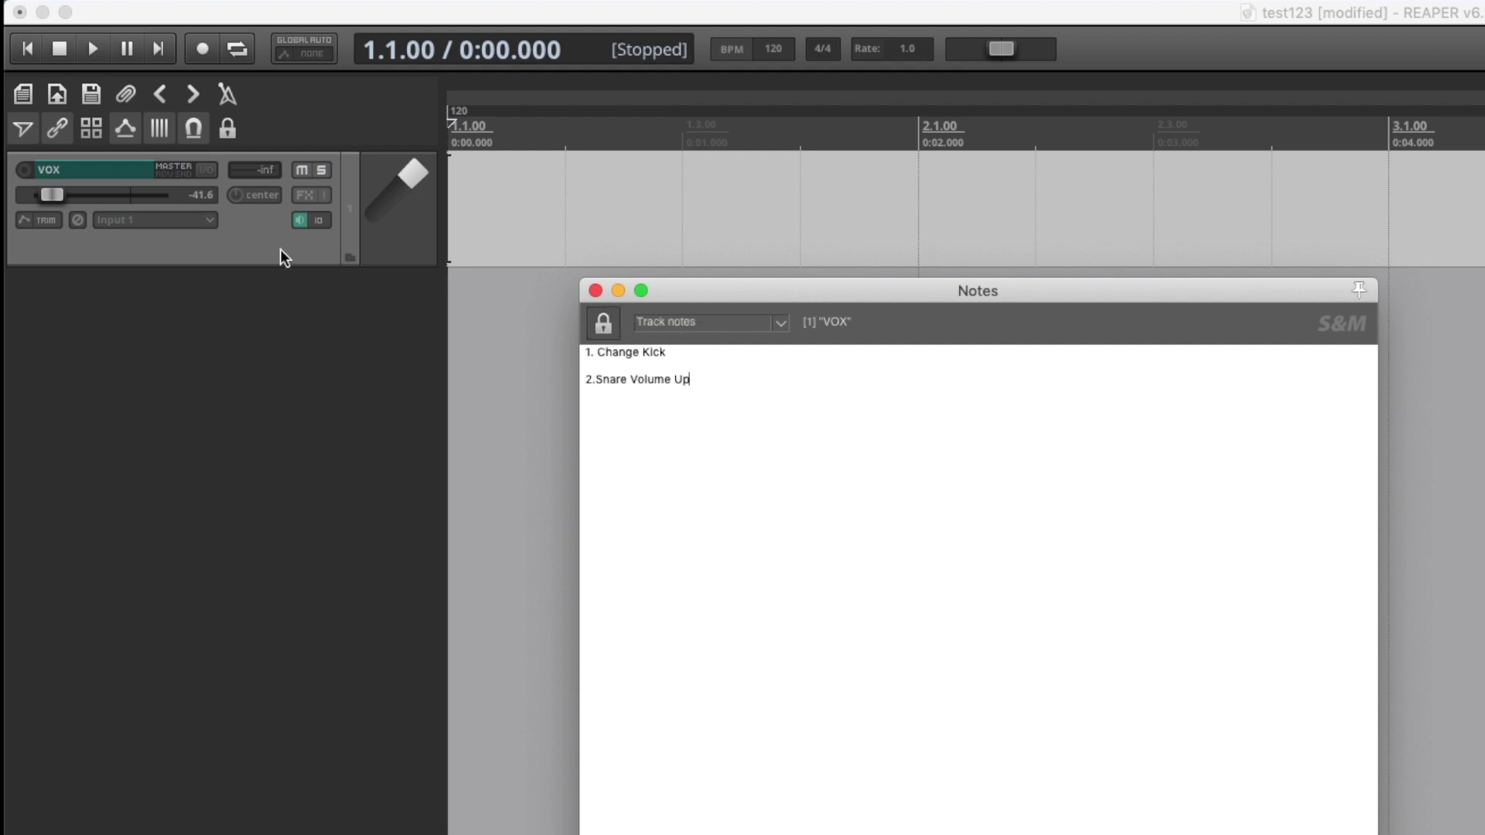
Add a second track below VOX and lock the notes view on the VOX track's notes.
{"action": "double_click", "coordinate": [258, 294]}
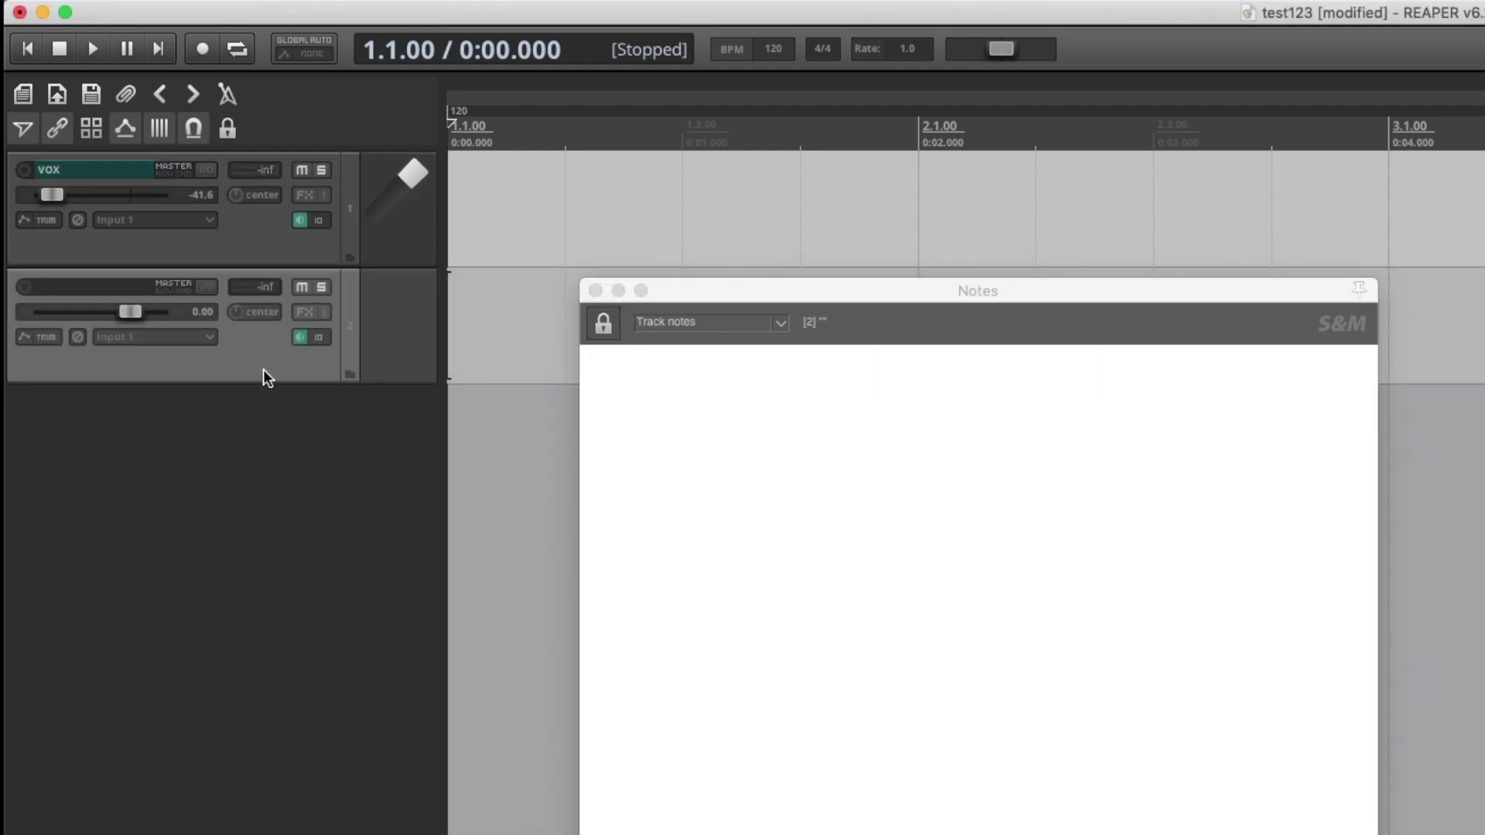
{"action": "left_click", "coordinate": [255, 223]}
{"action": "left_click", "coordinate": [604, 326]}
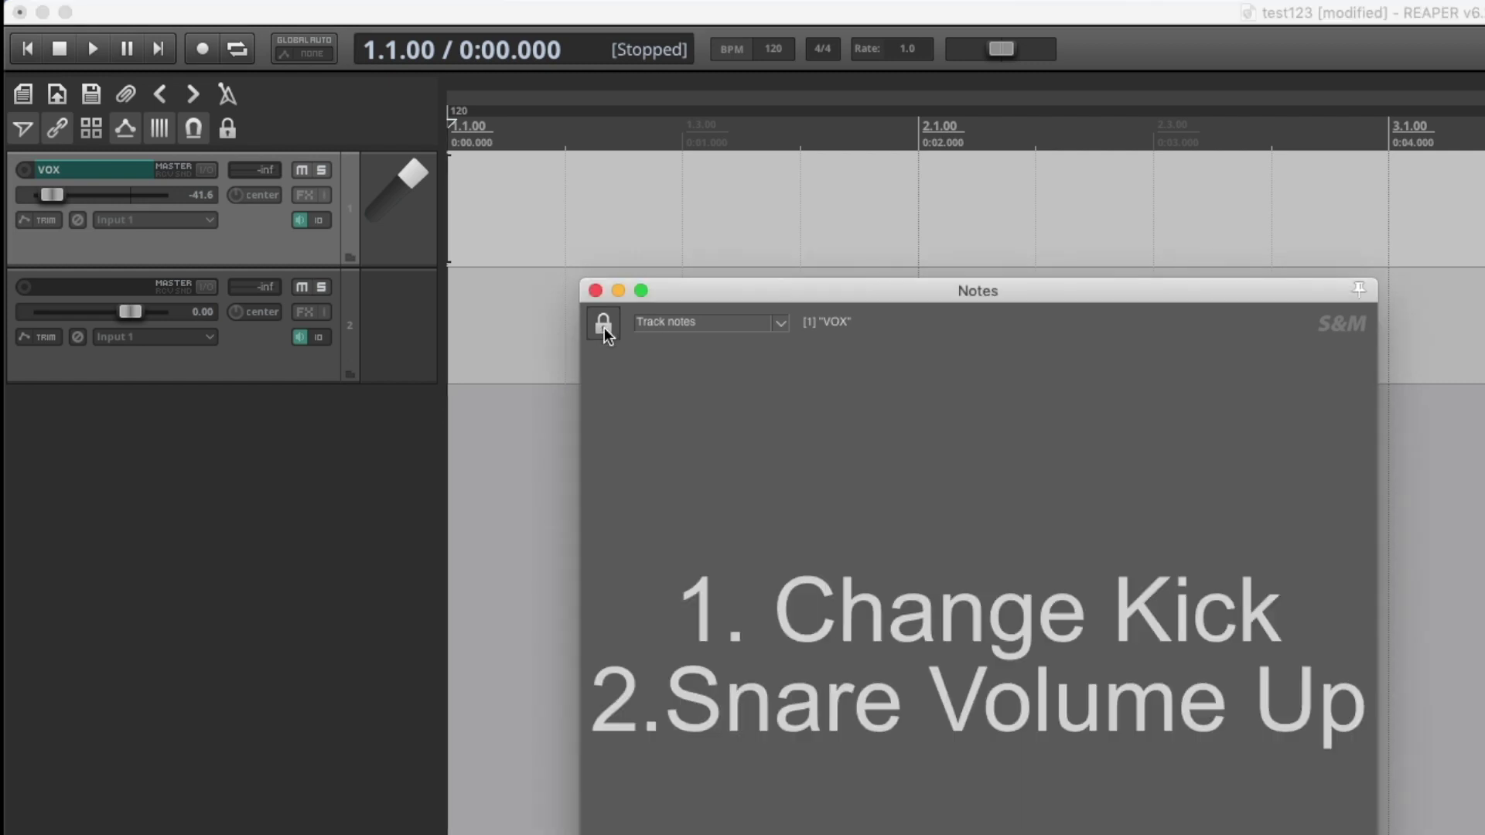
Select the second track and VOX in turn to compare their locked track notes.
{"action": "left_click", "coordinate": [239, 298]}
{"action": "left_click", "coordinate": [247, 248]}
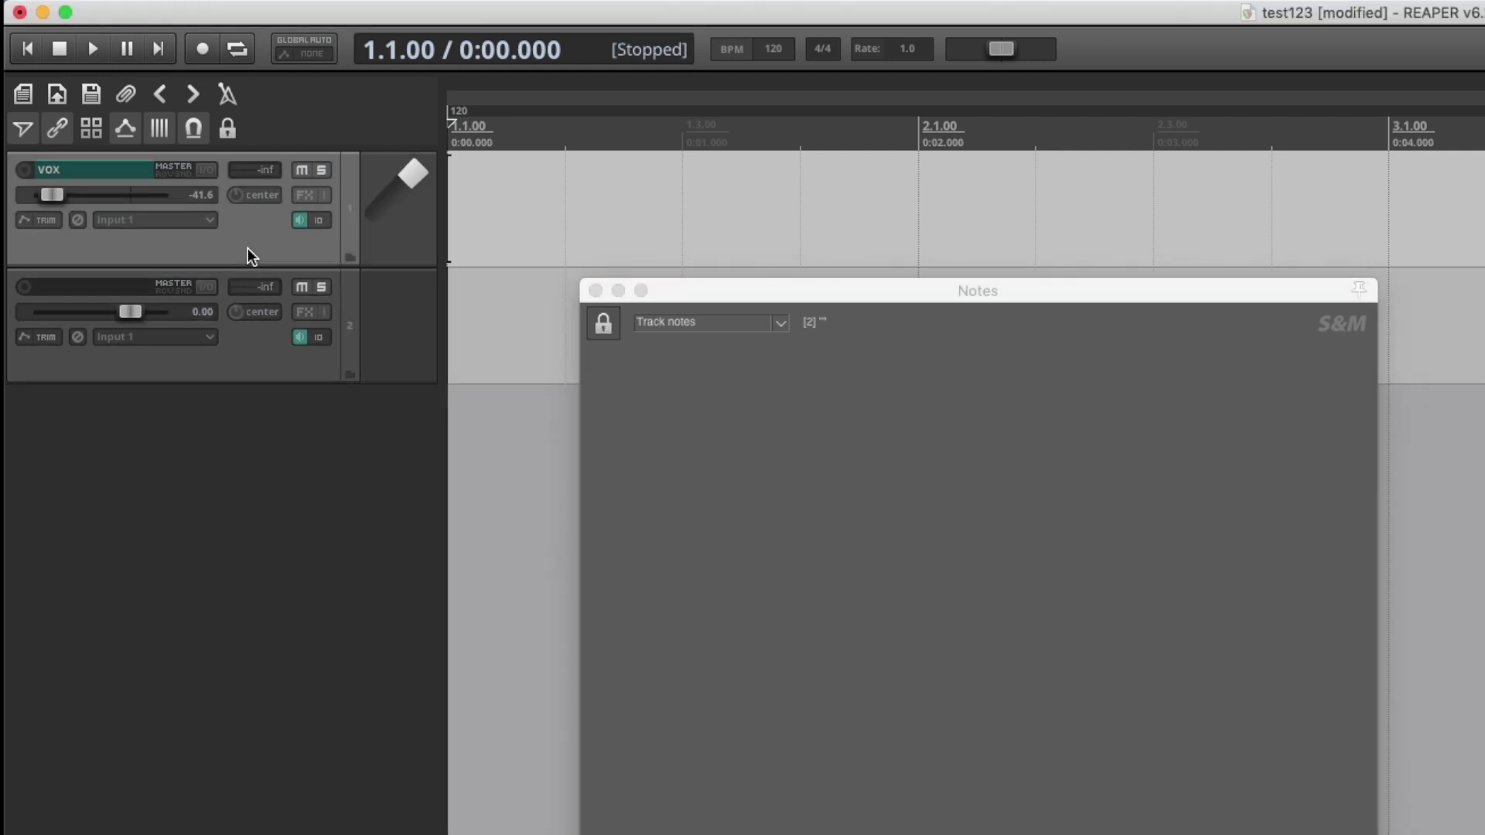
{"action": "left_click", "coordinate": [871, 624]}
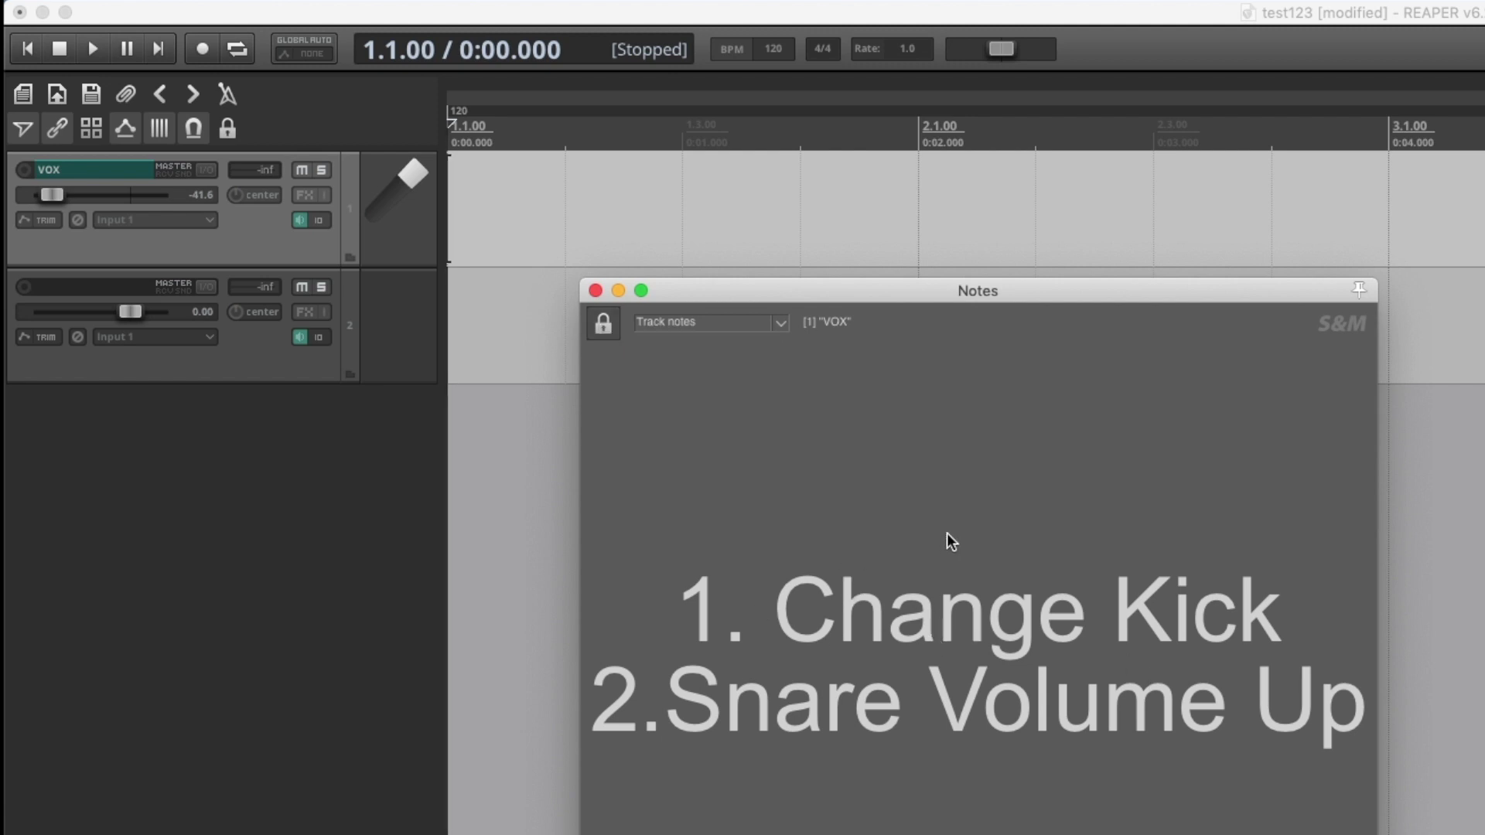
Switch the notes to Item notes and create a half-bar MIDI item at the start of the VOX track.
{"action": "left_click", "coordinate": [640, 327]}
{"action": "left_click", "coordinate": [694, 370]}
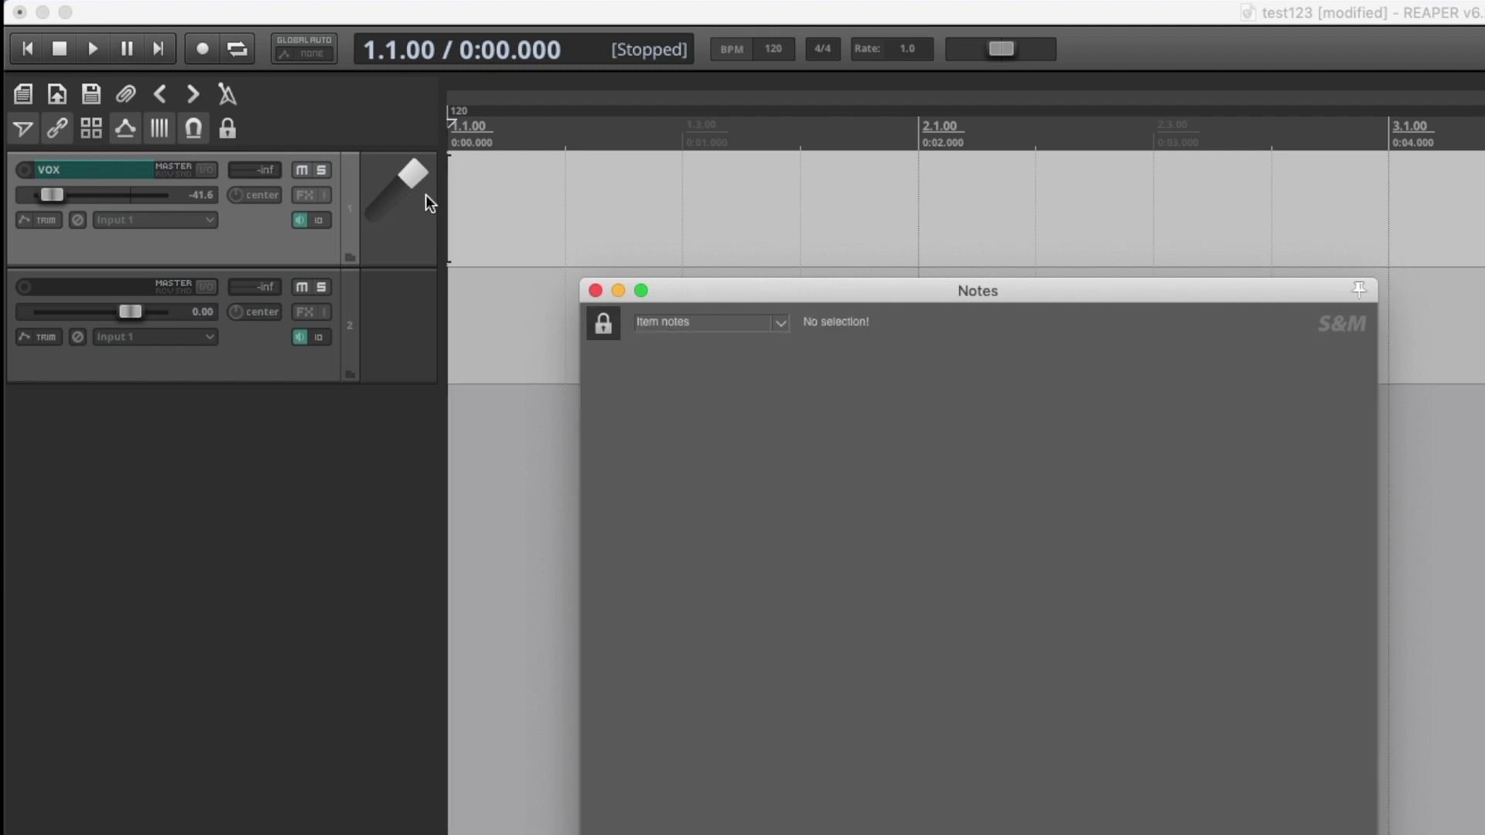
{"action": "mouse_move", "coordinate": [471, 205]}
{"action": "left_mouse_down"}
{"action": "mouse_move", "coordinate": [547, 183]}
{"action": "mouse_move", "coordinate": [681, 182]}
{"action": "left_mouse_up"}
{"action": "left_click", "coordinate": [568, 178]}
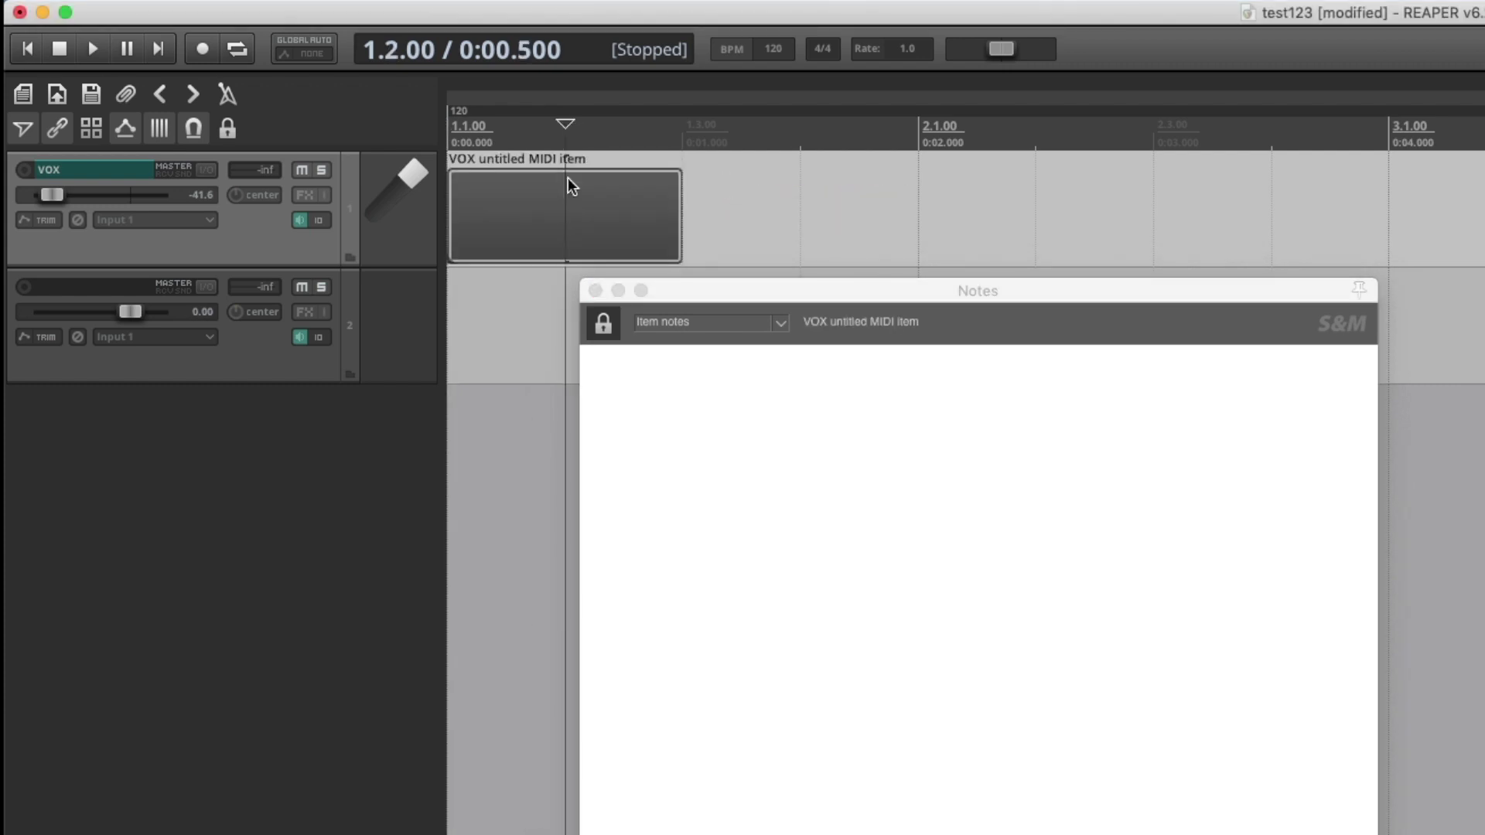
Write "ABC" as the MIDI item's note, lock it, and reselect the item to check the note.
{"action": "left_click", "coordinate": [716, 391]}
{"action": "type", "text": "ABC"}
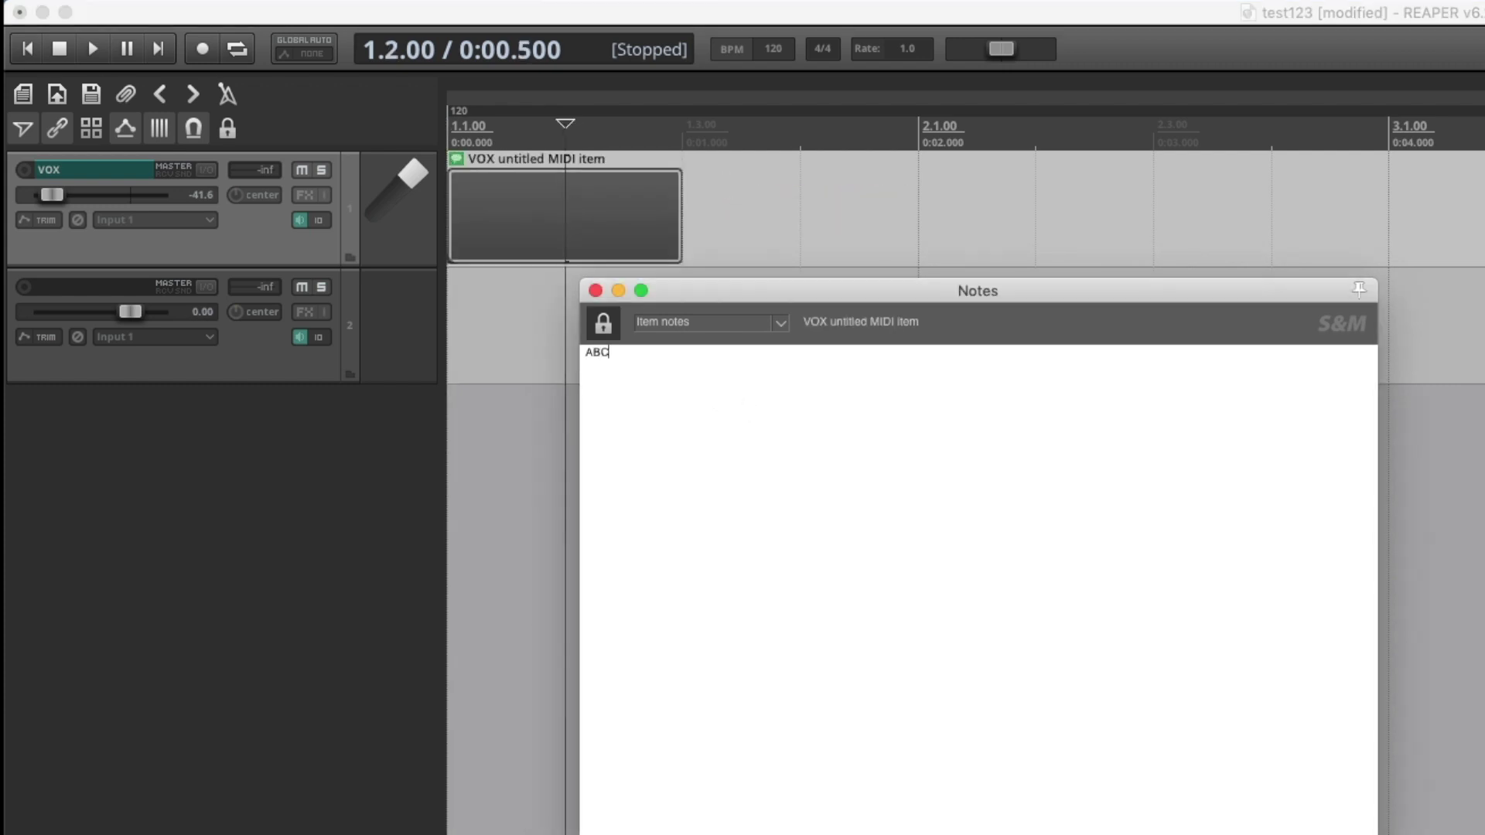
{"action": "left_click", "coordinate": [604, 323]}
{"action": "left_click", "coordinate": [803, 193]}
{"action": "left_click", "coordinate": [516, 219]}
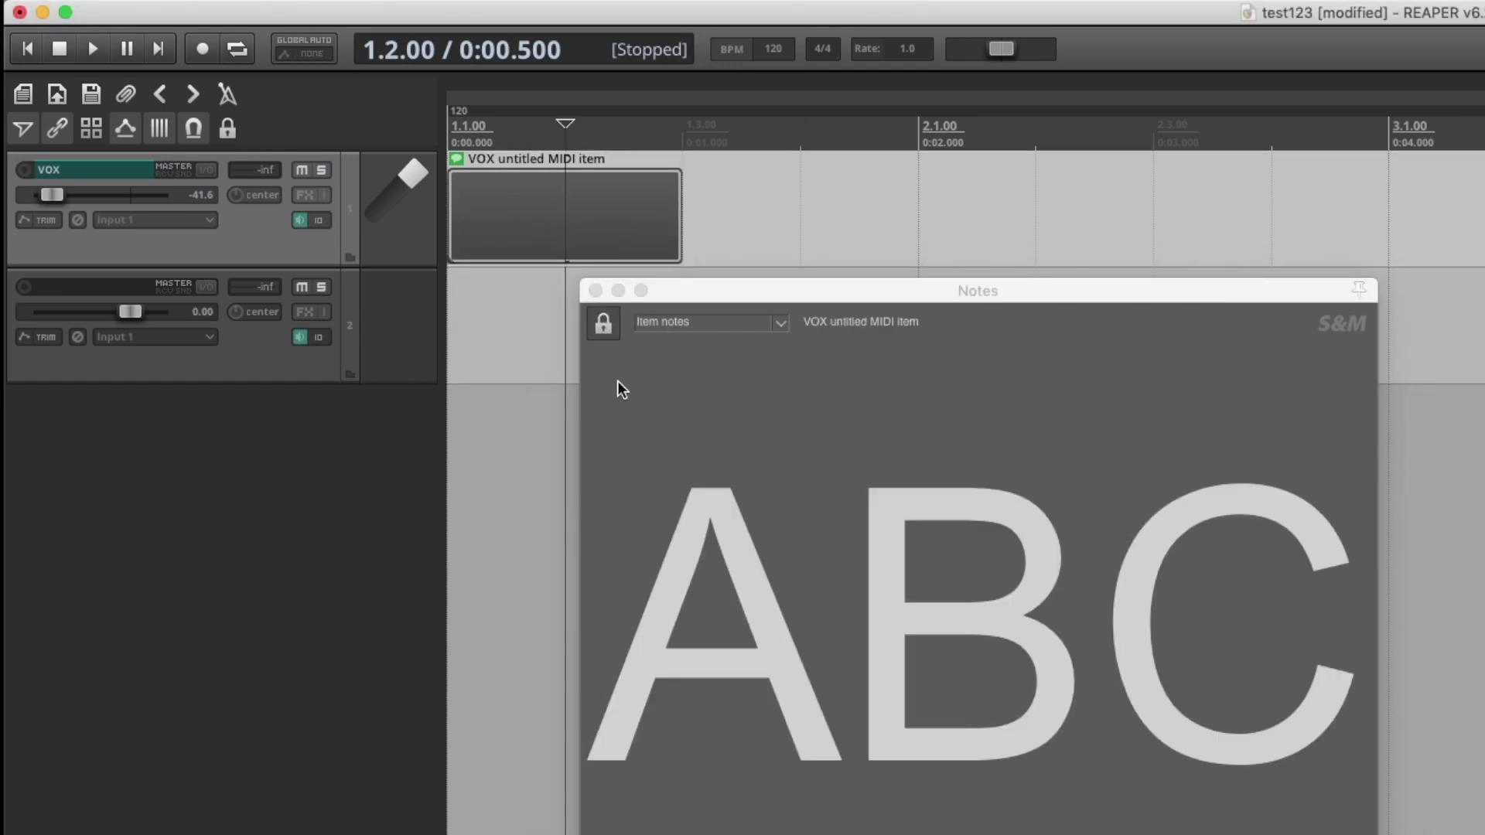
Switch to Project notes, write "1234", lock the text, and close the Notes window.
{"action": "left_click", "coordinate": [717, 323]}
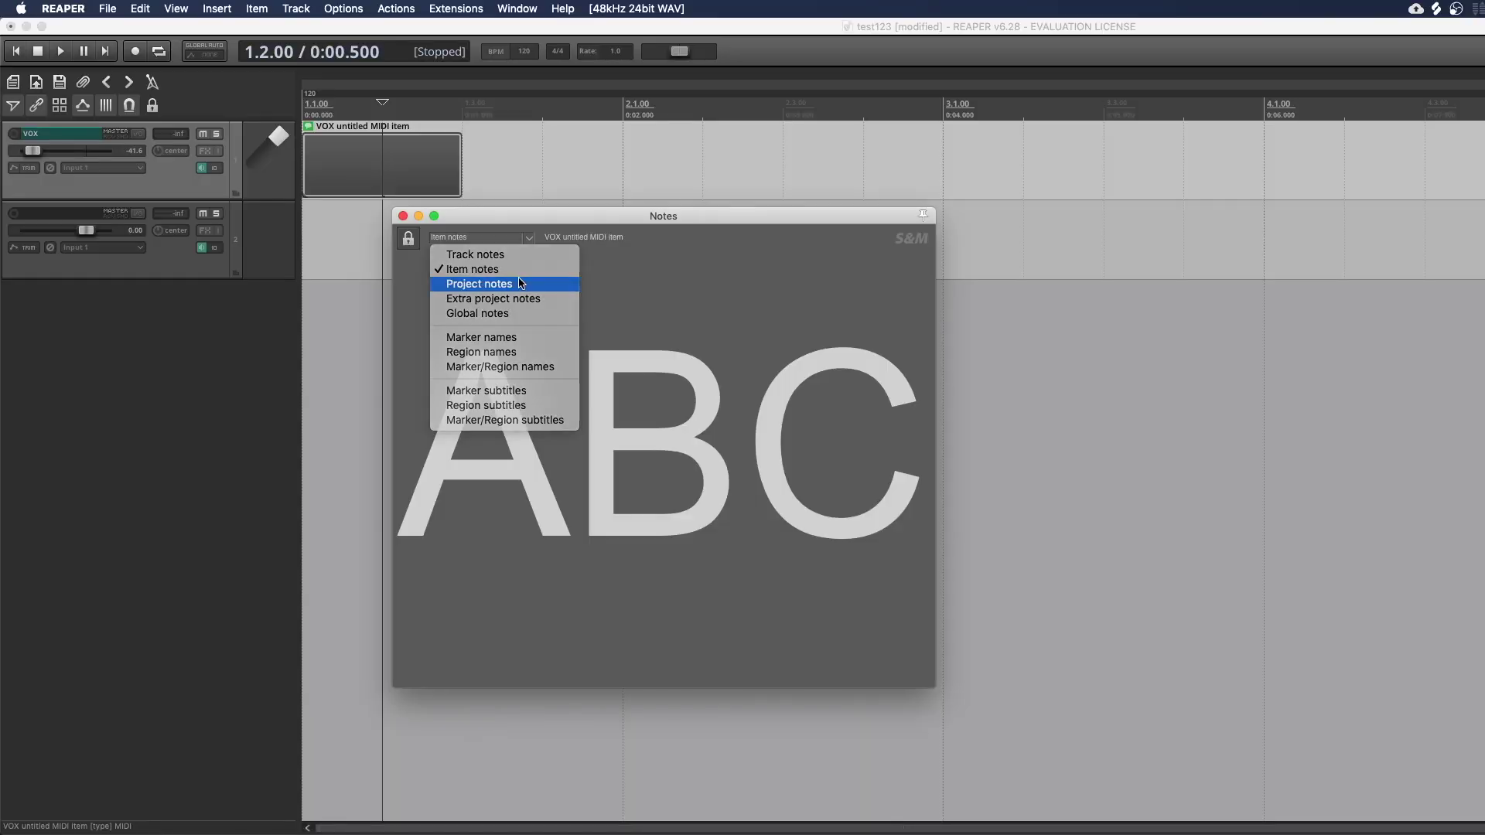
{"action": "left_click", "coordinate": [736, 384]}
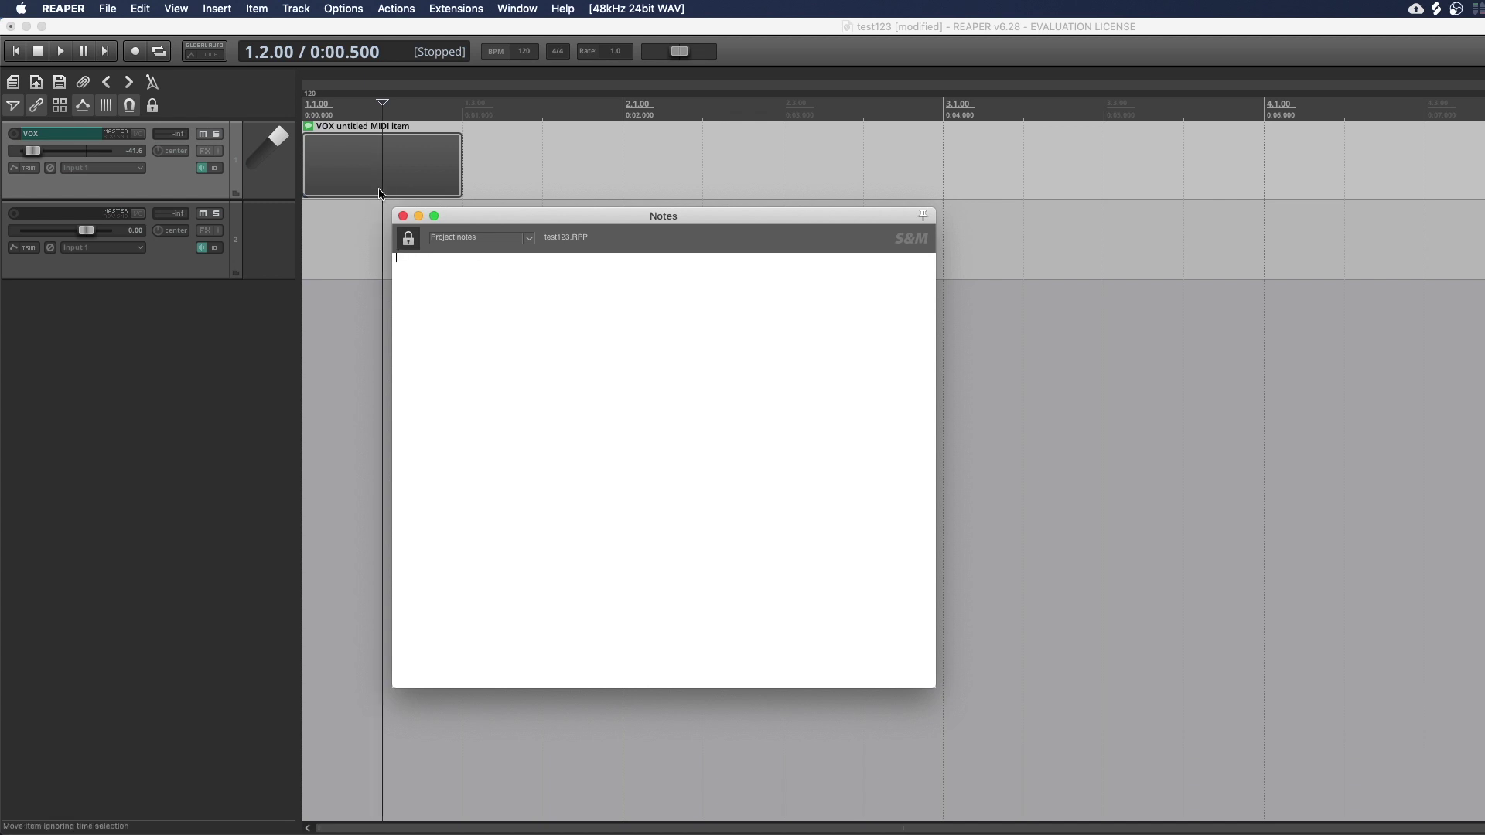
{"action": "type", "text": "1234"}
{"action": "left_click", "coordinate": [407, 241]}
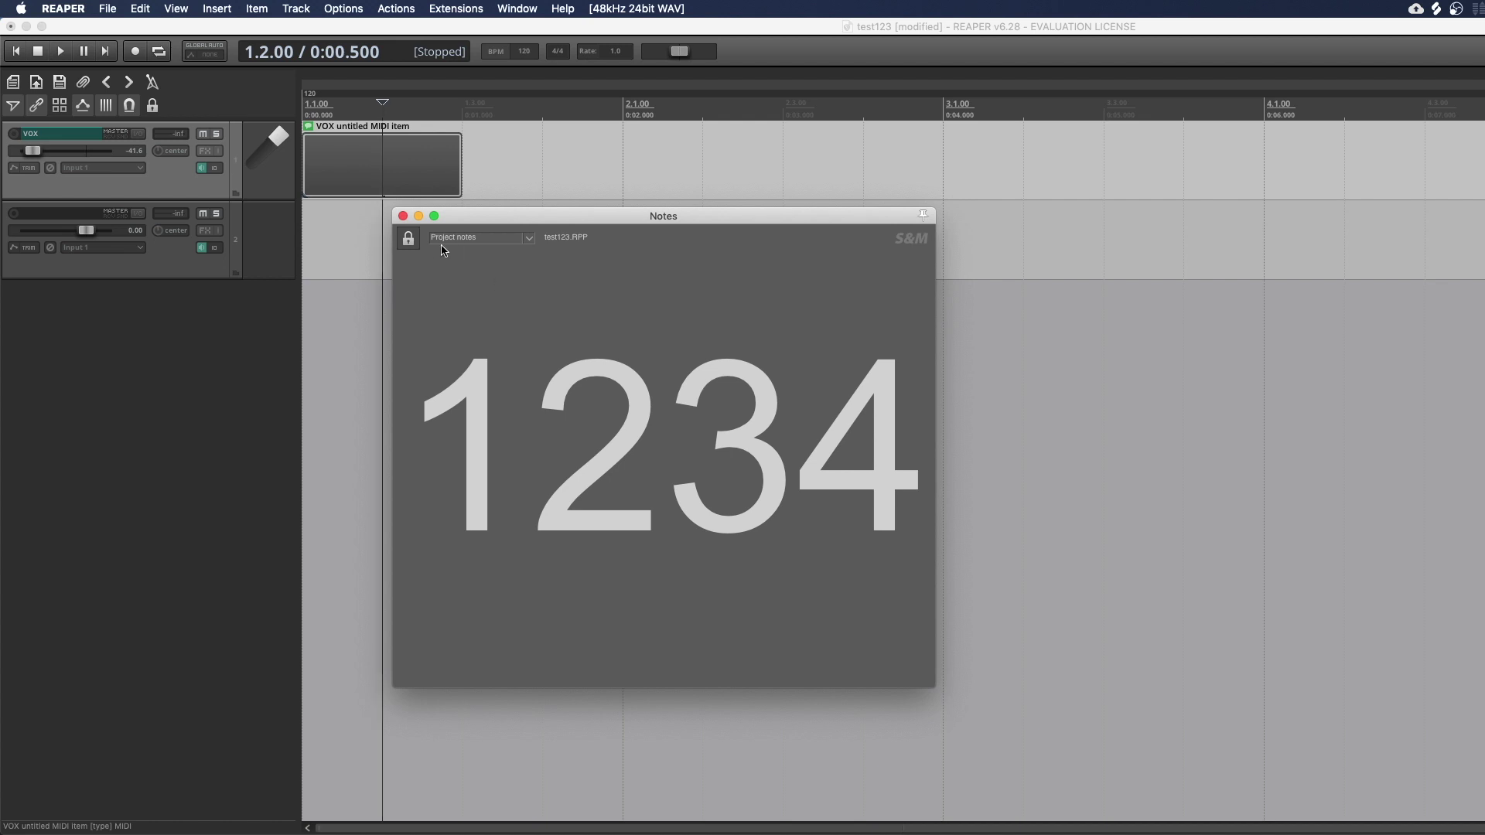
{"action": "left_click", "coordinate": [403, 217]}
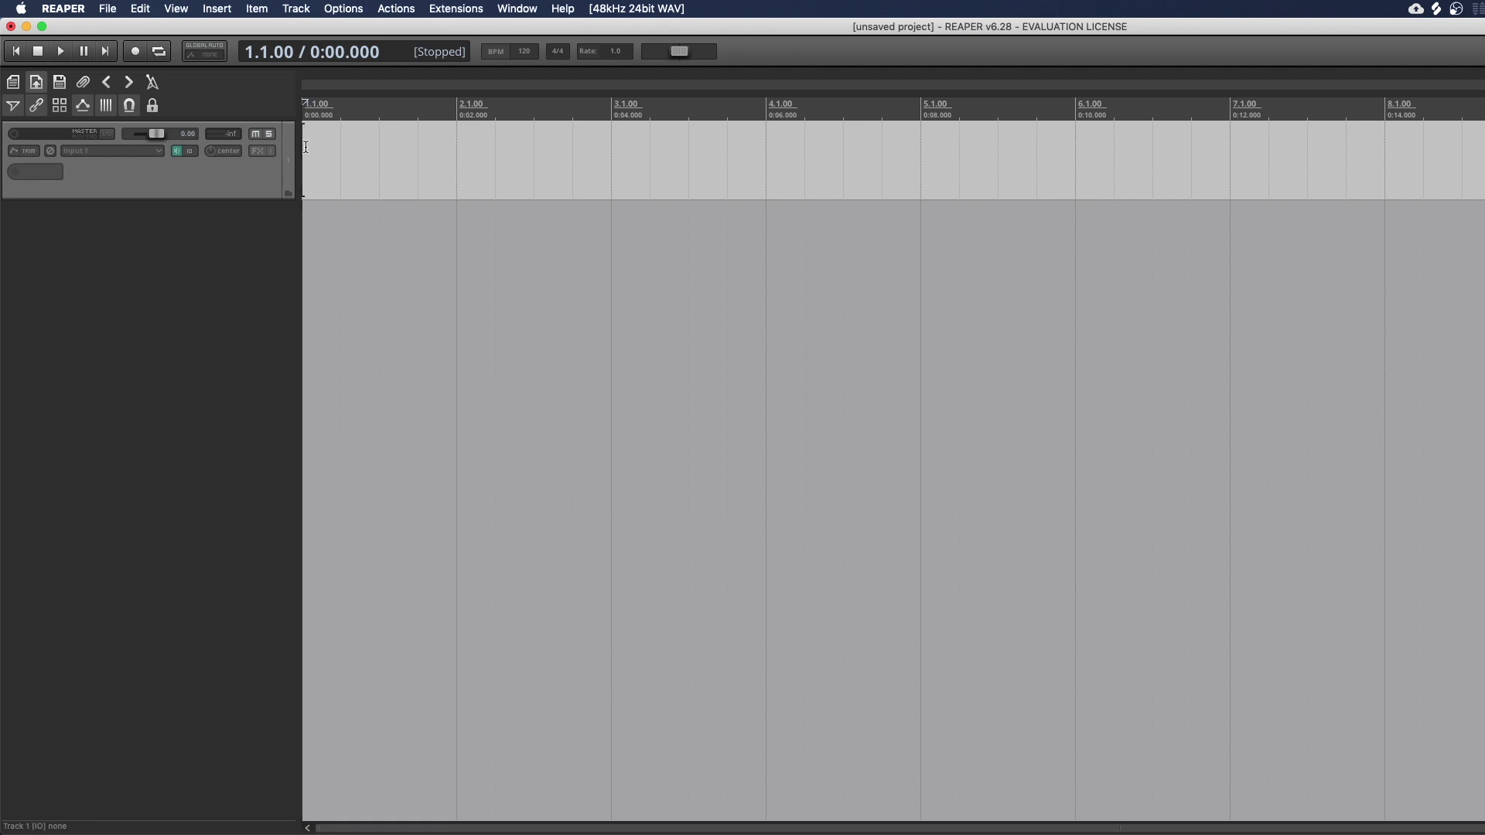
Open ReaConsole over the middle of the arrange area and add two more tracks below the first one.
{"action": "key", "text": "c"}
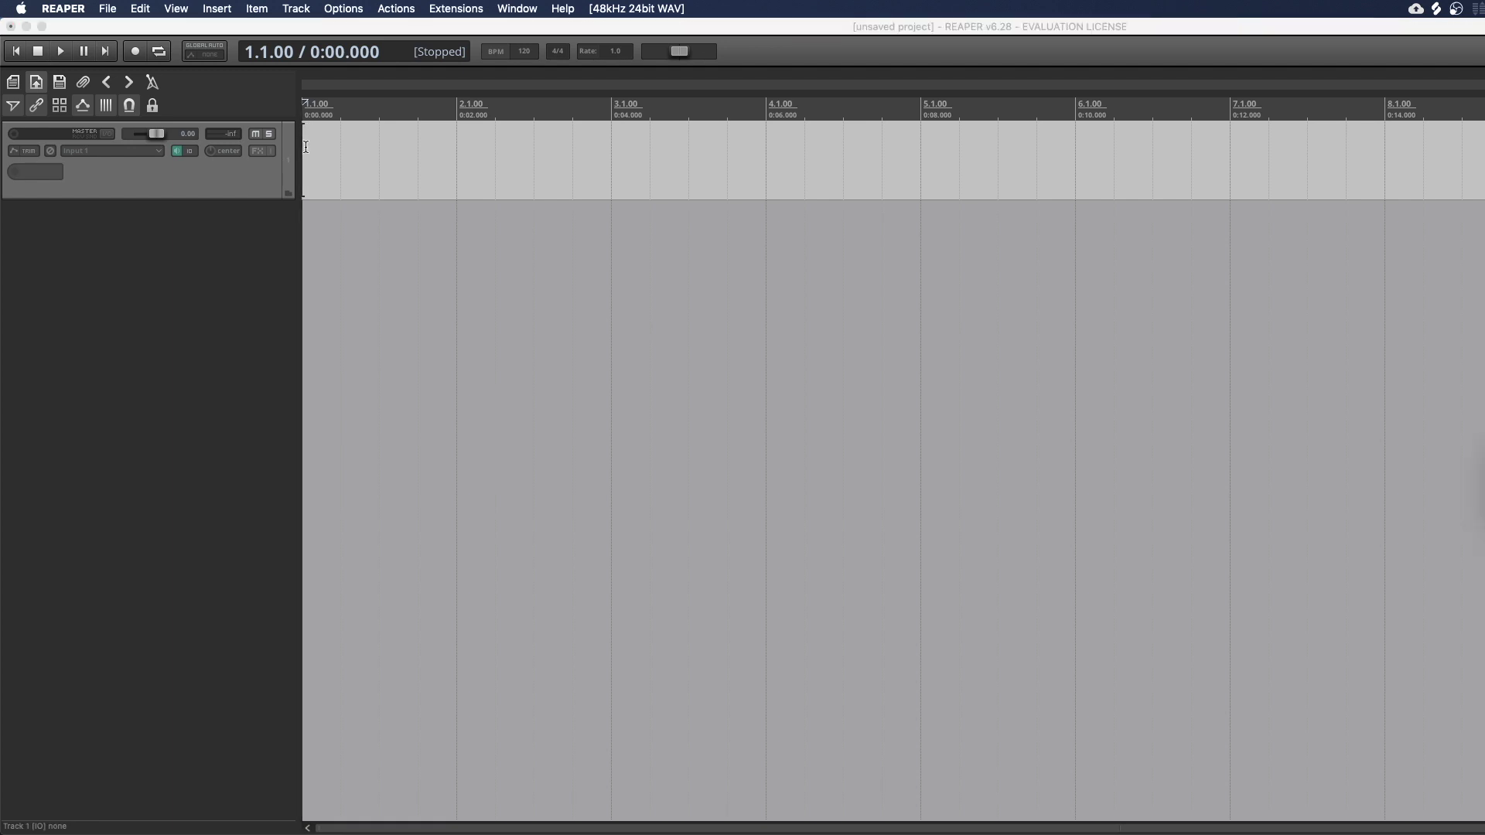
{"action": "left_click_drag", "start_coordinate": [1484, 452], "coordinate": [674, 441]}
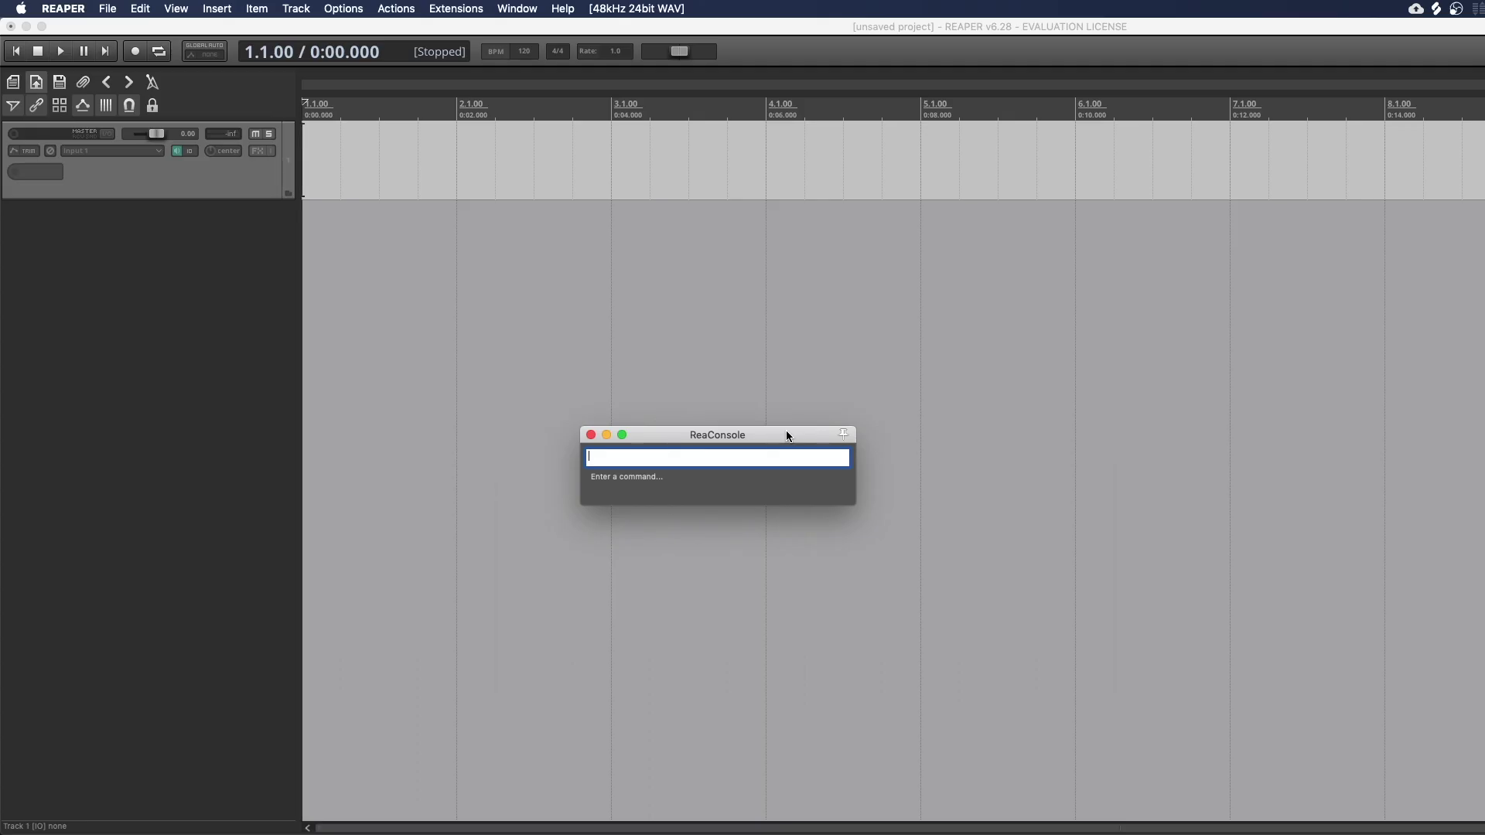
{"action": "double_click", "coordinate": [146, 317]}
{"action": "right_click", "coordinate": [146, 317]}
{"action": "left_click", "coordinate": [210, 329]}
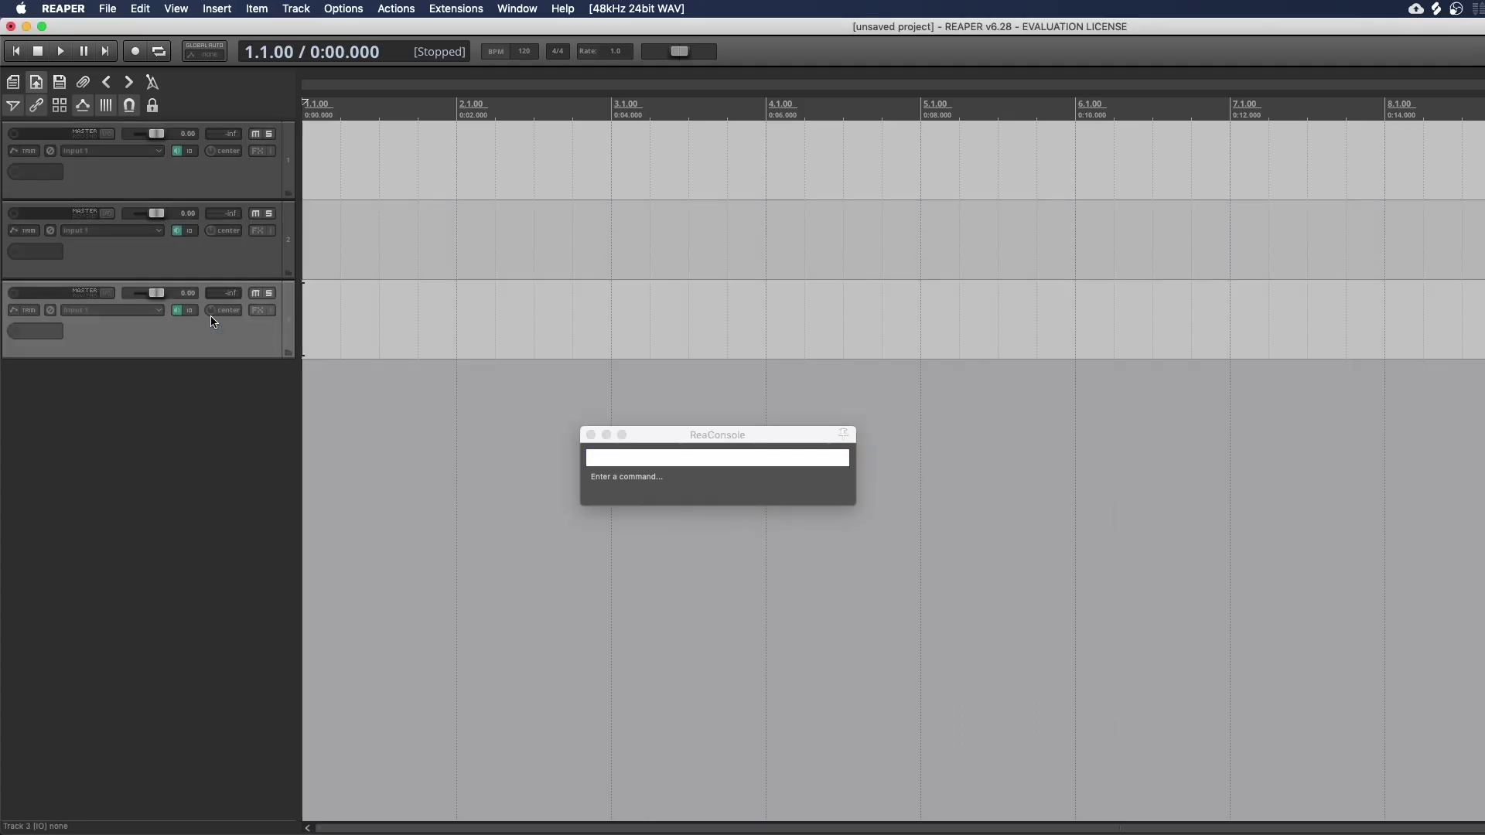
Select the first track, and run the ReaConsole command S3 to select only track 3.
{"action": "left_click", "coordinate": [206, 183]}
{"action": "left_click", "coordinate": [645, 454]}
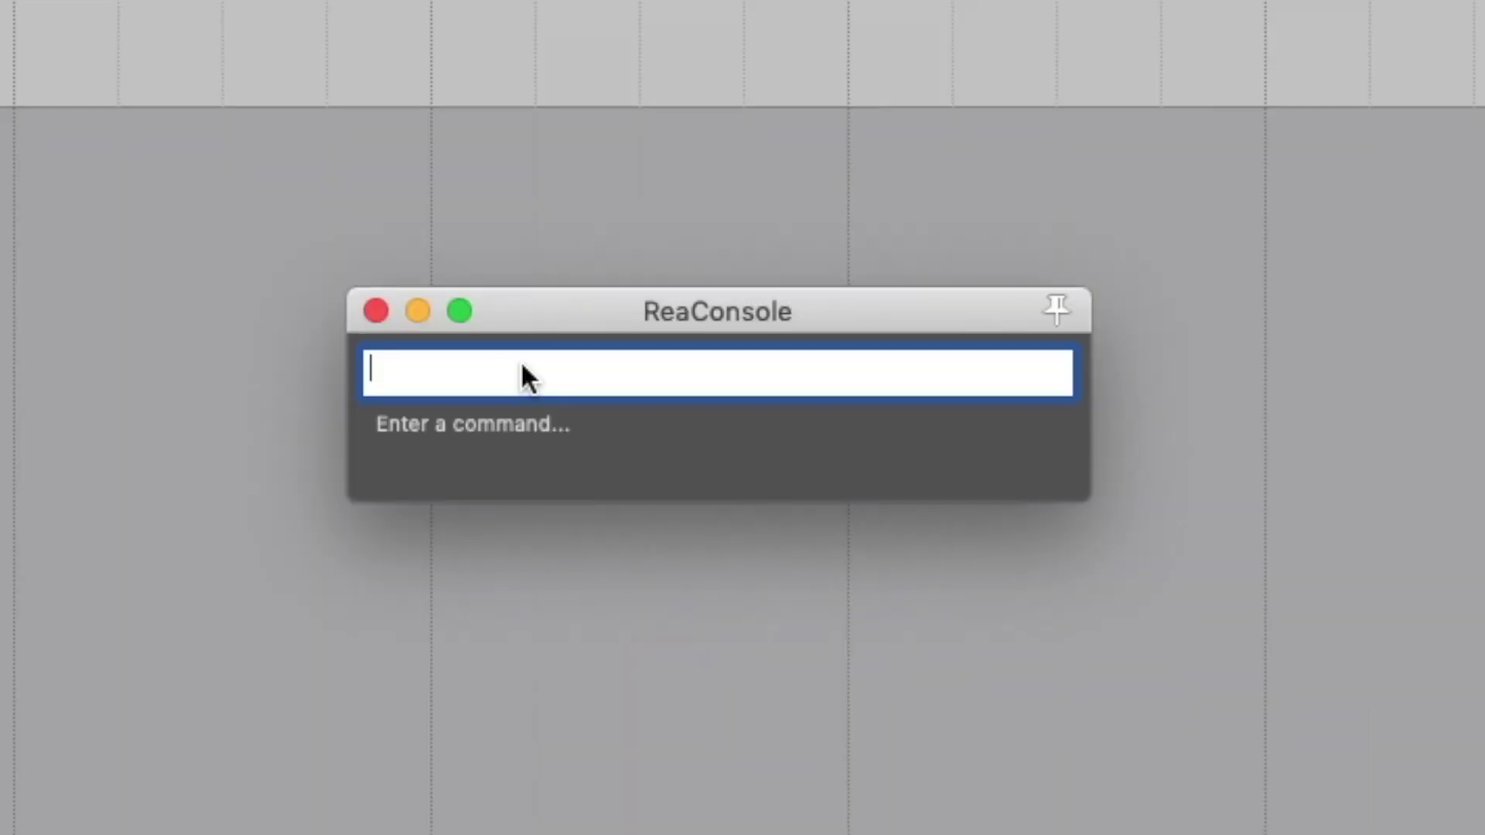
{"action": "type", "text": "S3"}
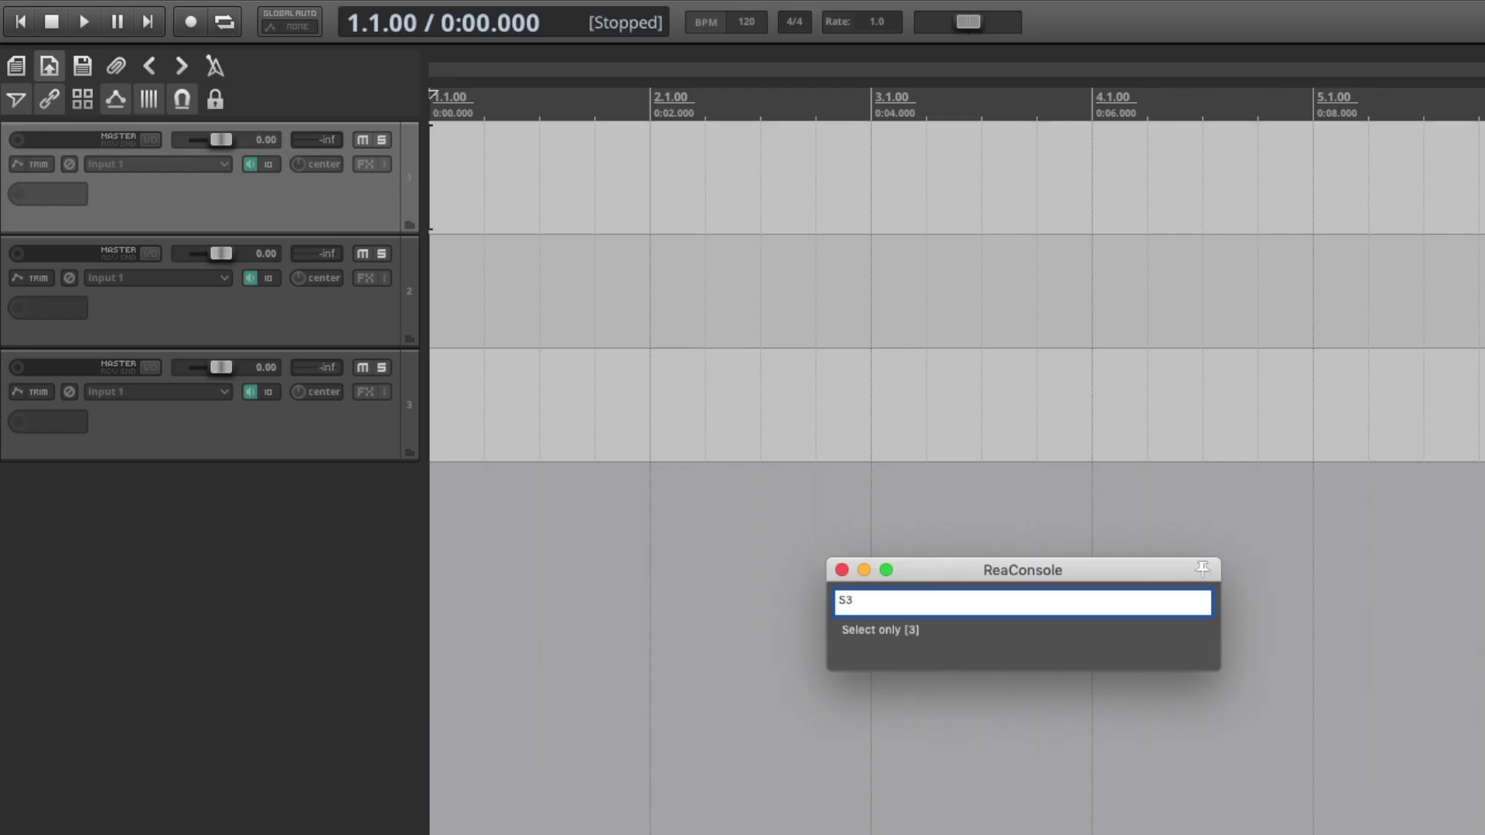
{"action": "key", "text": "Return"}
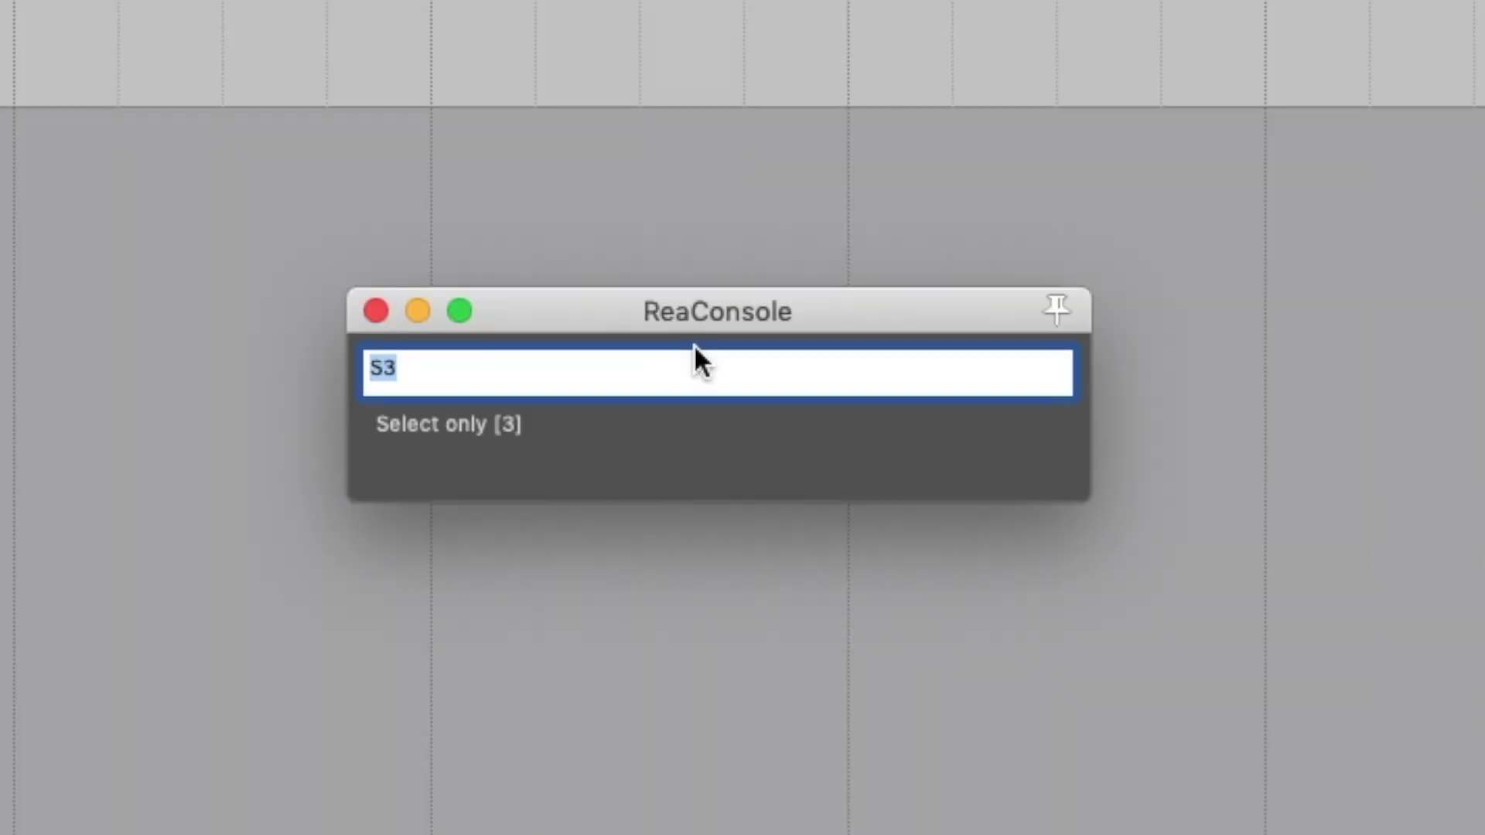
Run the ReaConsole command SB to select only track B.
{"action": "left_click", "coordinate": [1009, 598]}
{"action": "key", "text": "BackSpace"}
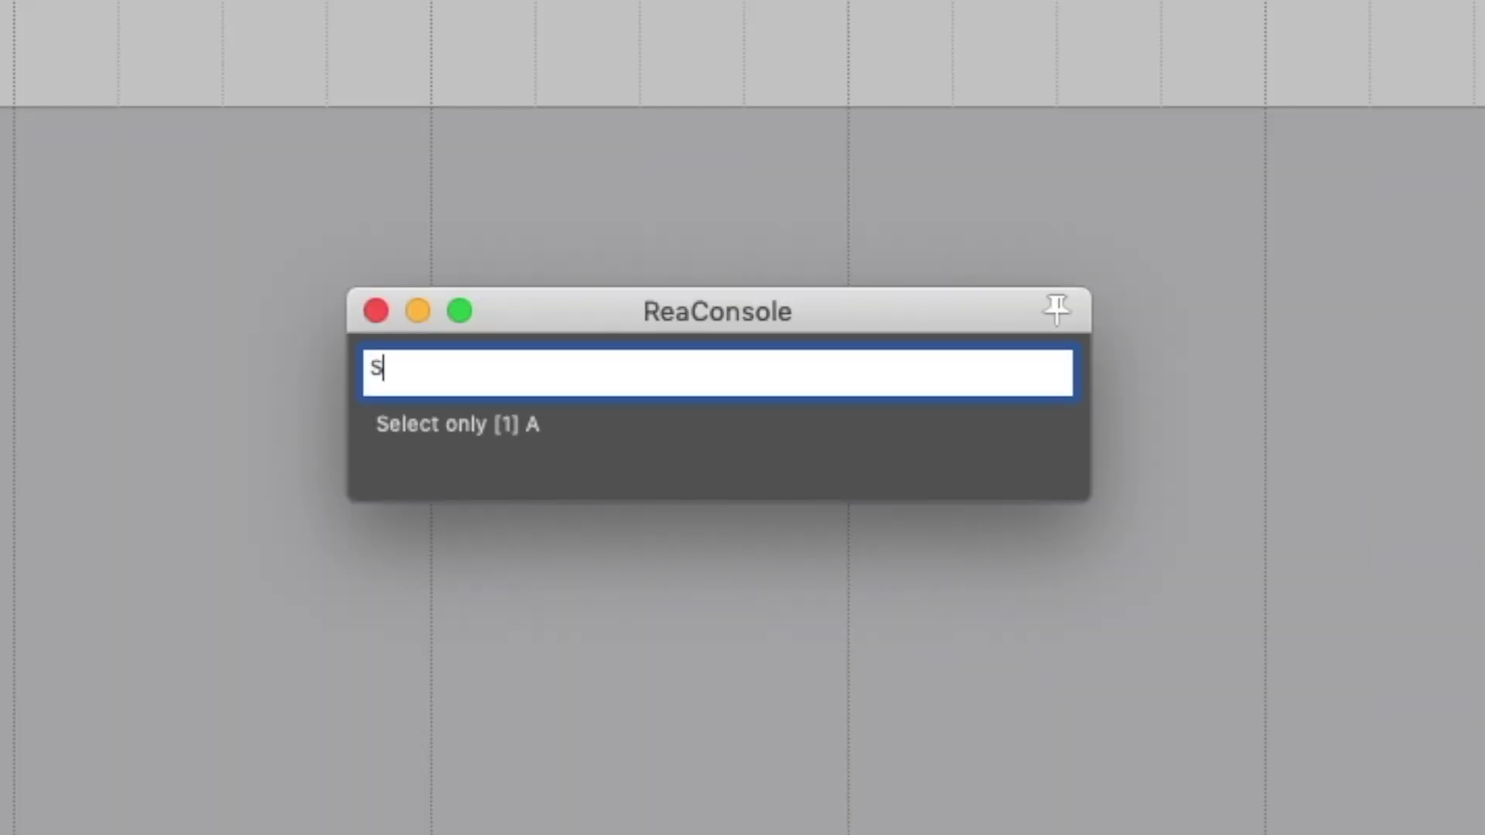
{"action": "type", "text": "B"}
{"action": "key", "text": "Return"}
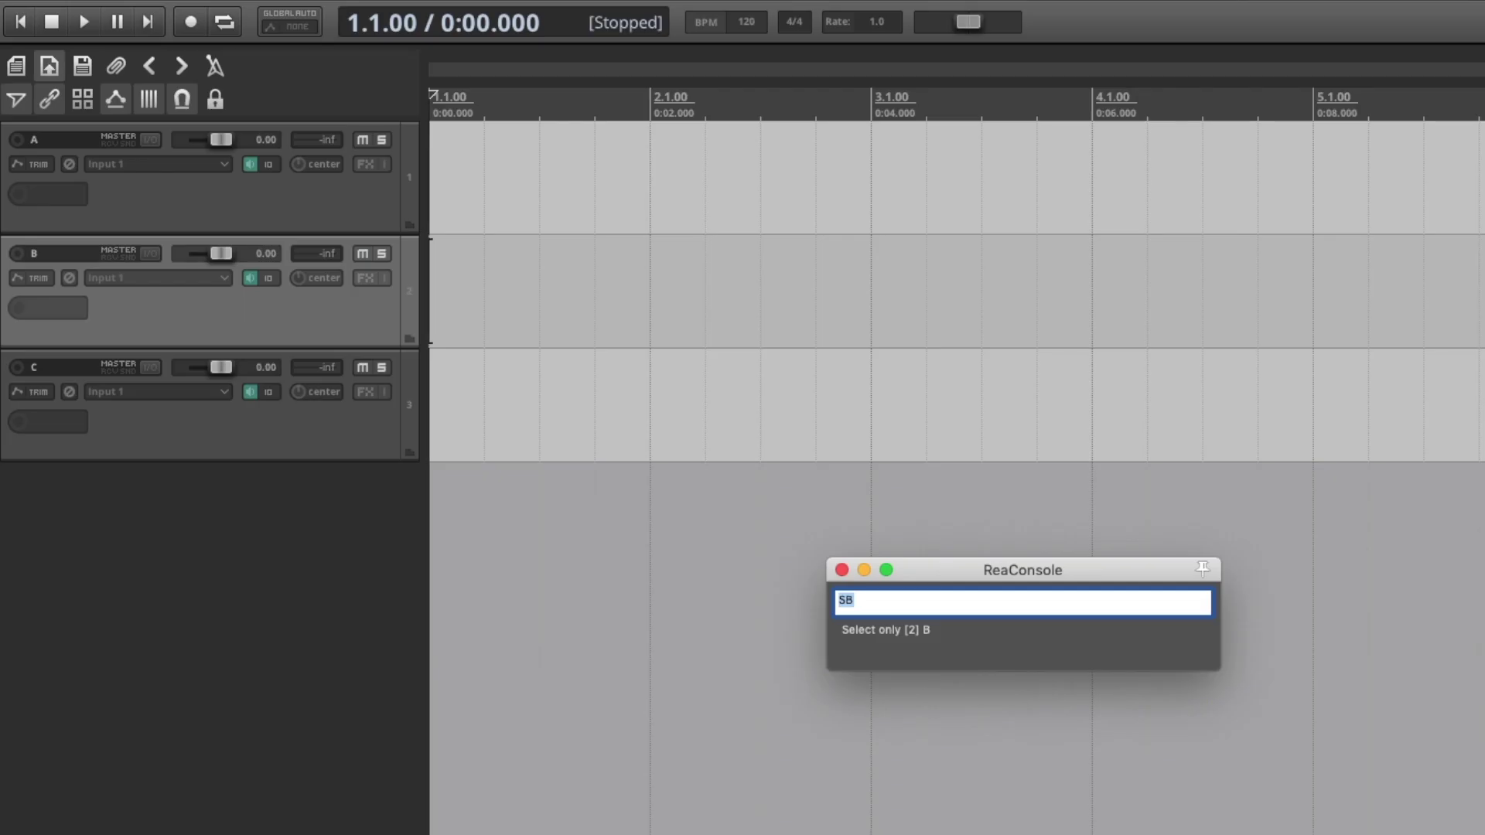
Run the ReaConsole command sB to toggle track B's selection, and reselect only that track with SB.
{"action": "type", "text": "S"}
{"action": "key", "text": "BackSpace"}
{"action": "type", "text": "s"}
{"action": "type", "text": "B"}
{"action": "key", "text": "Return"}
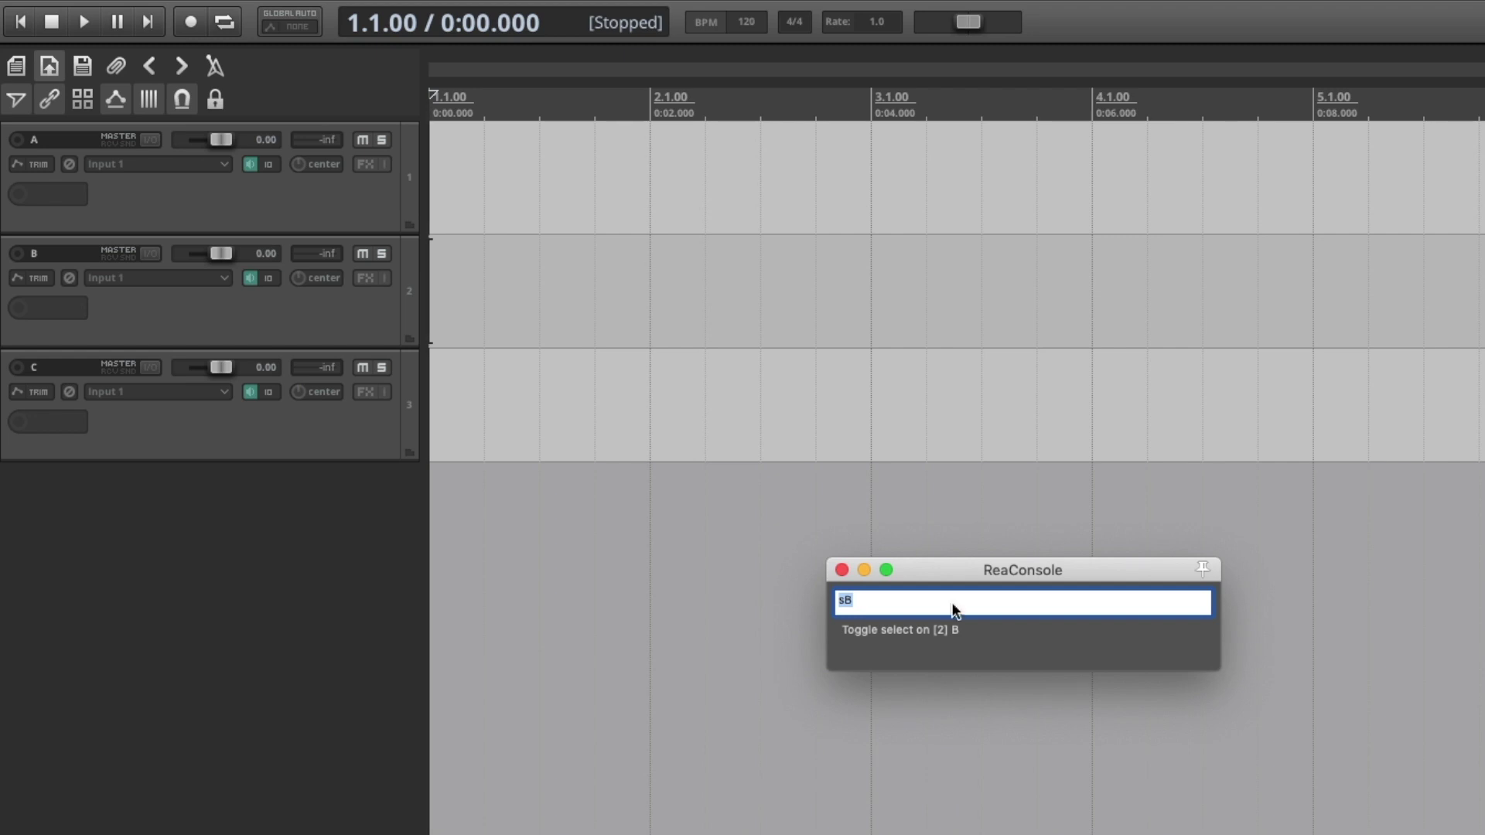
{"action": "type", "text": "SB"}
{"action": "key", "text": "Return"}
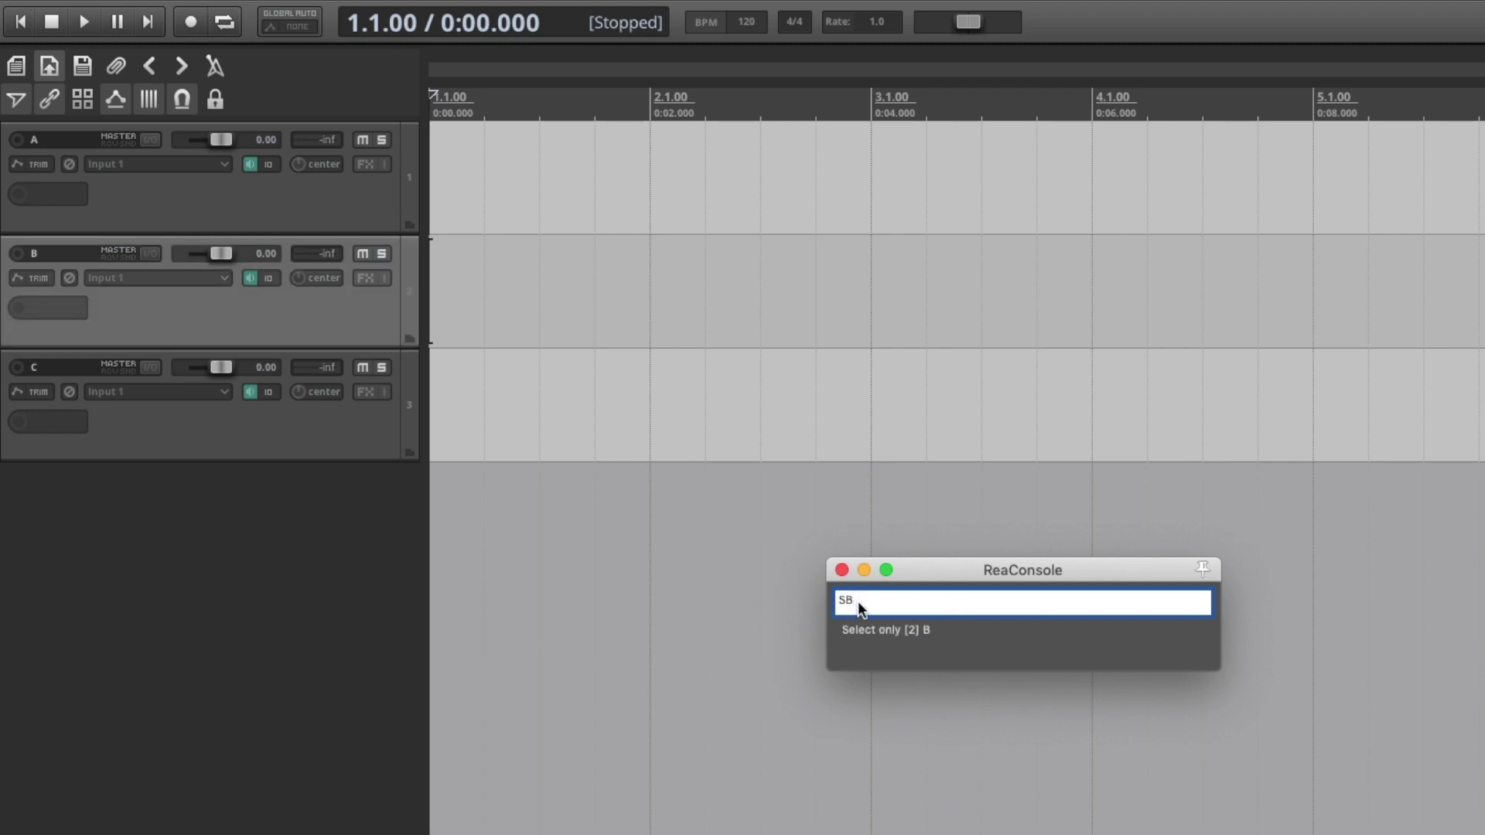
Run the ReaConsole command "A b" to record-arm only track B.
{"action": "key", "text": "BackSpace"}
{"action": "key", "text": "BackSpace"}
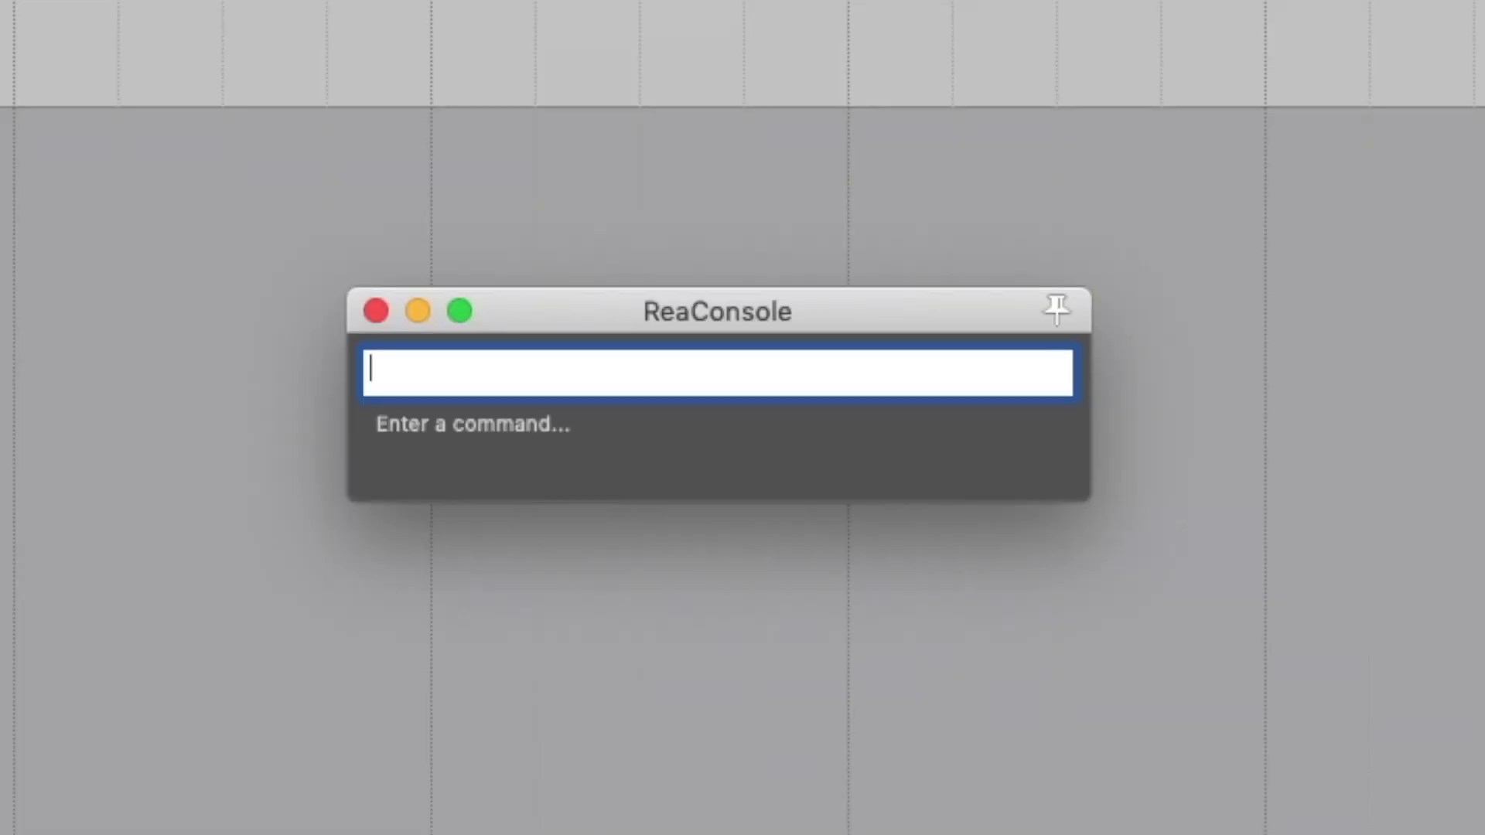
{"action": "type", "text": "A"}
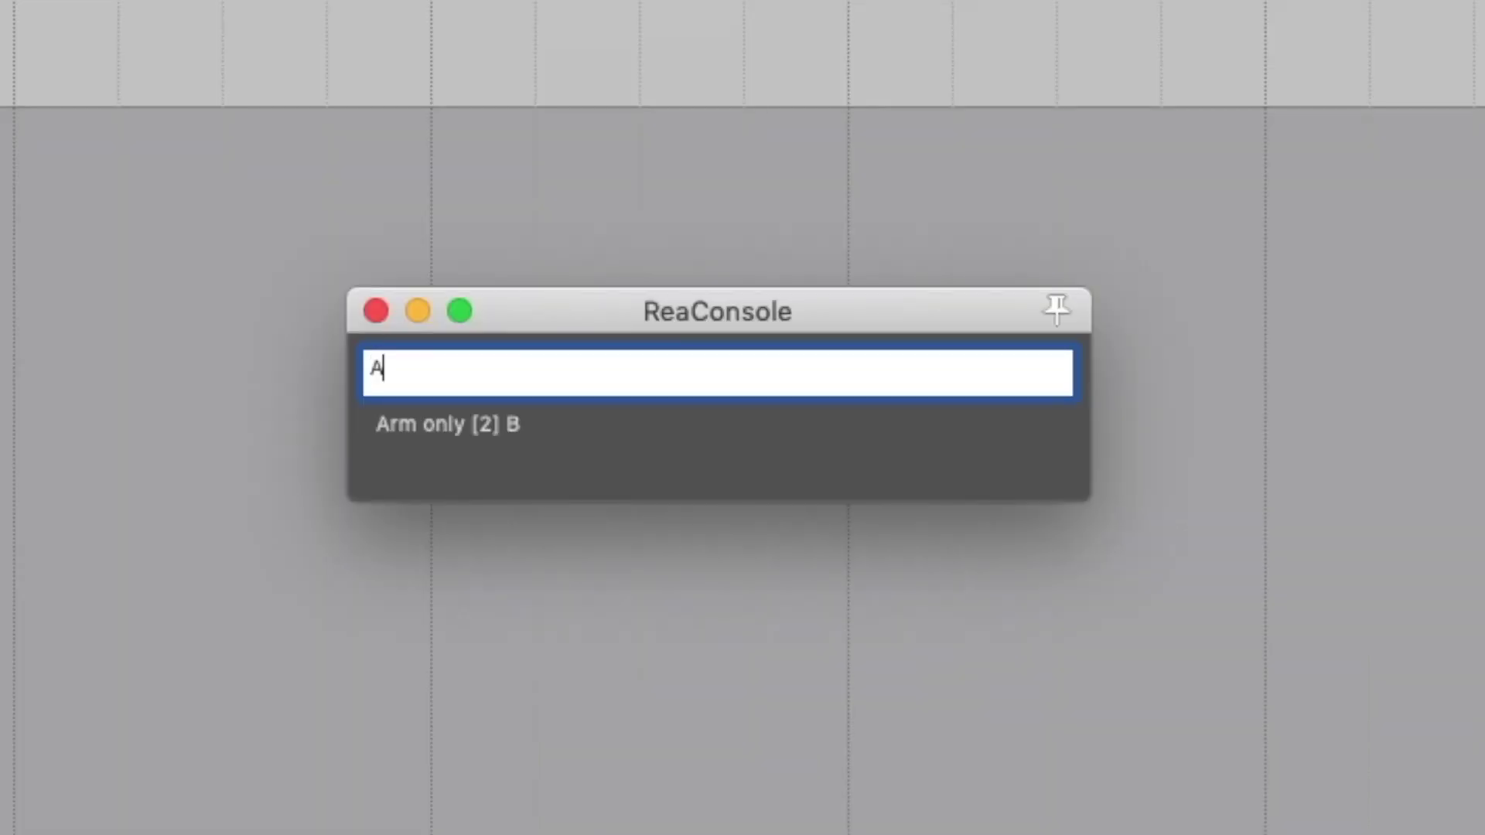
{"action": "type", "text": " b"}
{"action": "key", "text": "Return"}
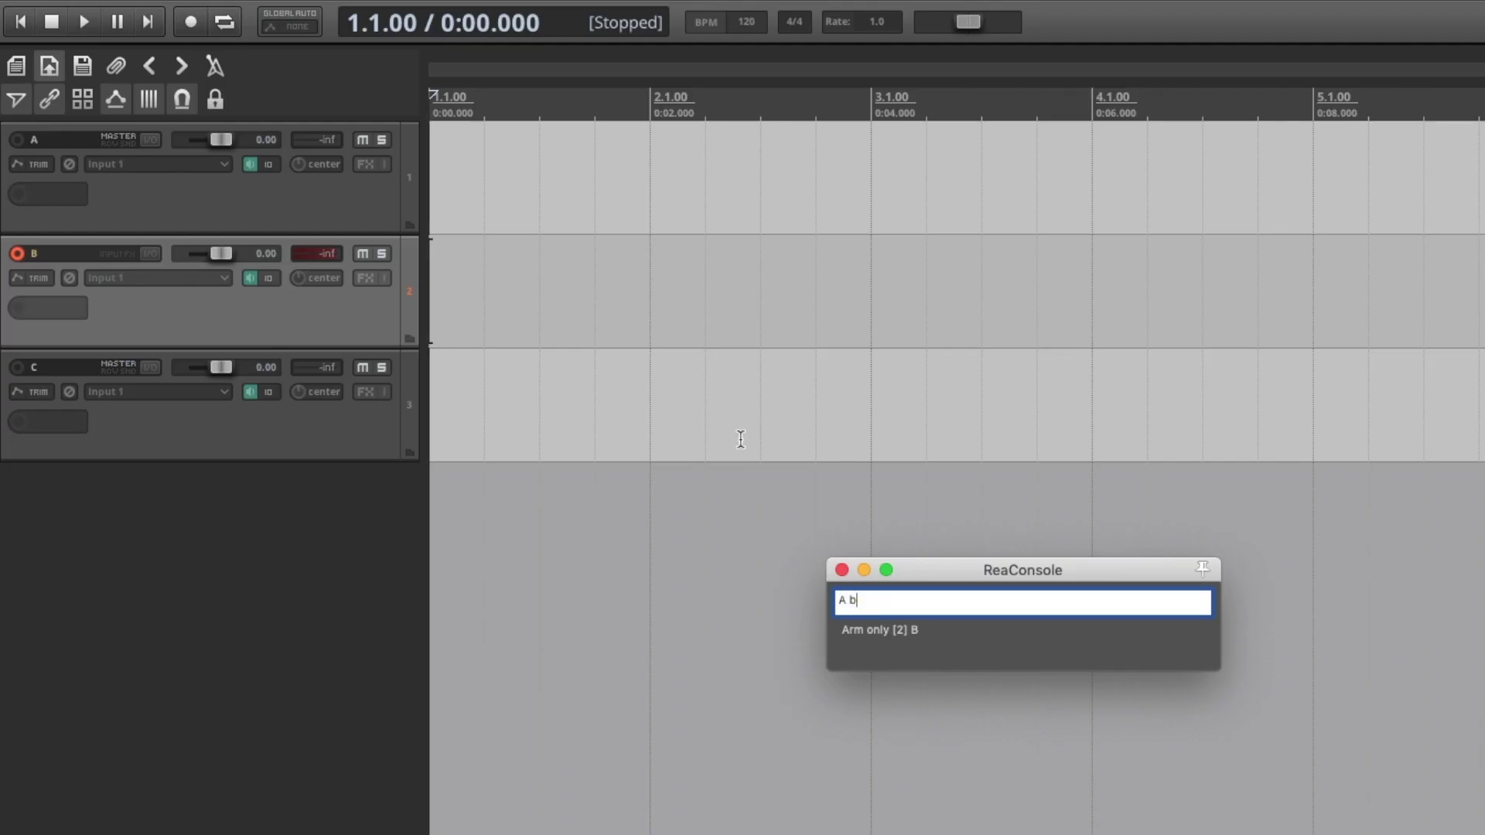
Rename the three tracks as GTR, Bass and Drums in order.
{"action": "double_click", "coordinate": [51, 140]}
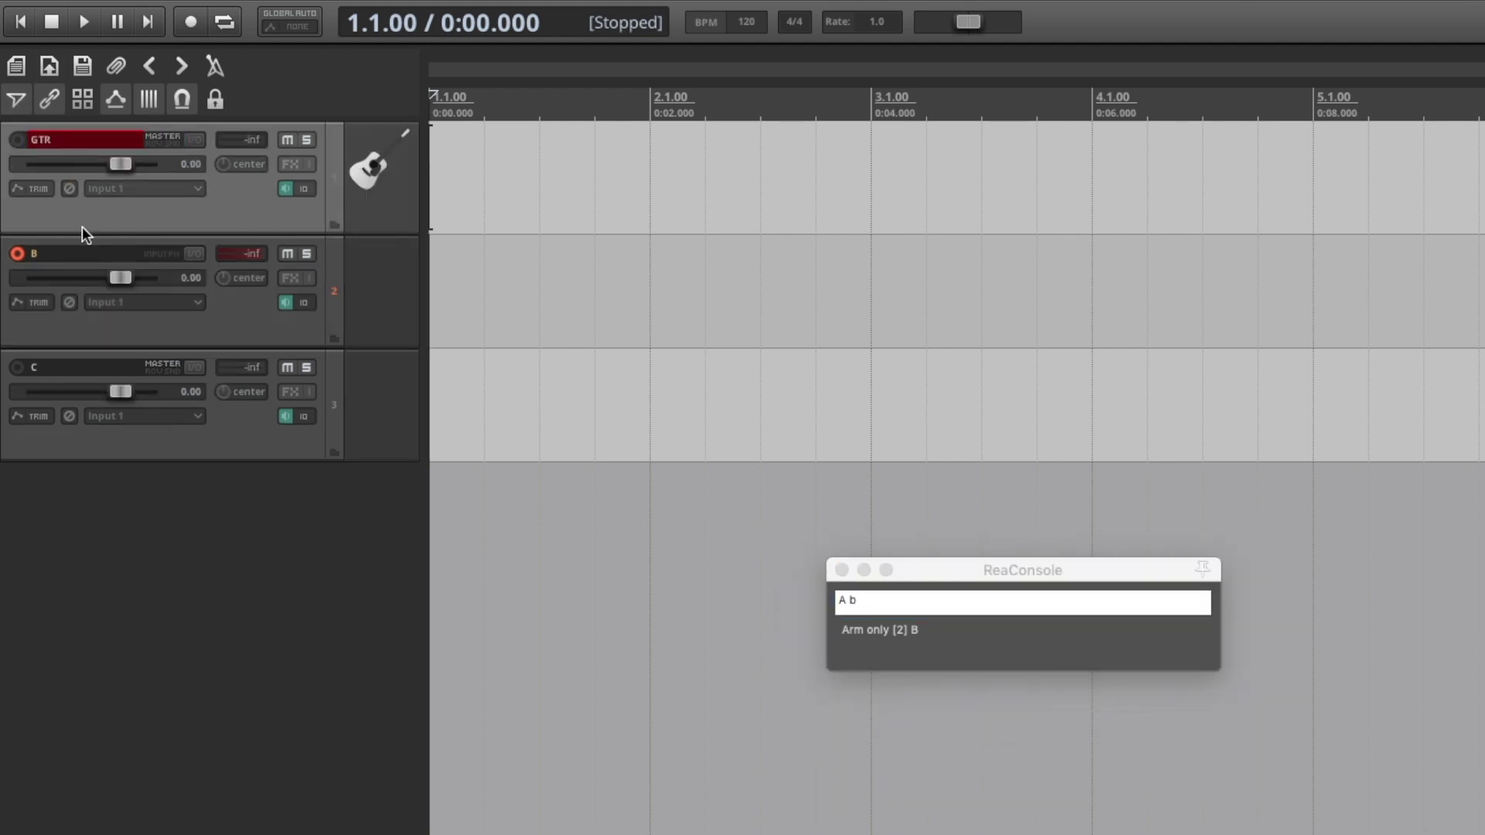
{"action": "double_click", "coordinate": [77, 254]}
{"action": "type", "text": "Bass"}
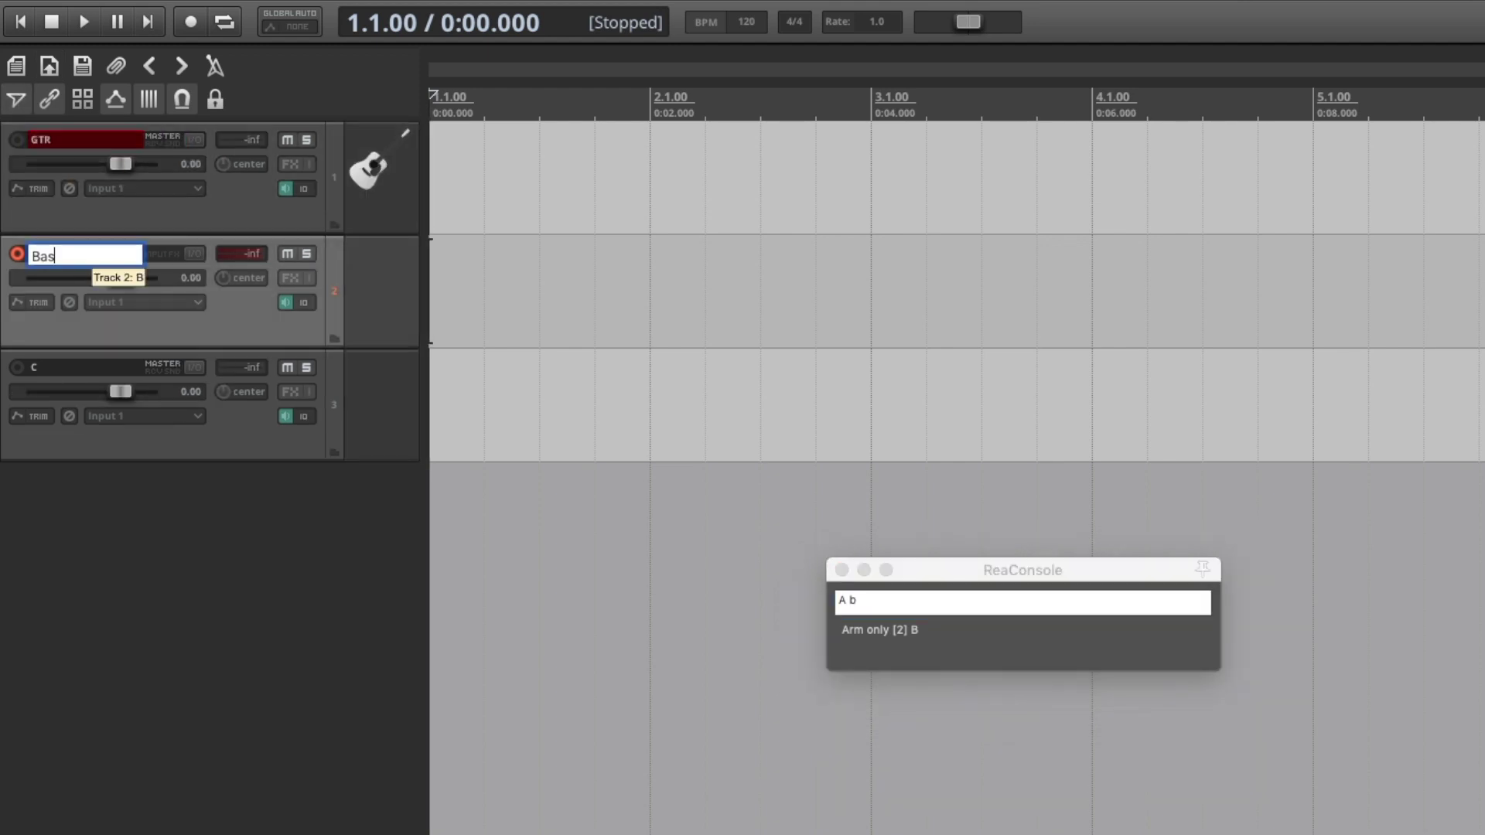
{"action": "key", "text": "Return"}
{"action": "double_click", "coordinate": [78, 367]}
{"action": "type", "text": "Drums"}
{"action": "key", "text": "Return"}
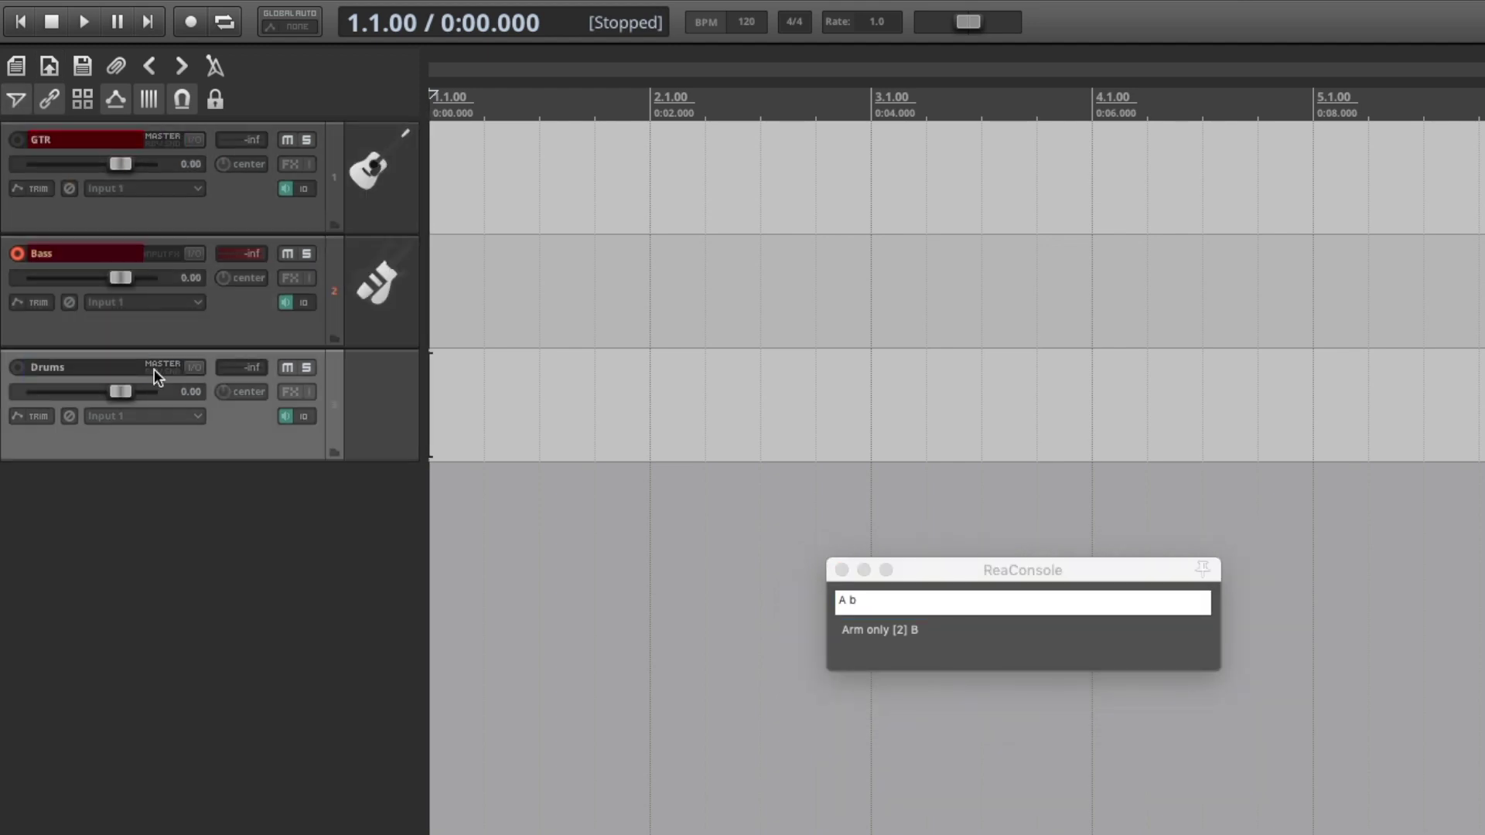
Select the Bass track and run the ReaConsole command "A bass" to arm only that track.
{"action": "left_click", "coordinate": [131, 336]}
{"action": "left_click", "coordinate": [988, 601]}
{"action": "type", "text": "ass"}
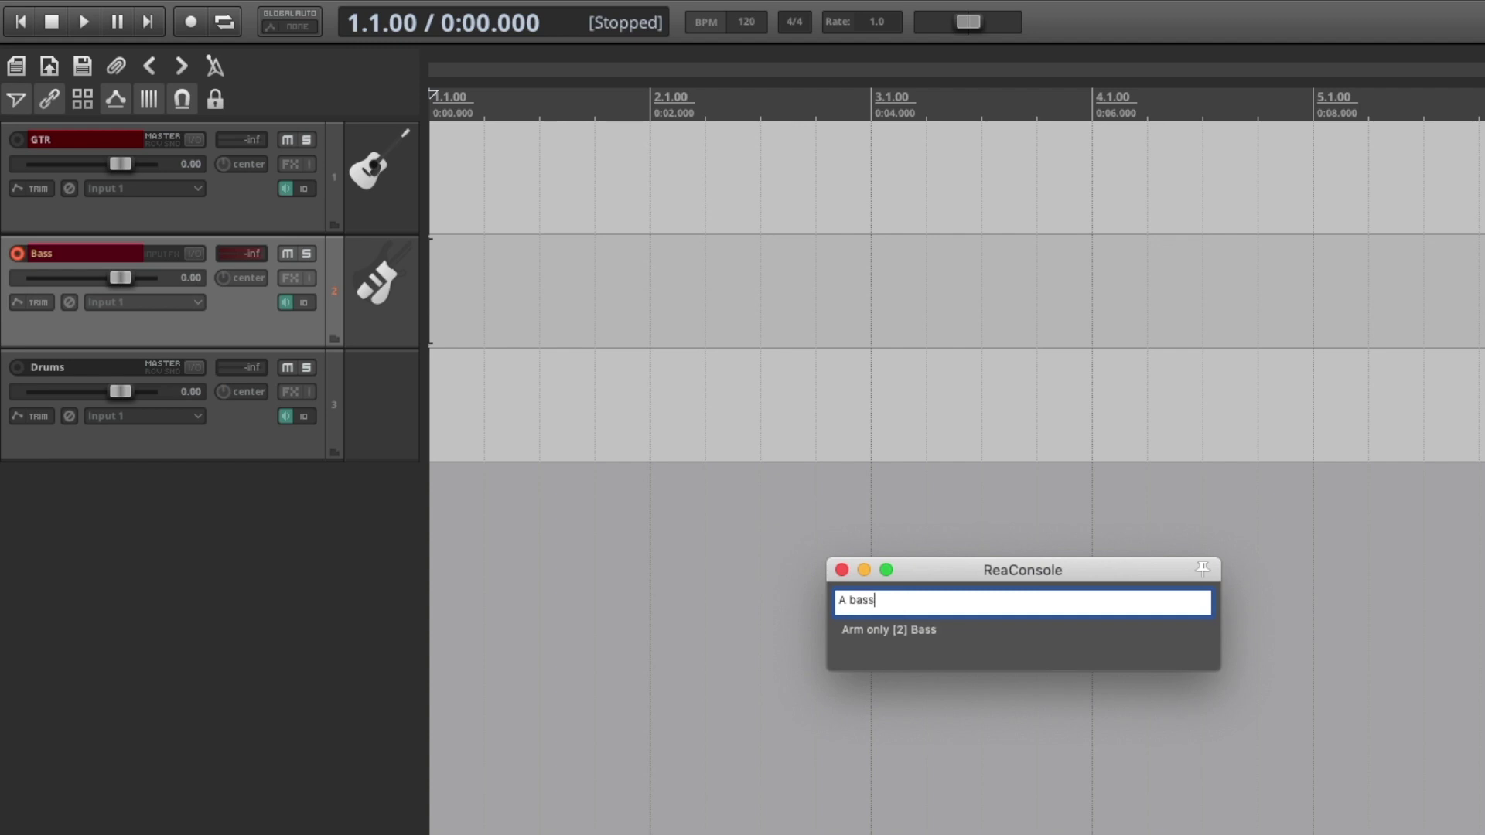
{"action": "key", "text": "Return"}
Change the ReaConsole command to "a bass" and run it to toggle record arm on the Bass track.
{"action": "left_click_drag", "start_coordinate": [849, 601], "coordinate": [836, 598]}
{"action": "type", "text": "a"}
{"action": "key", "text": "Return"}
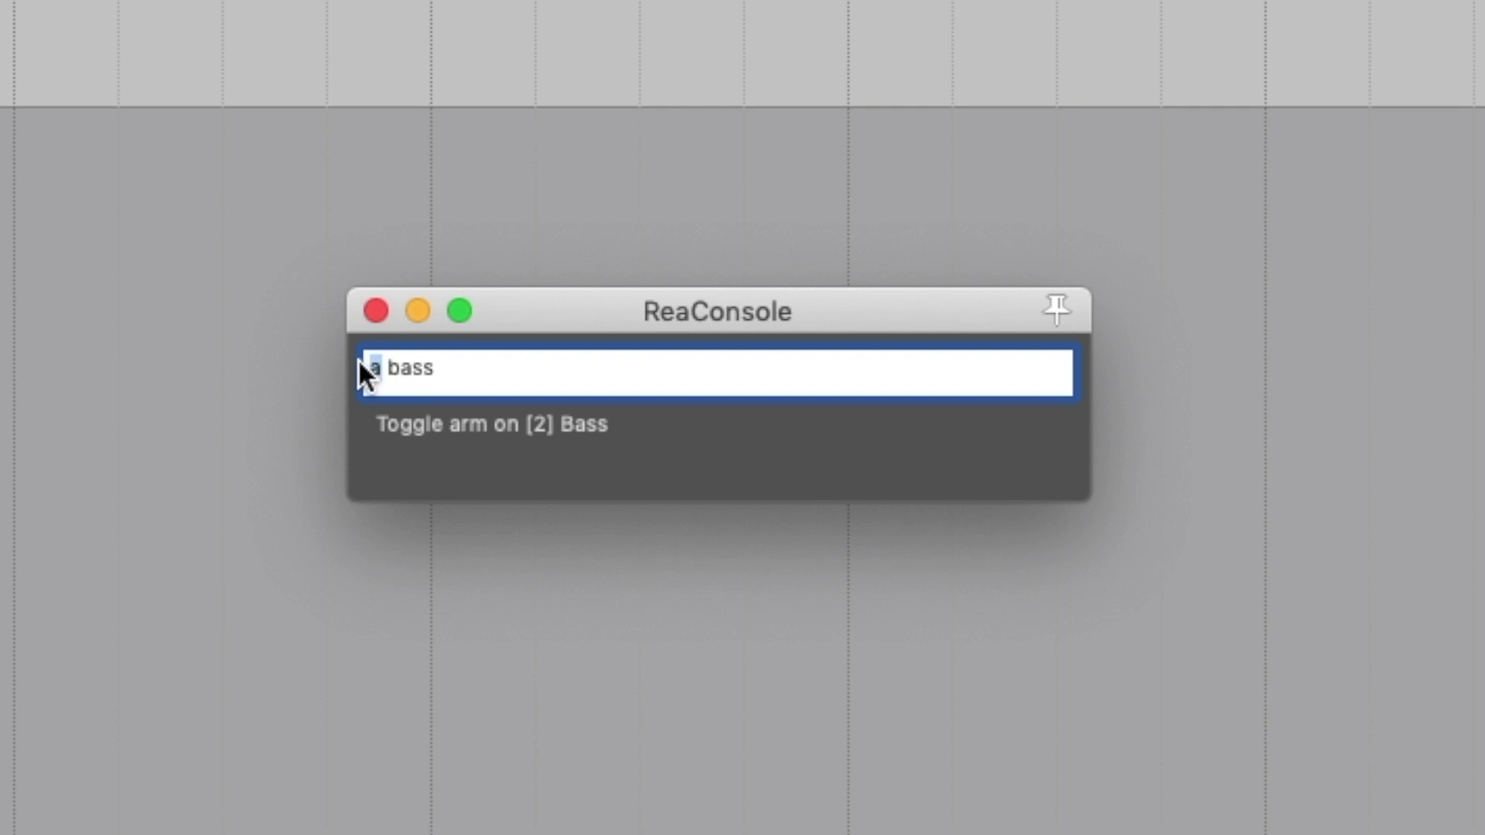
{"action": "type", "text": "H"}
{"action": "key", "text": "super+a"}
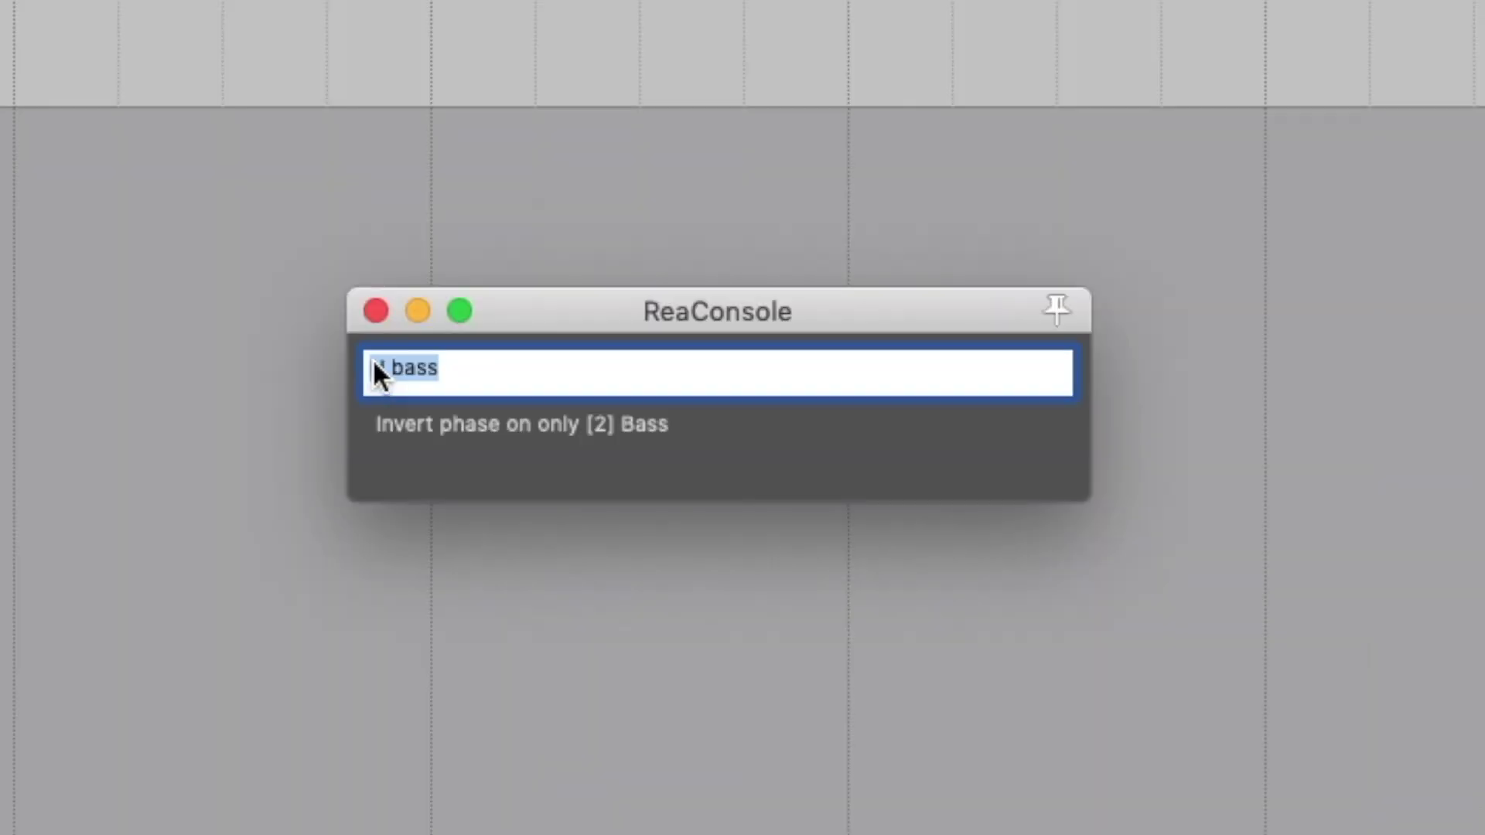
{"action": "left_click", "coordinate": [843, 597]}
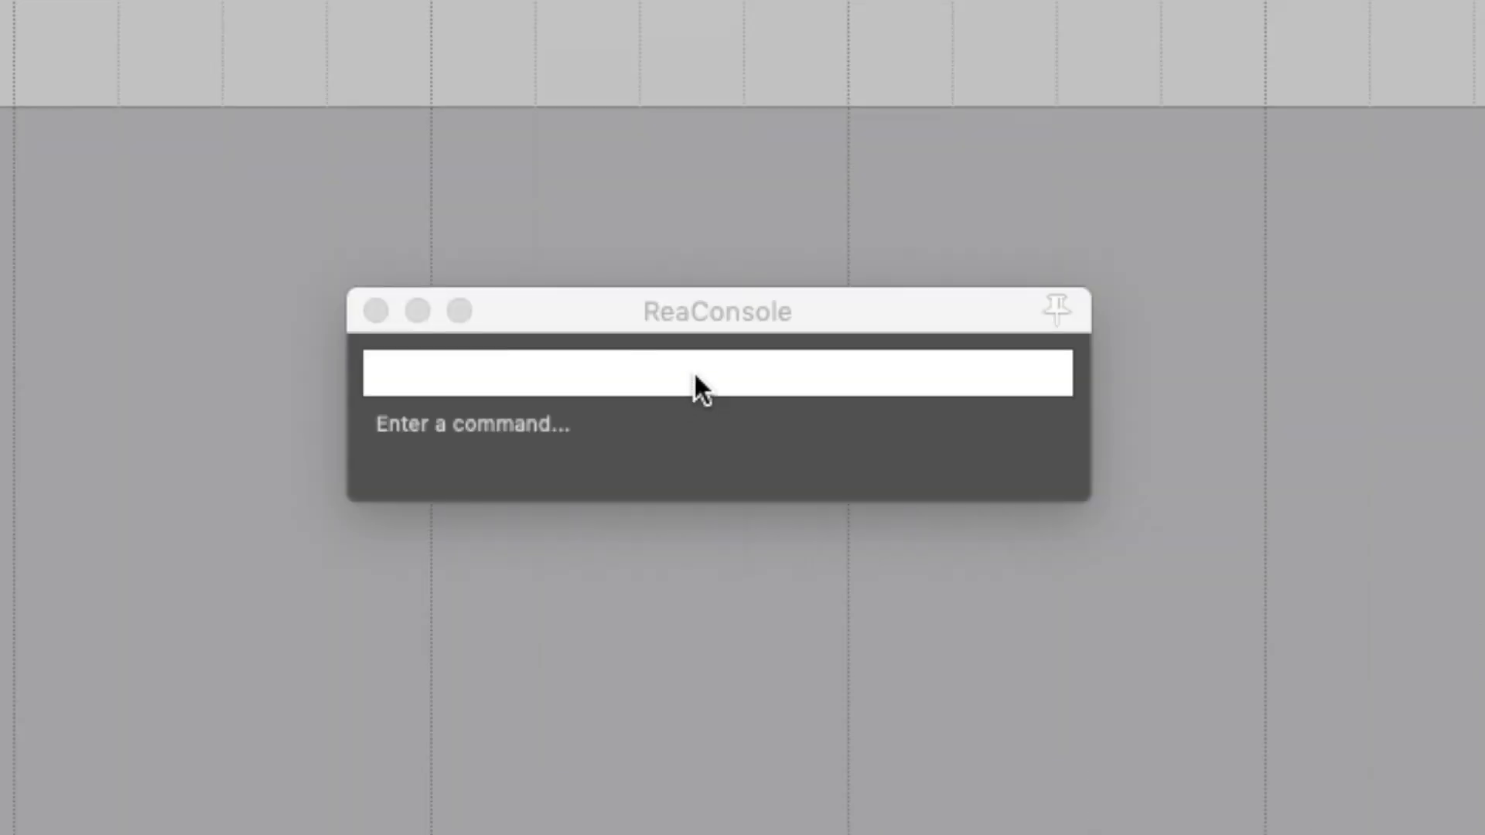
Run the ReaConsole command "V -5" to set the Bass track's volume to -5 dB.
{"action": "left_click", "coordinate": [949, 603]}
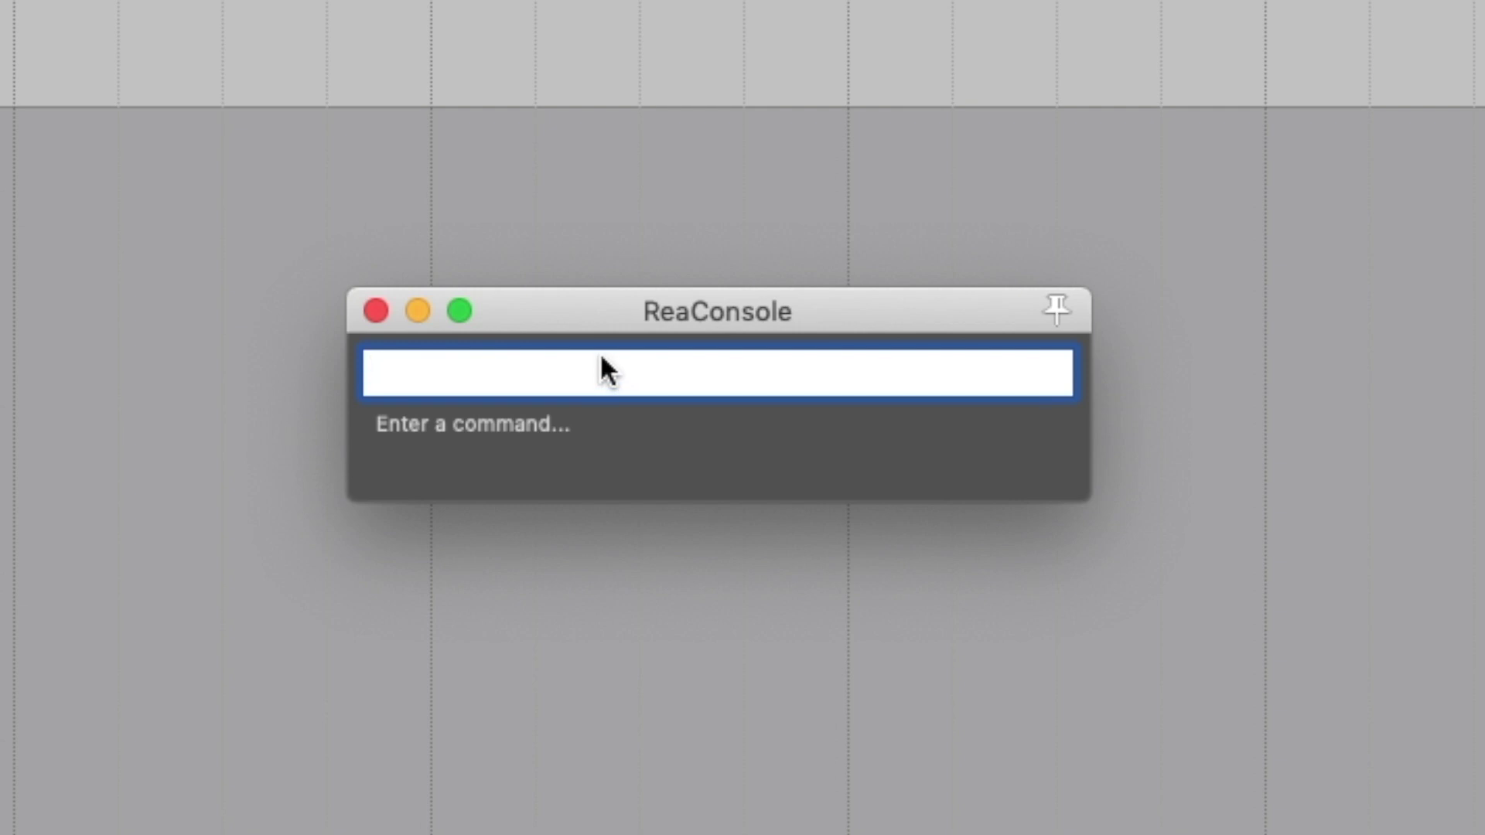
{"action": "type", "text": "V"}
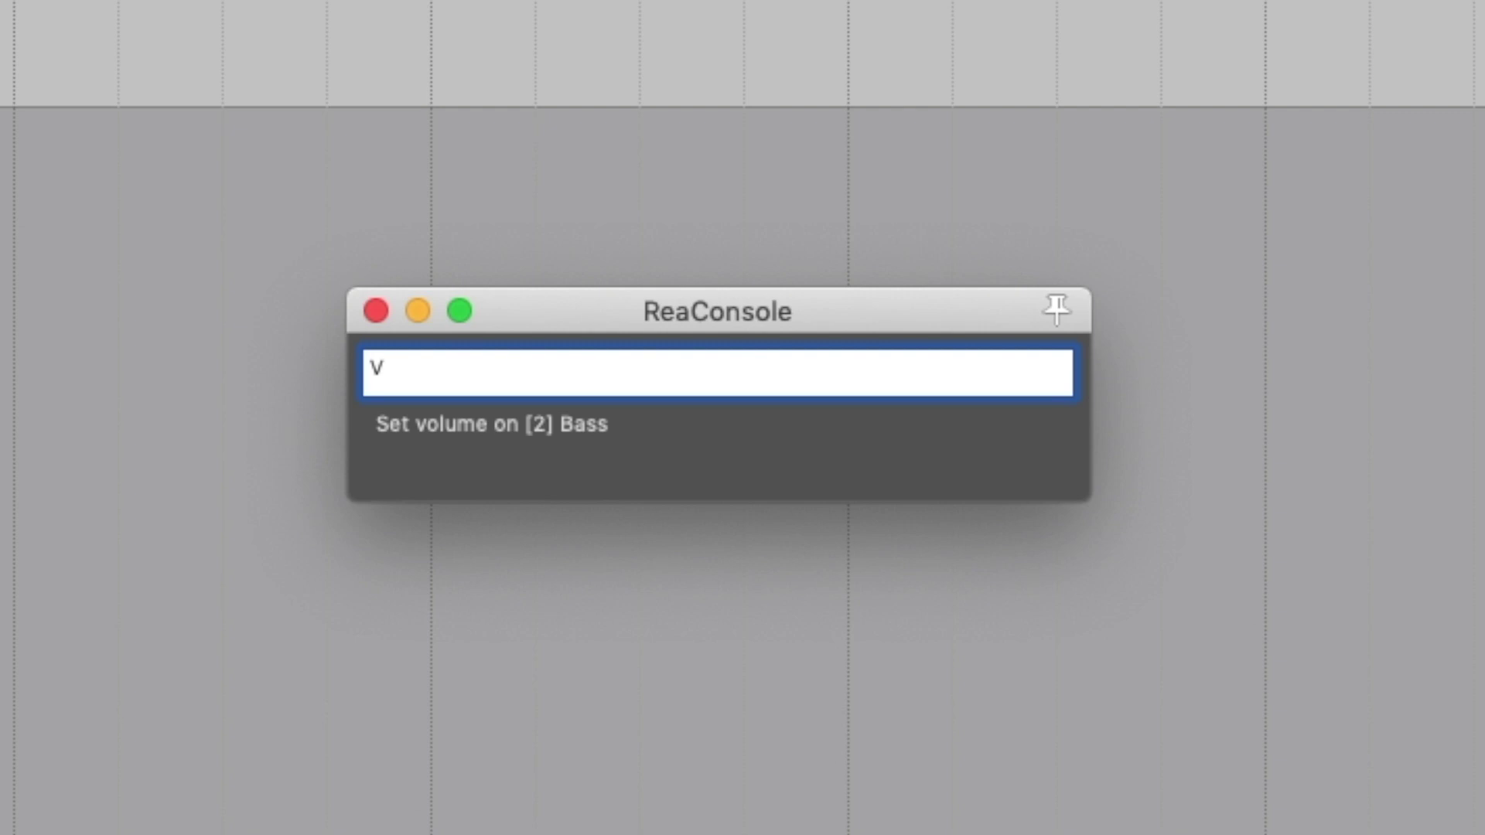
{"action": "type", "text": " -"}
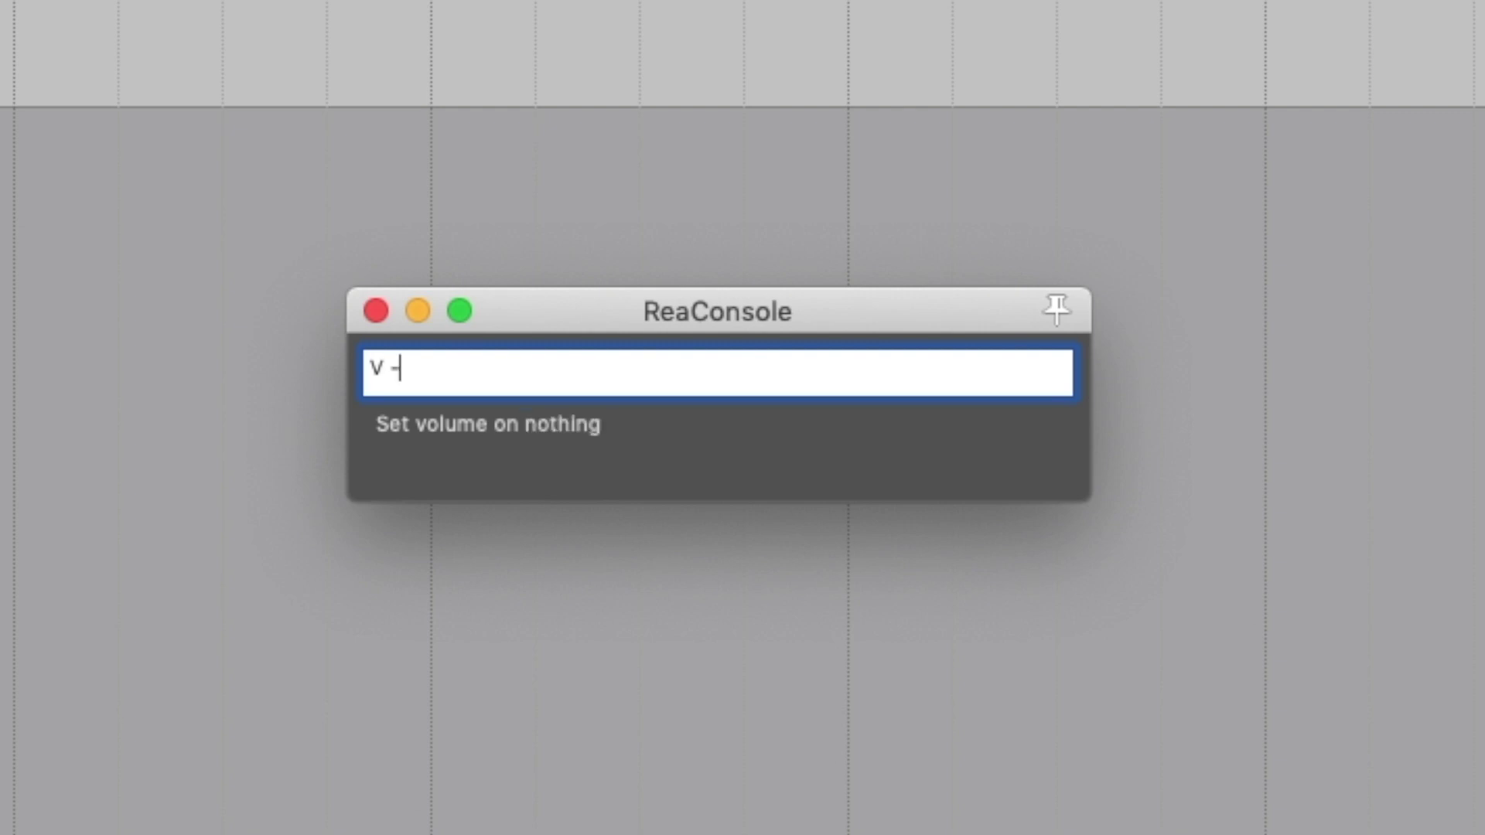
{"action": "type", "text": "5"}
{"action": "key", "text": "Return"}
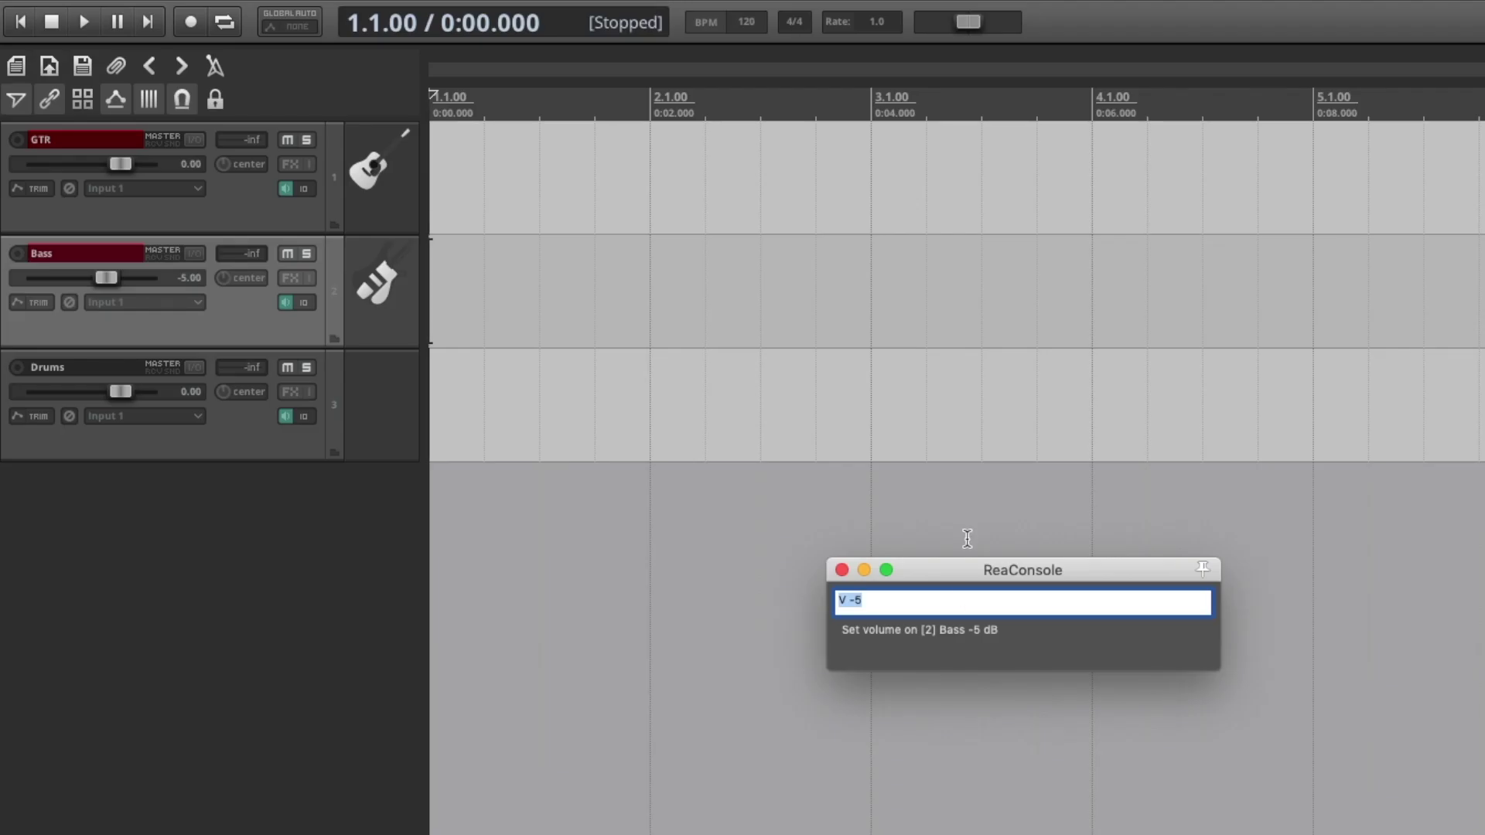
Change the ReaConsole command to "V 5" and run it to set the Bass track's volume to 5 dB.
{"action": "left_click", "coordinate": [947, 598]}
{"action": "key", "text": "BackSpace"}
{"action": "key", "text": "BackSpace"}
{"action": "type", "text": "5"}
{"action": "key", "text": "Return"}
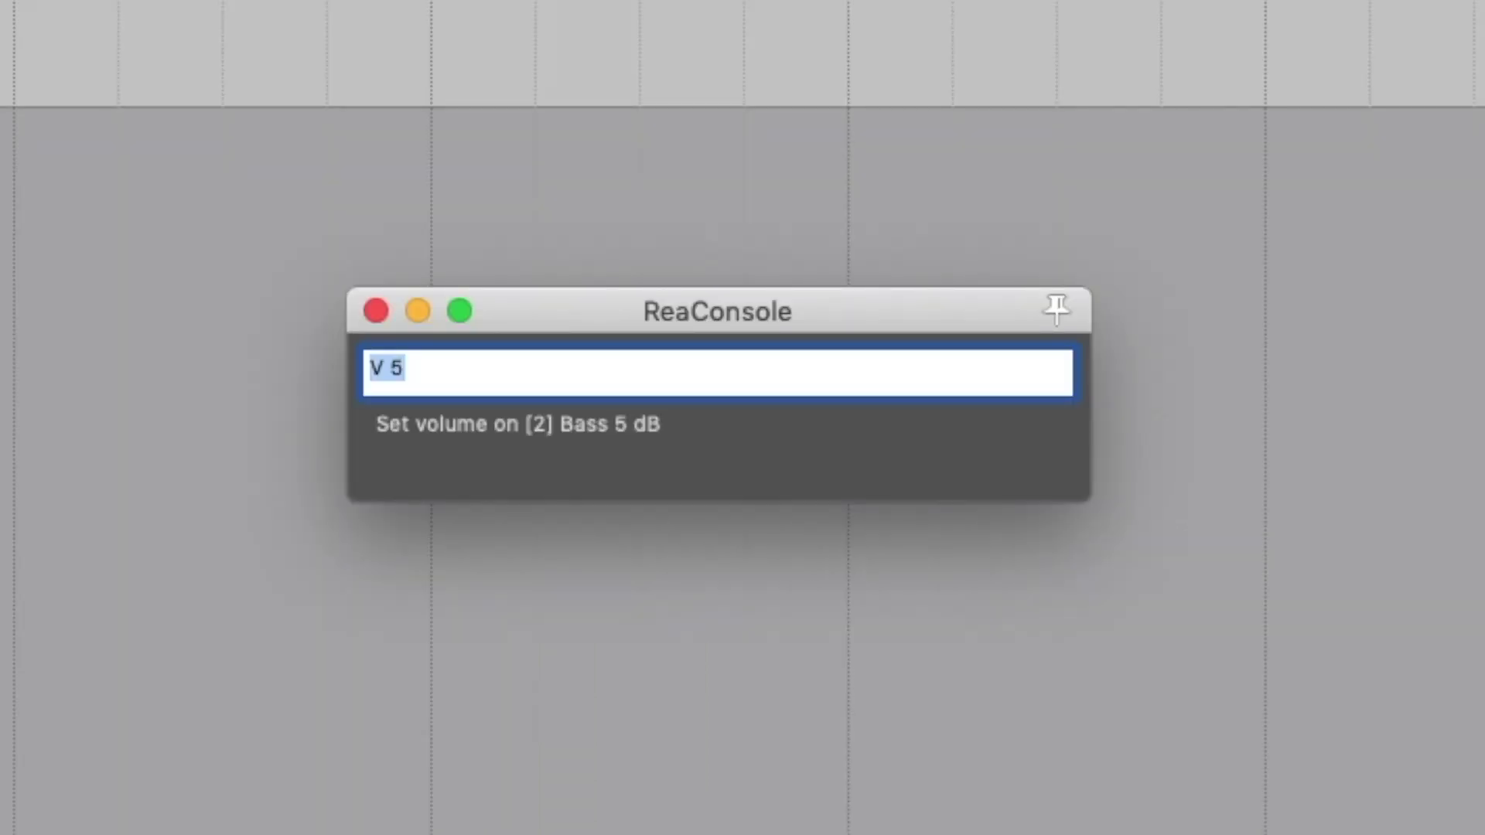
Run the ReaConsole command "V 0" to set the Bass track's volume to 0 dB.
{"action": "type", "text": "V"}
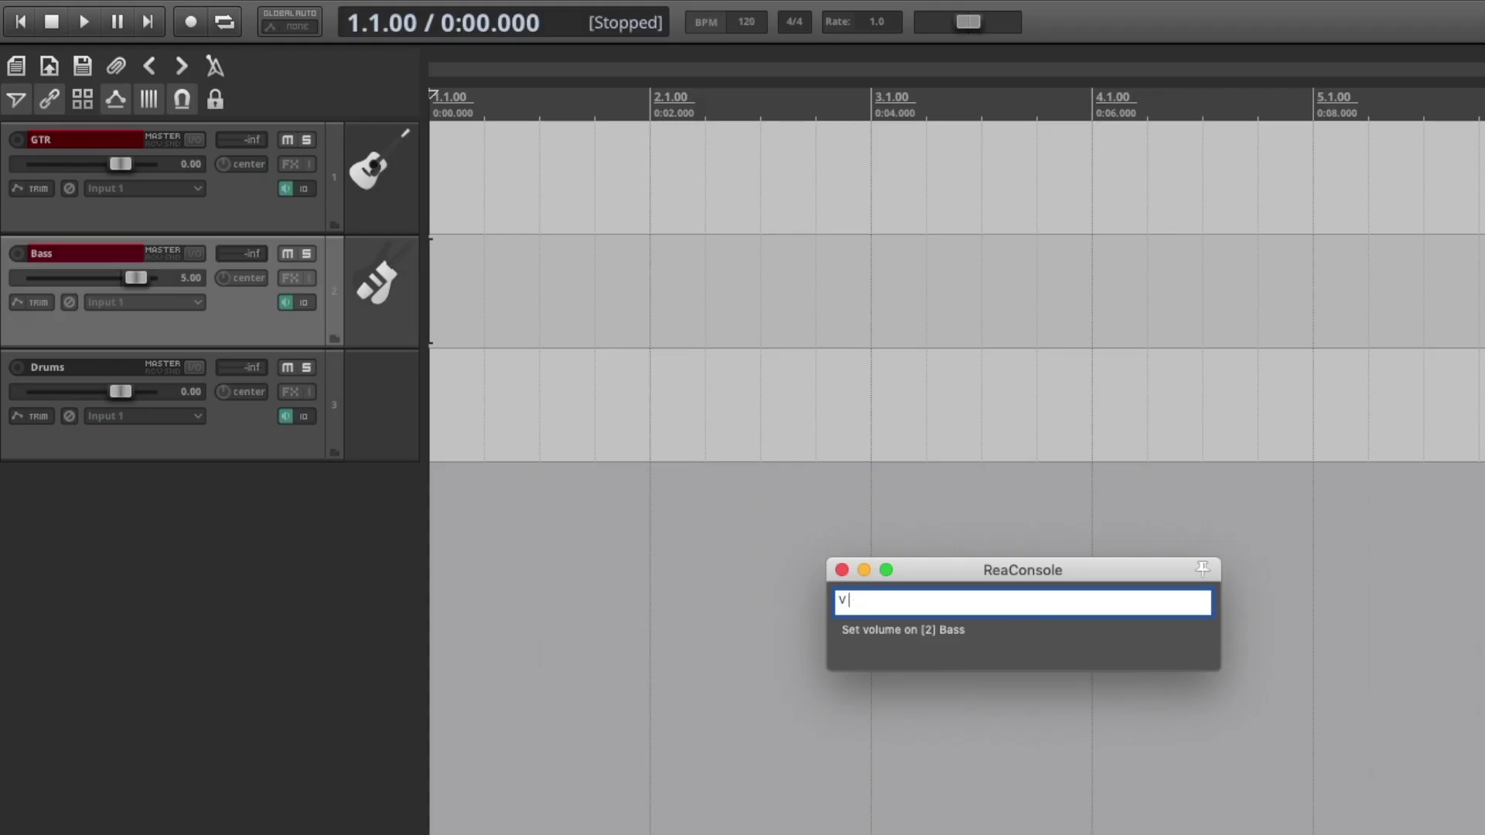
{"action": "type", "text": " 0"}
{"action": "key", "text": "Return"}
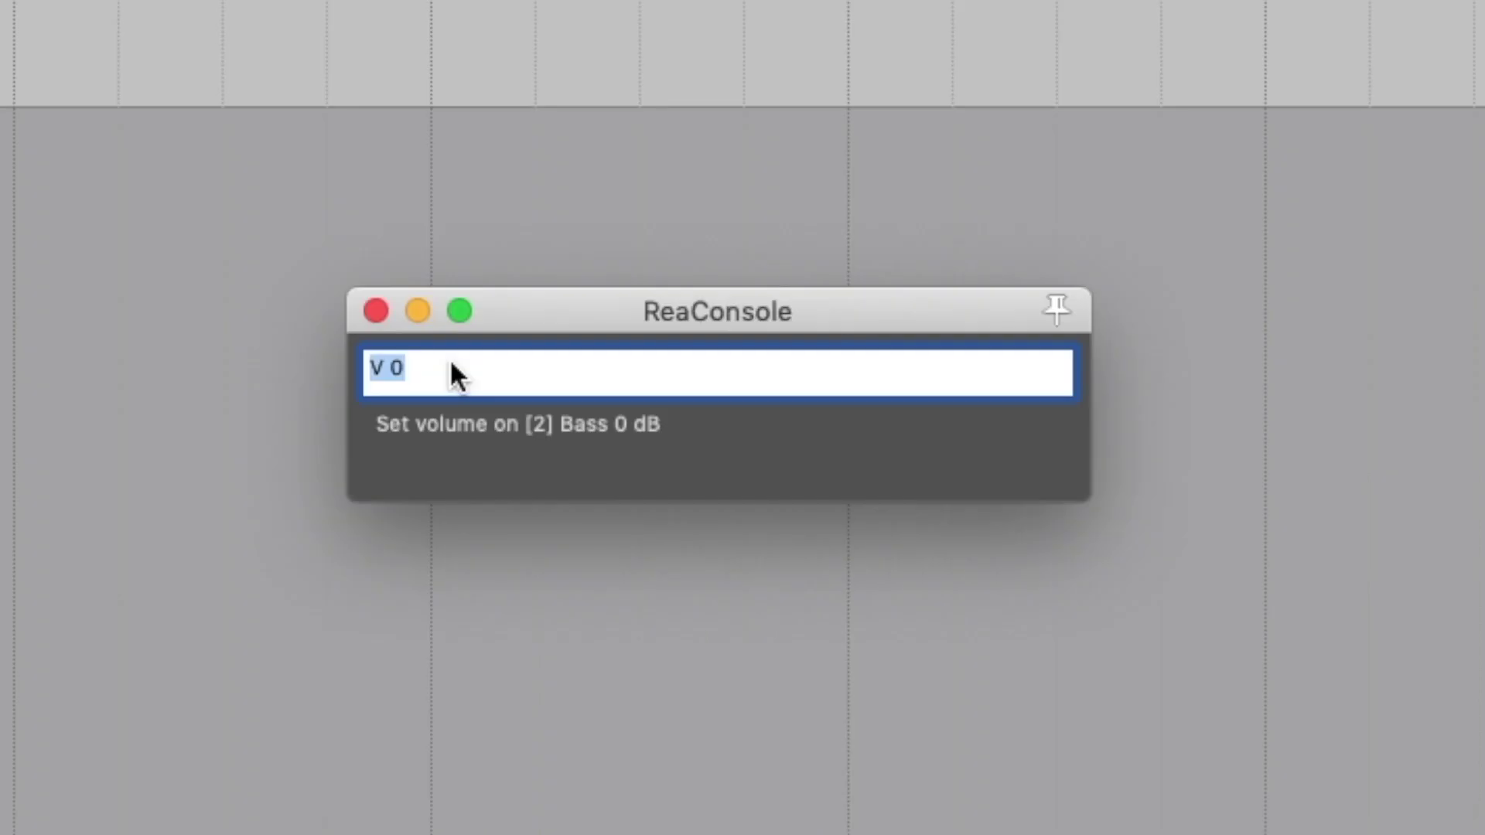
Run the ReaConsole command "P 100" to pan the Bass track 100% right.
{"action": "type", "text": "P"}
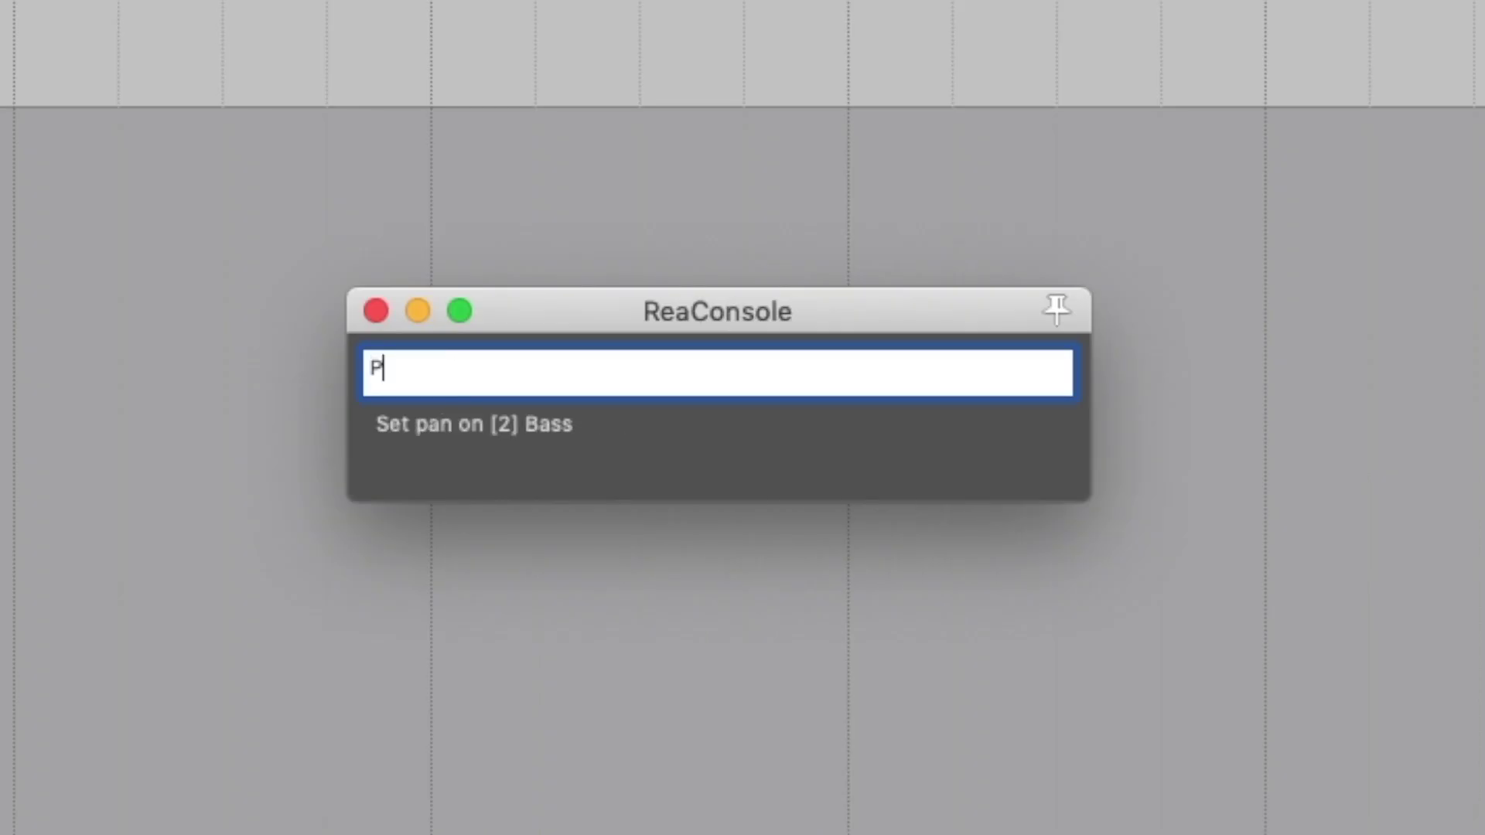
{"action": "type", "text": " 100"}
{"action": "key", "text": "Return"}
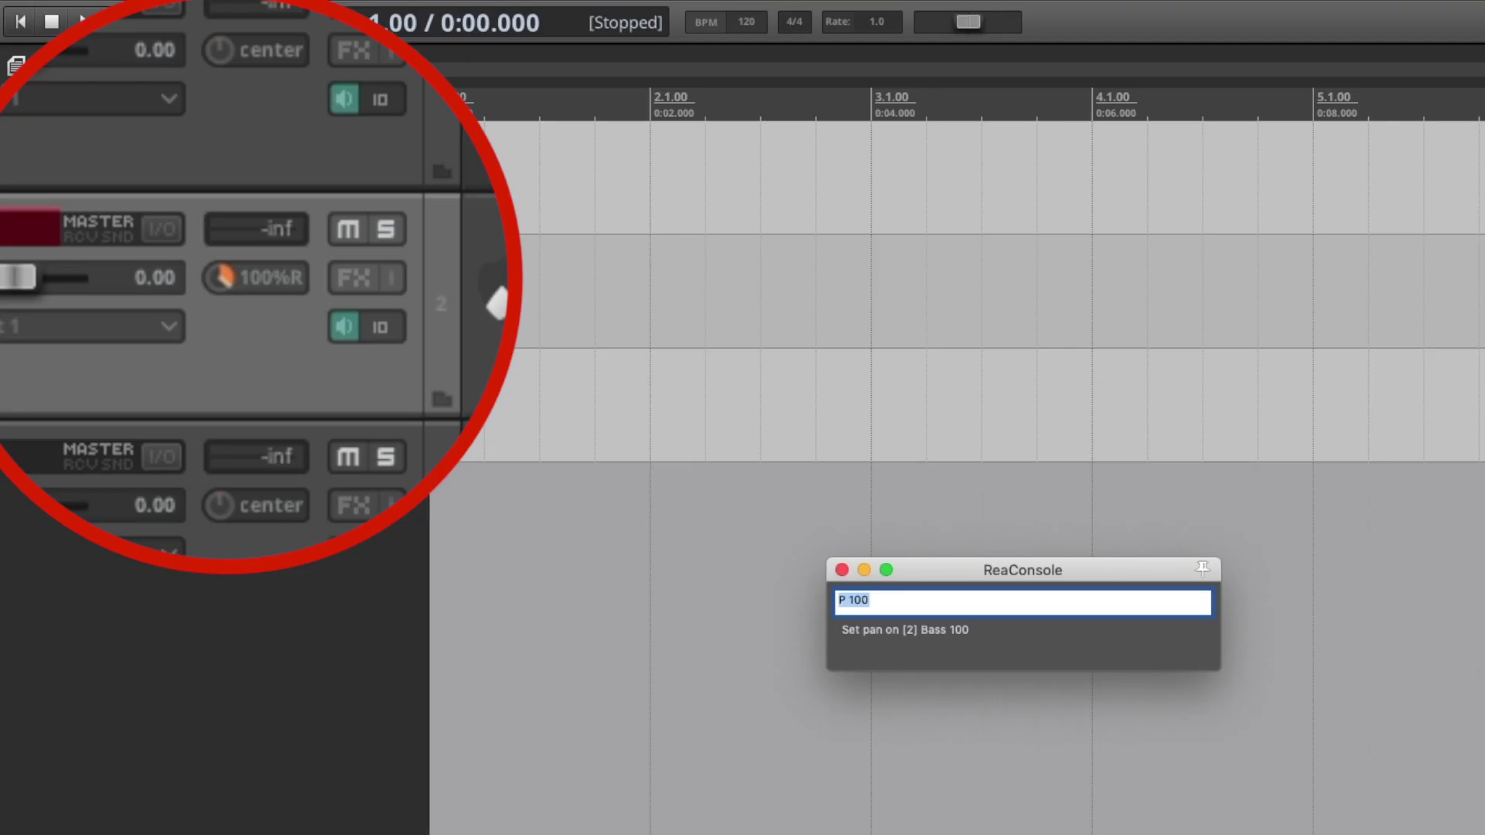
Change the ReaConsole command to "P -100" and run it to pan the Bass track 100% left.
{"action": "key", "text": "Left"}
{"action": "key", "text": "Left"}
{"action": "key", "text": "Left"}
{"action": "type", "text": "-"}
{"action": "key", "text": "Return"}
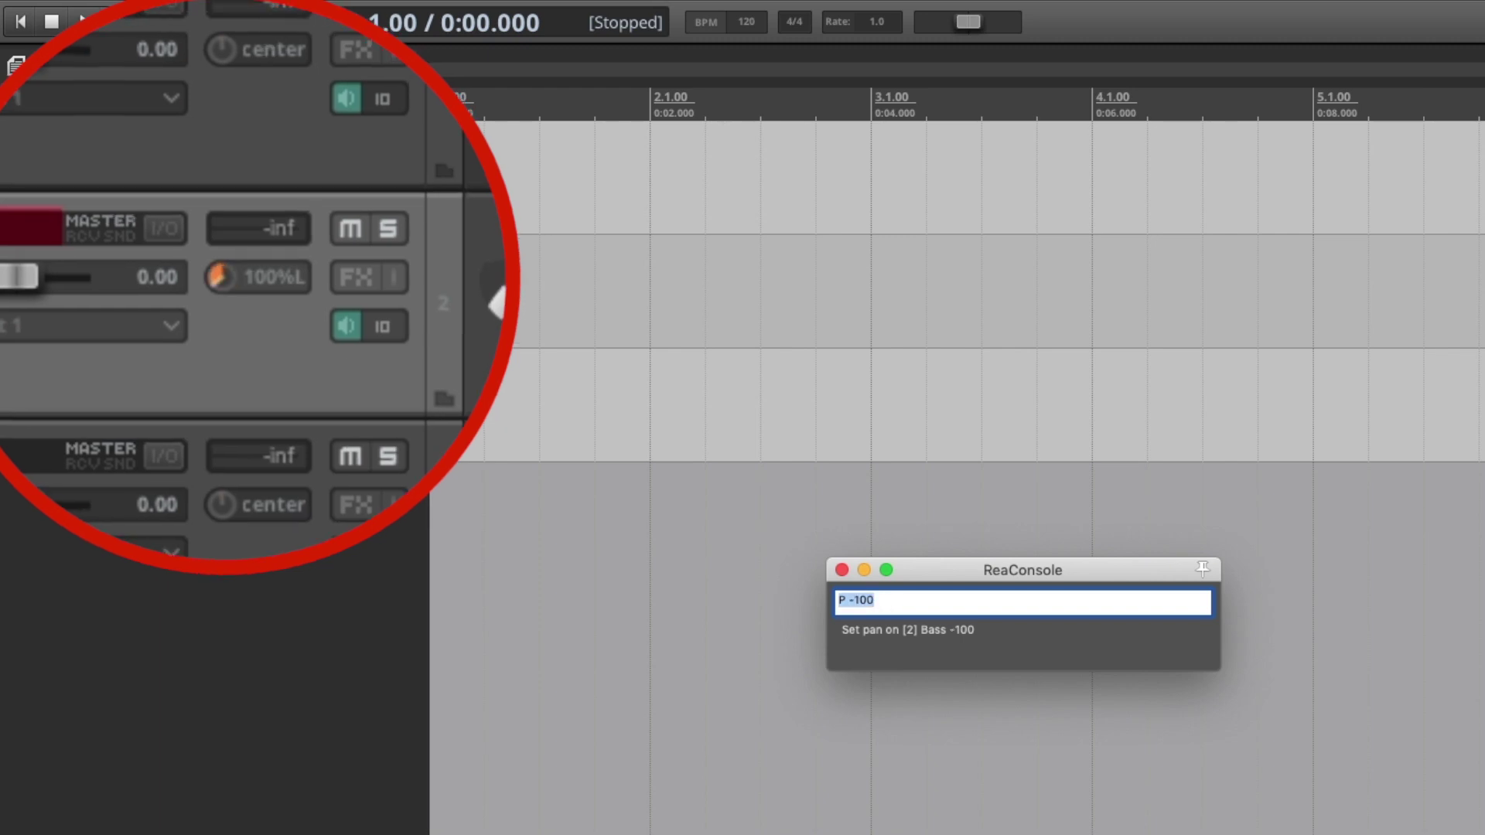
Change the ReaConsole command to "P 0" and run it to center the Bass track's pan.
{"action": "key", "text": "Right"}
{"action": "key", "text": "BackSpace"}
{"action": "key", "text": "BackSpace"}
{"action": "key", "text": "BackSpace"}
{"action": "key", "text": "BackSpace"}
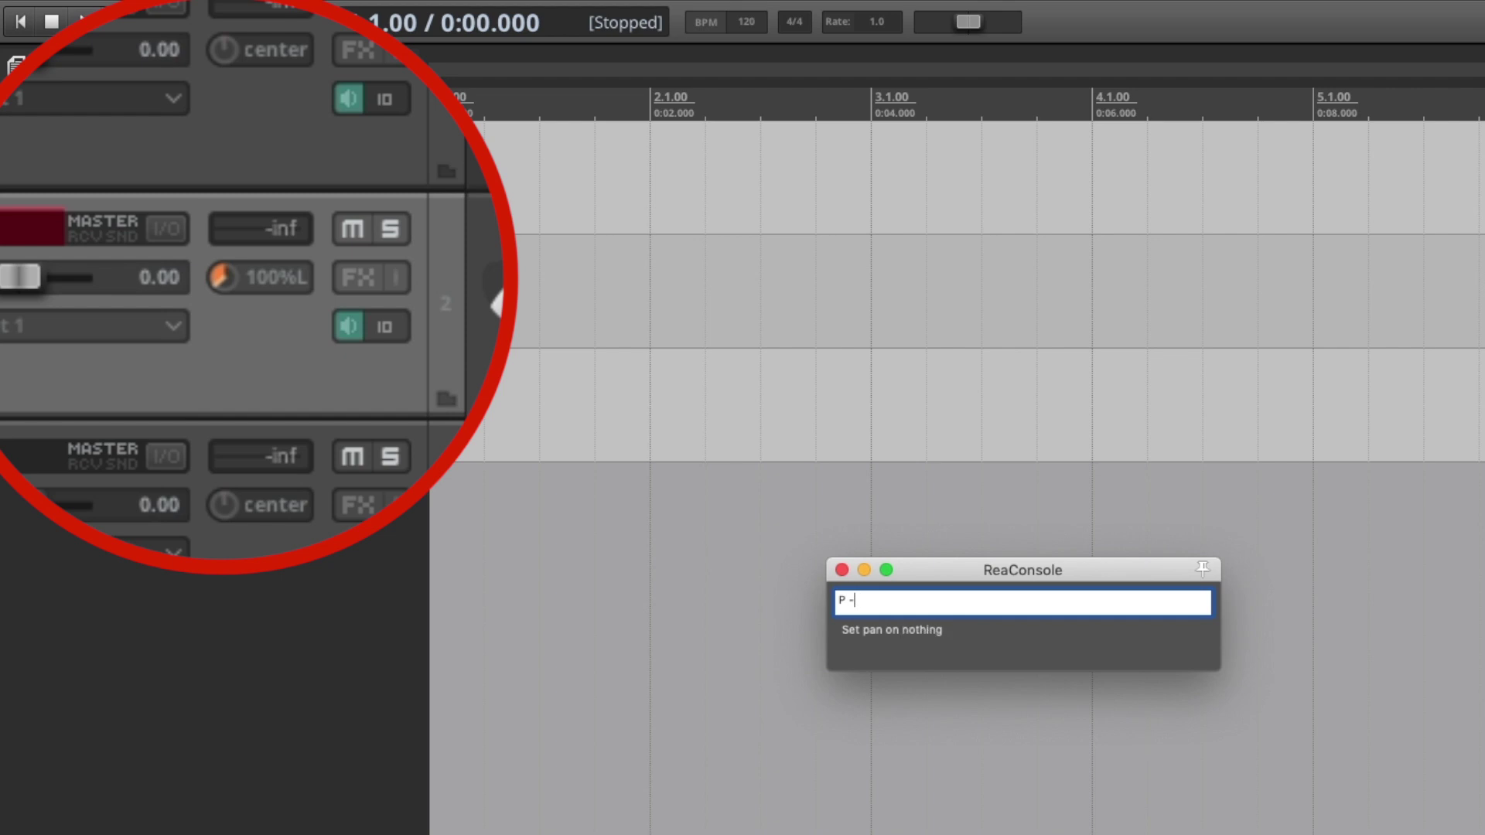
{"action": "type", "text": "0"}
{"action": "key", "text": "Return"}
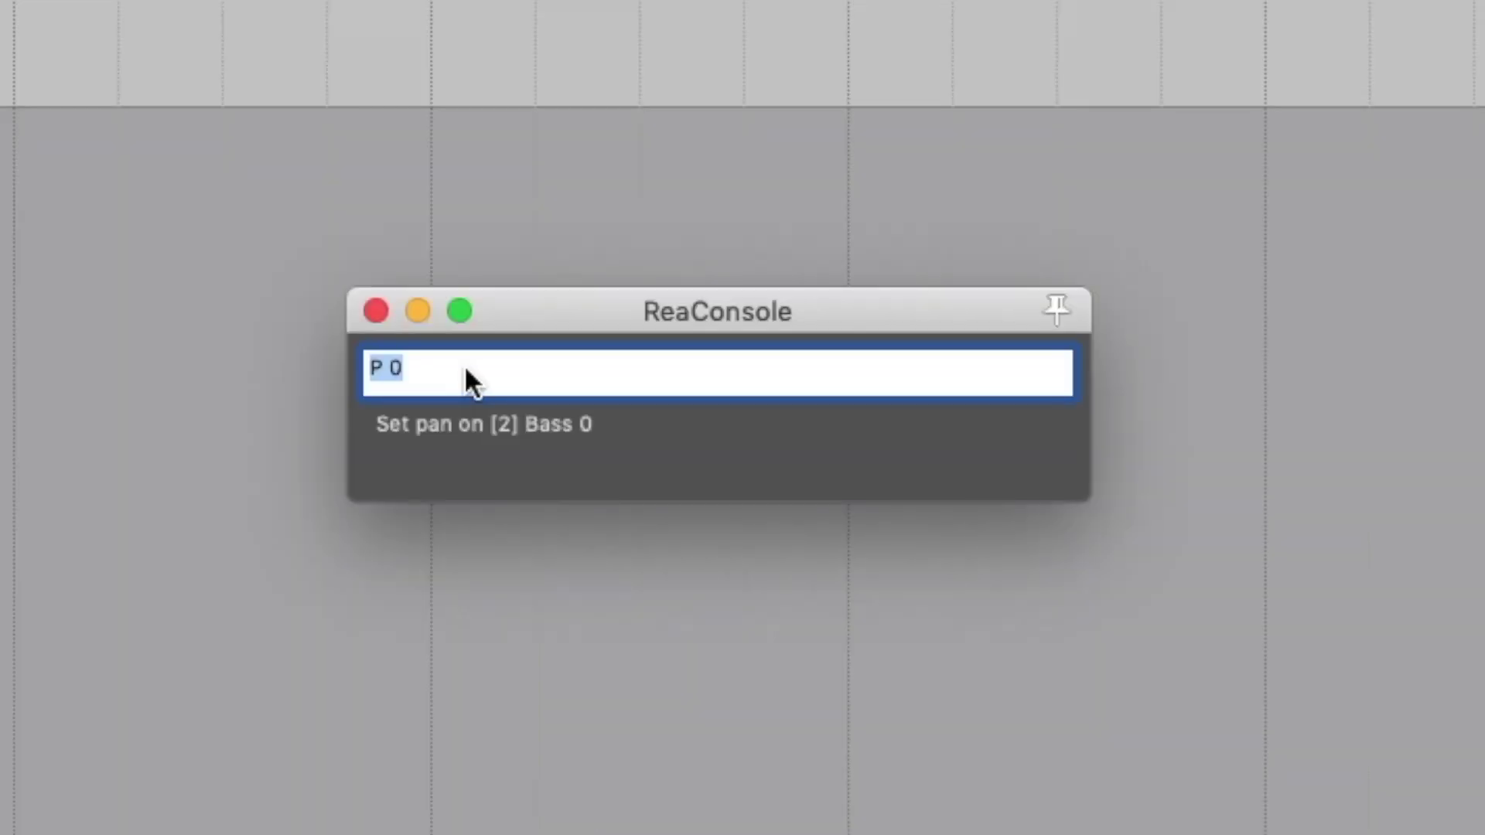
Run the ReaConsole command xreaeq to add ReaEQ to the Bass track, and open the track's FX chain.
{"action": "type", "text": "x"}
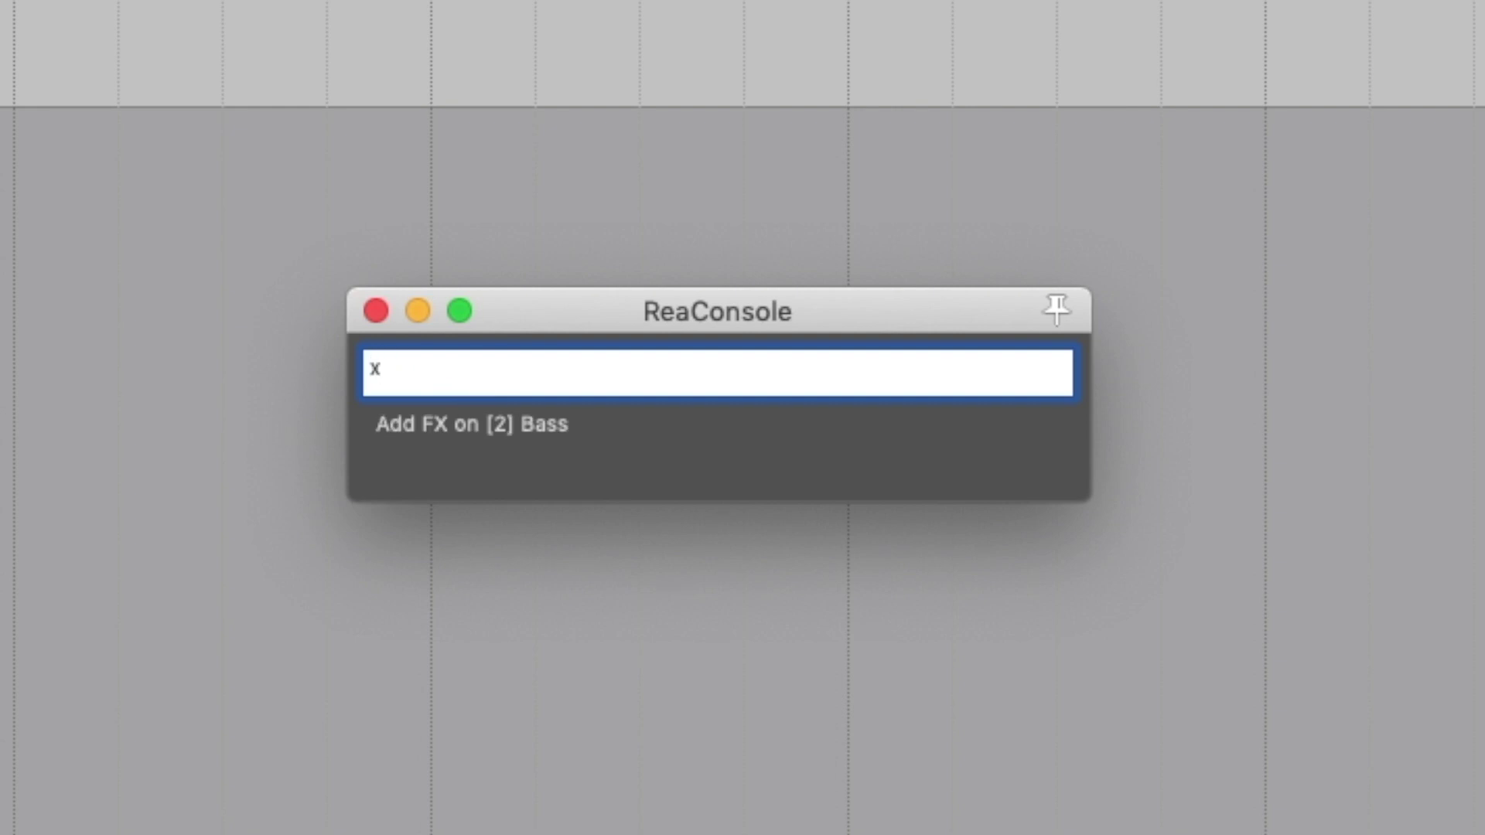
{"action": "type", "text": "reaeq"}
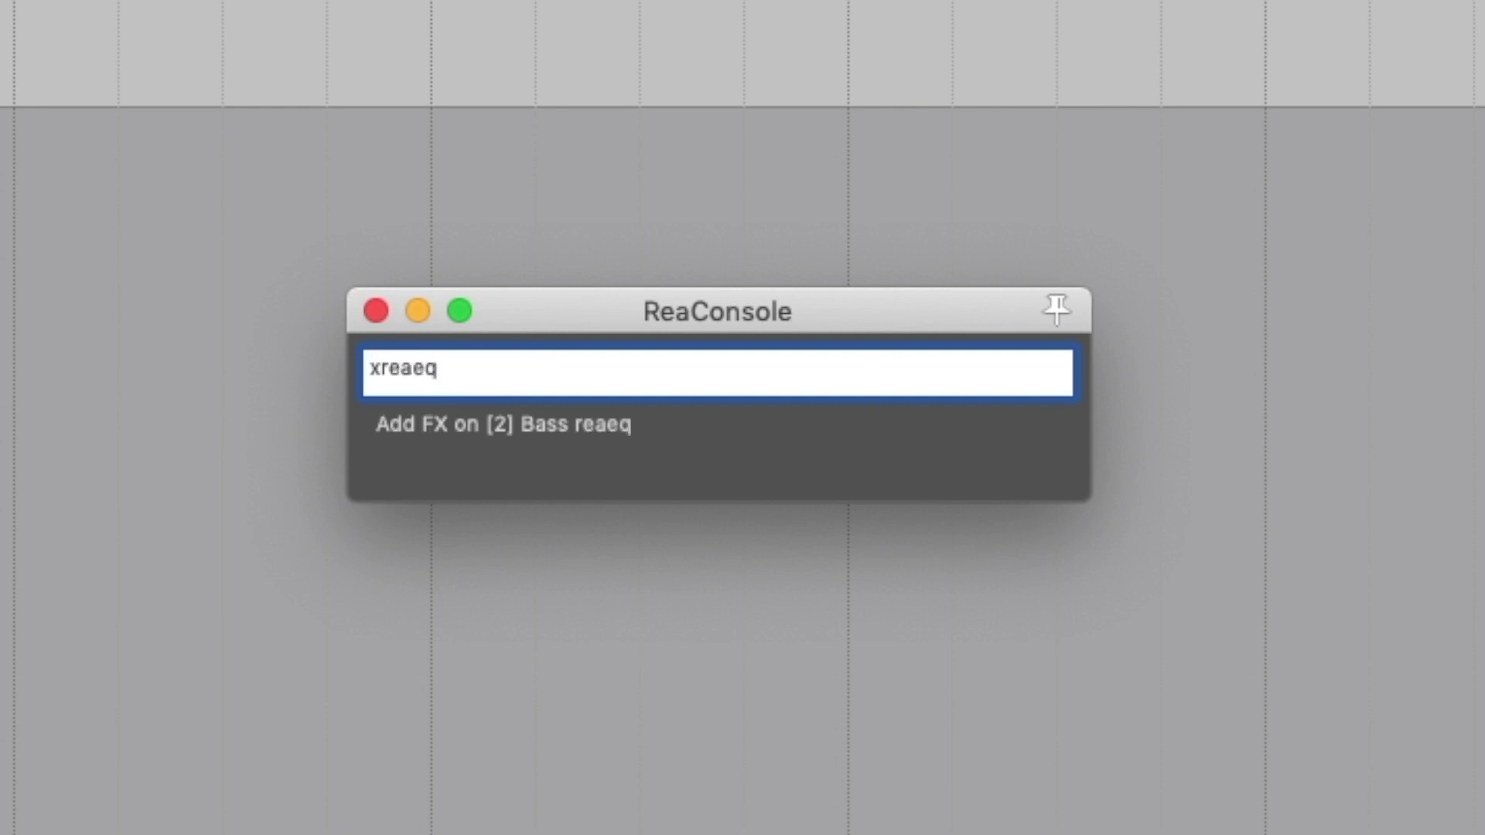
{"action": "key", "text": "Return"}
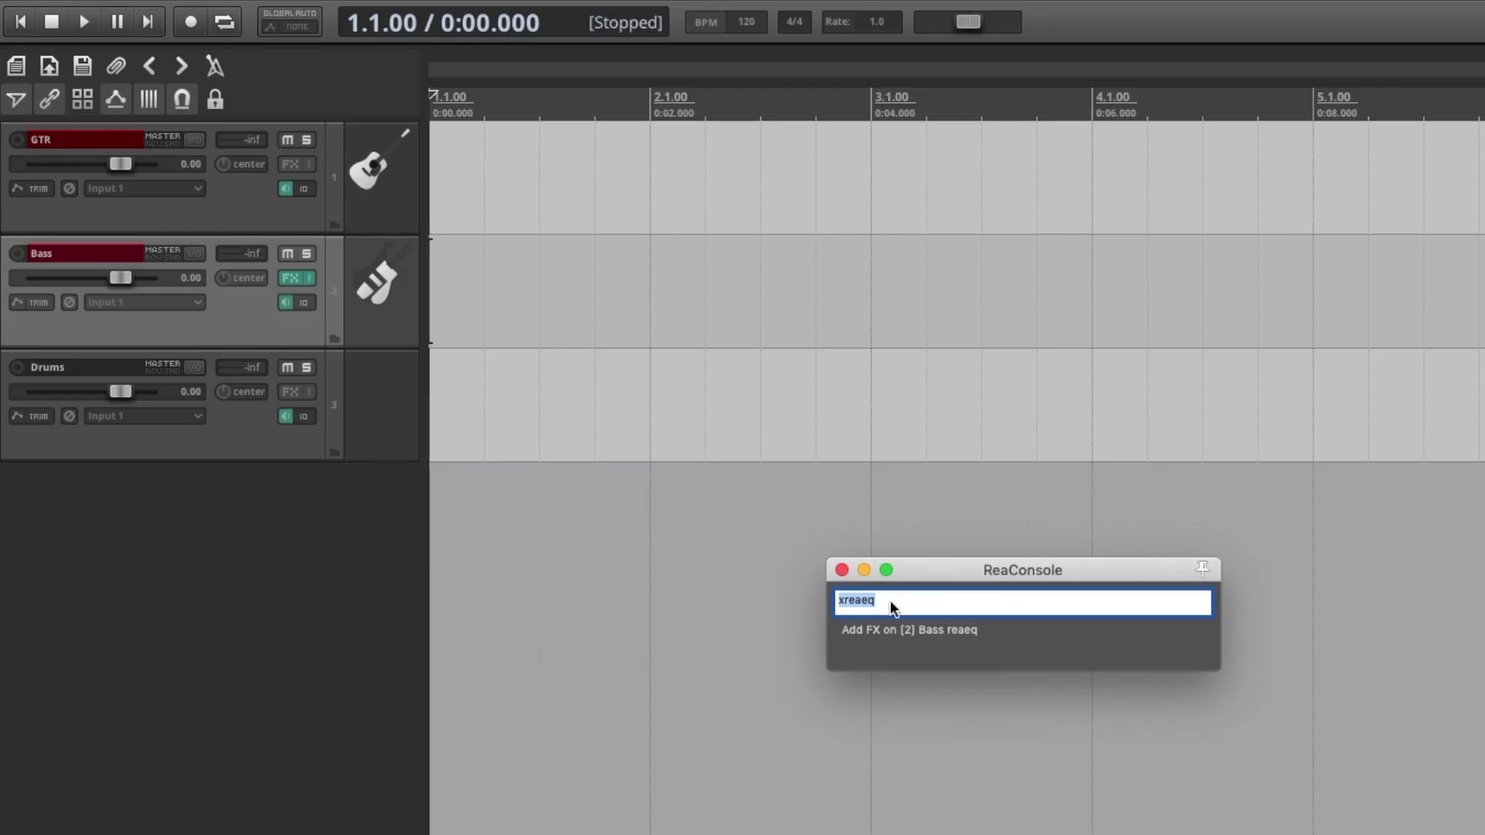
{"action": "left_click", "coordinate": [290, 277]}
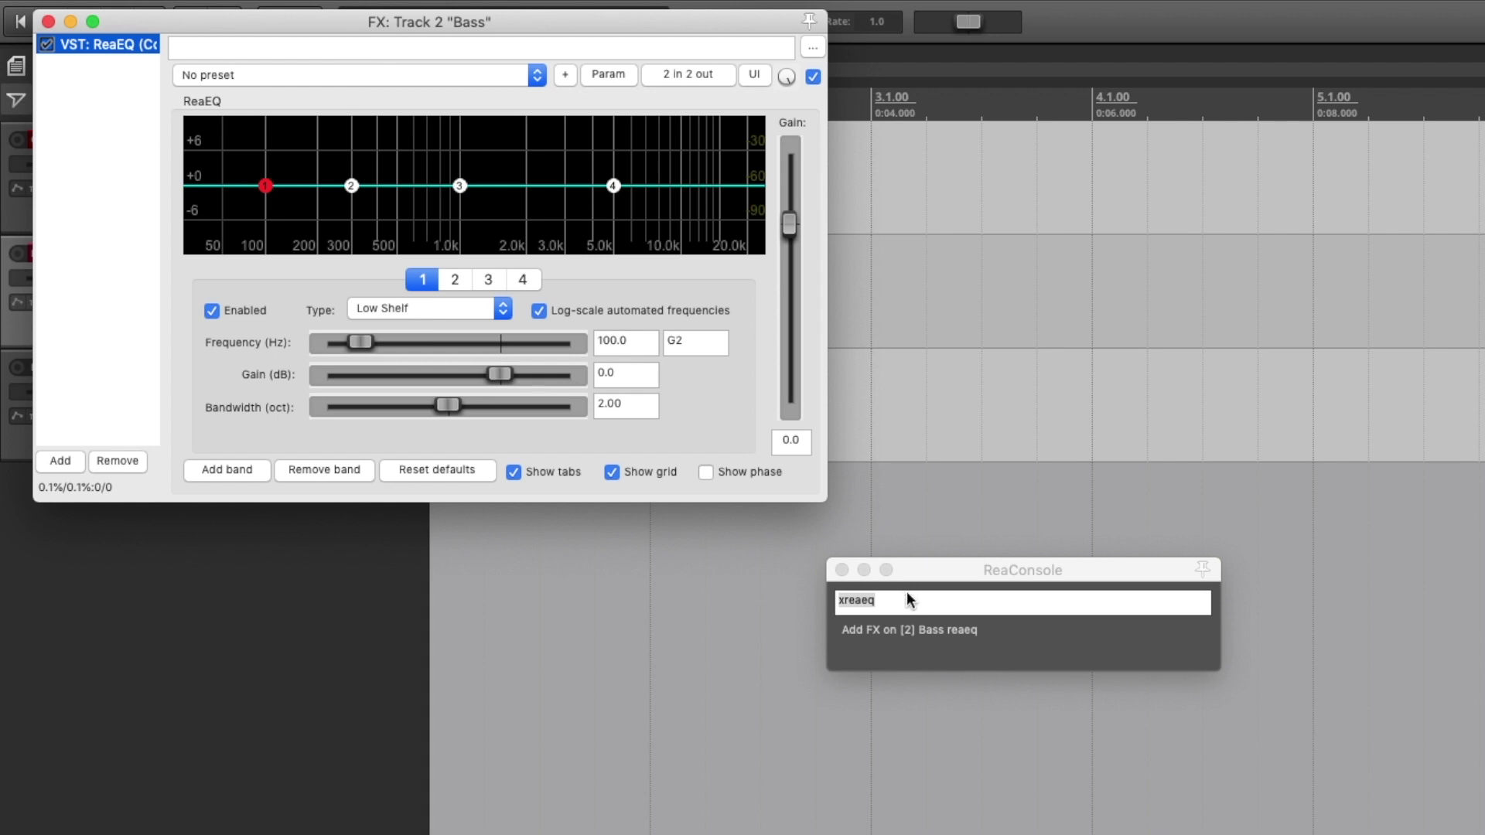
Change the ReaConsole command to xreacomp and run it to add ReaComp to the Bass track.
{"action": "left_click", "coordinate": [908, 598]}
{"action": "key", "text": "BackSpace"}
{"action": "key", "text": "BackSpace"}
{"action": "type", "text": "comp"}
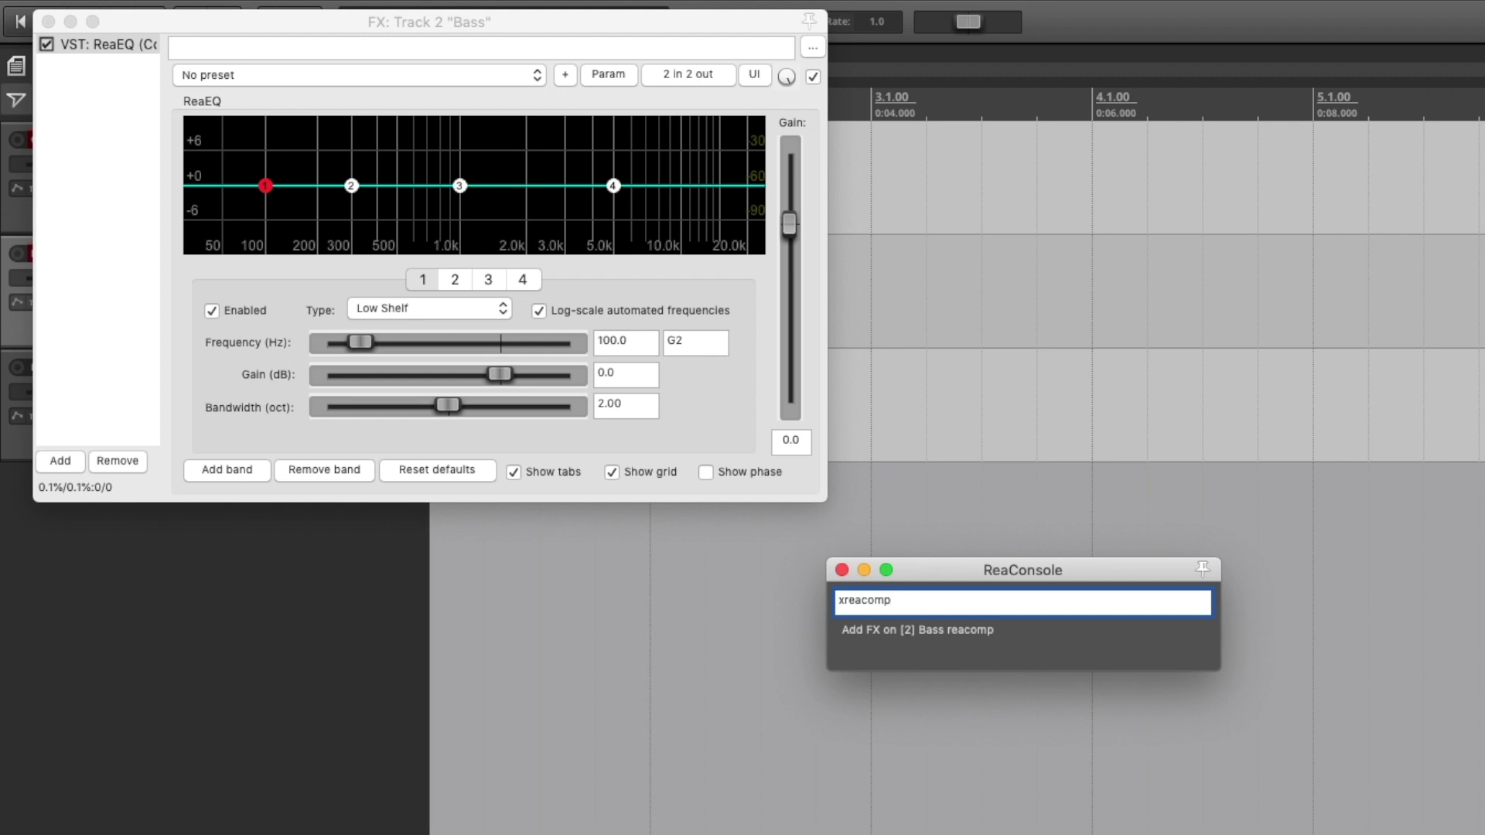
{"action": "key", "text": "Return"}
Run the ReaConsole command ximperfect to add the ImPerfect synth to the Bass track.
{"action": "type", "text": "i"}
{"action": "key", "text": "BackSpace"}
{"action": "type", "text": "ximperfect"}
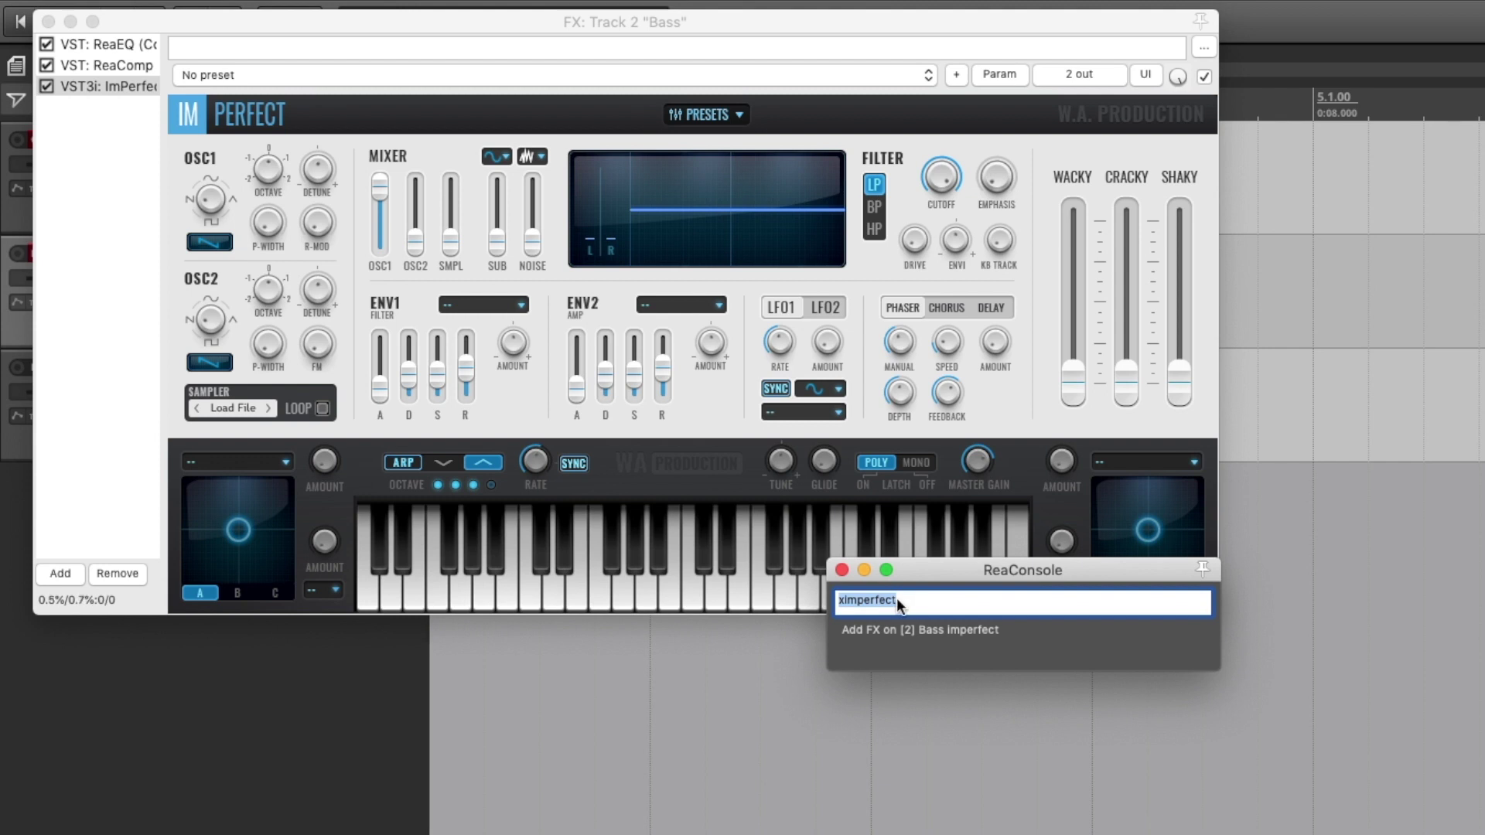
Select ReaEQ in the Bass track's FX chain and add a fourth track below Drums.
{"action": "left_click", "coordinate": [102, 573]}
{"action": "left_click", "coordinate": [117, 425]}
{"action": "left_click", "coordinate": [118, 461]}
{"action": "key", "text": "Escape"}
{"action": "left_click", "coordinate": [256, 307]}
{"action": "key", "text": "f"}
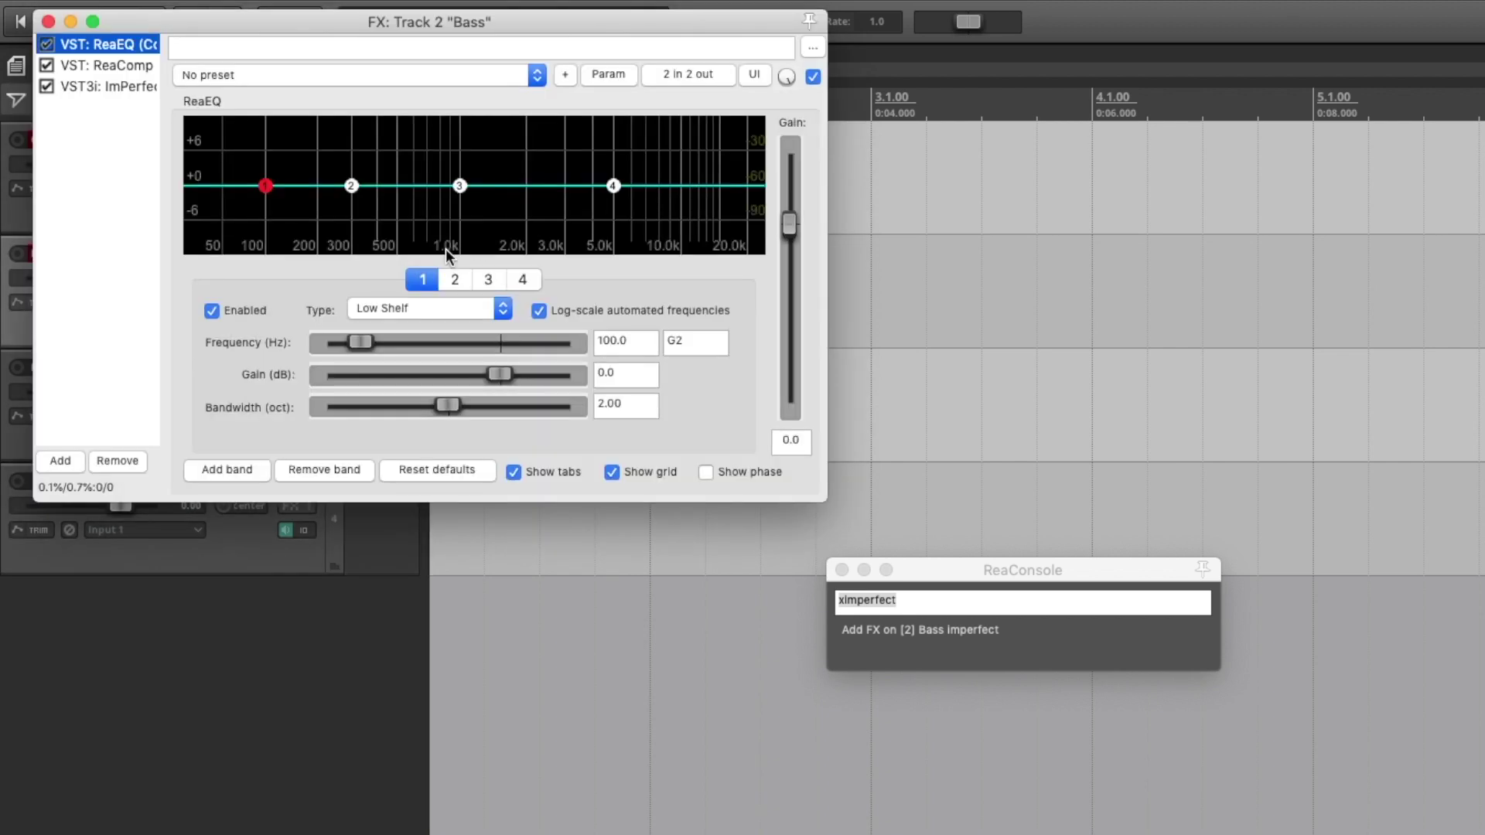
Clear the previous ReaConsole command and run s2 to toggle the selection of track 2.
{"action": "left_click", "coordinate": [975, 600]}
{"action": "key", "text": "Return"}
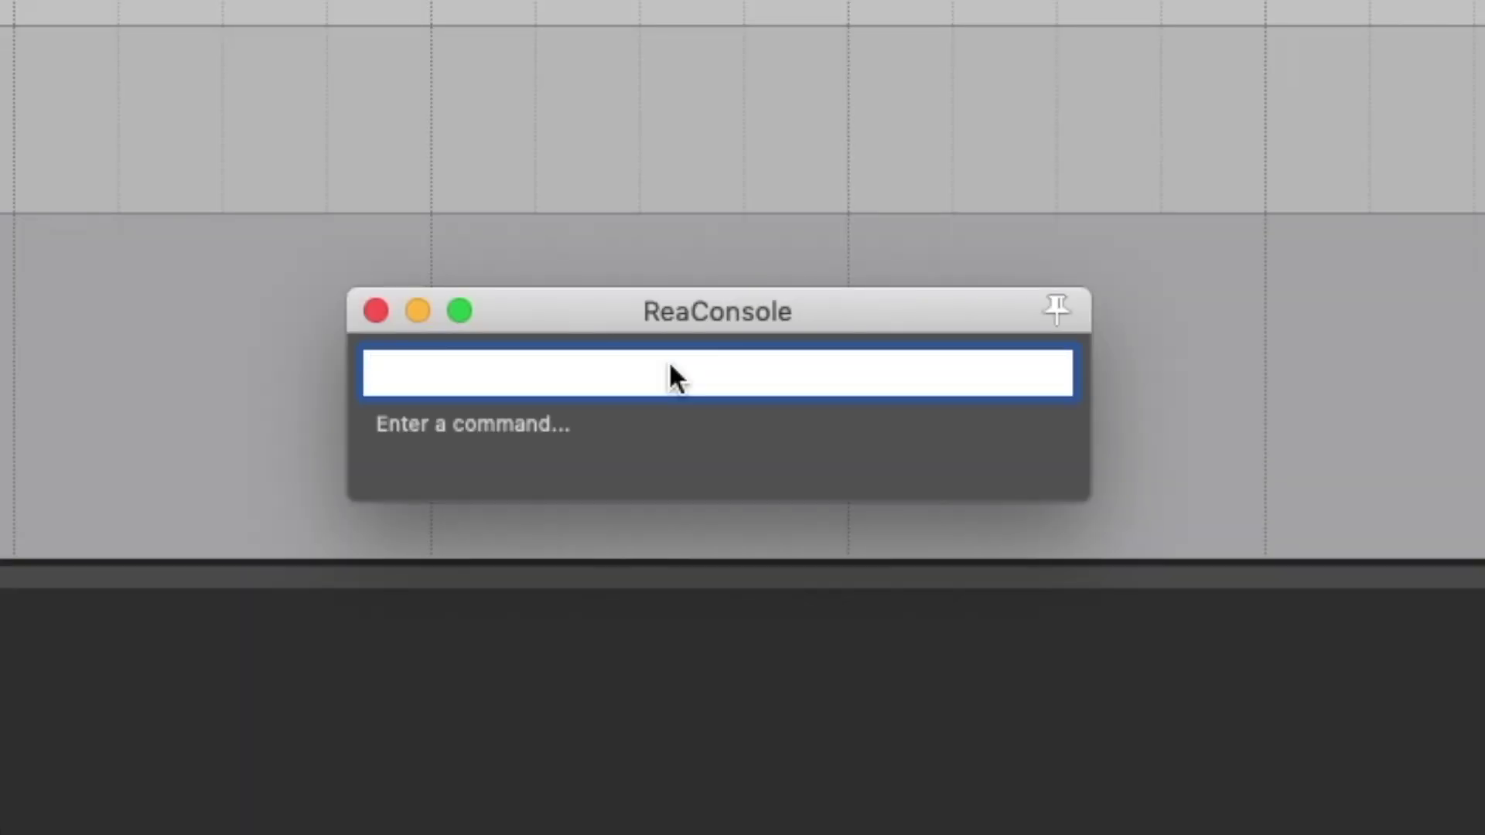
{"action": "type", "text": "s2"}
{"action": "key", "text": "Return"}
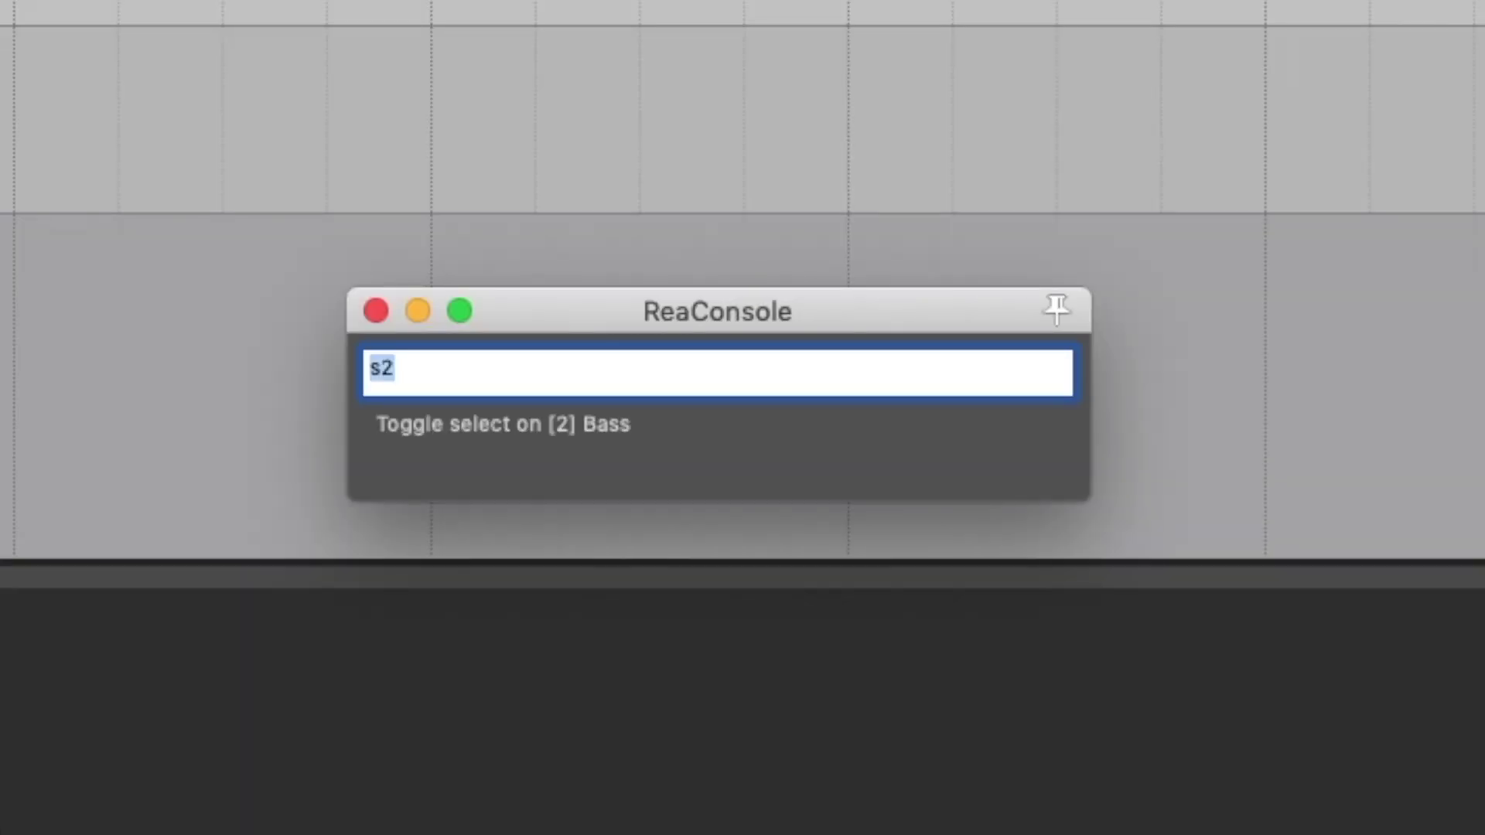
Run the ReaConsole command f twice to bypass and re-enable the Bass track's effects.
{"action": "type", "text": "x"}
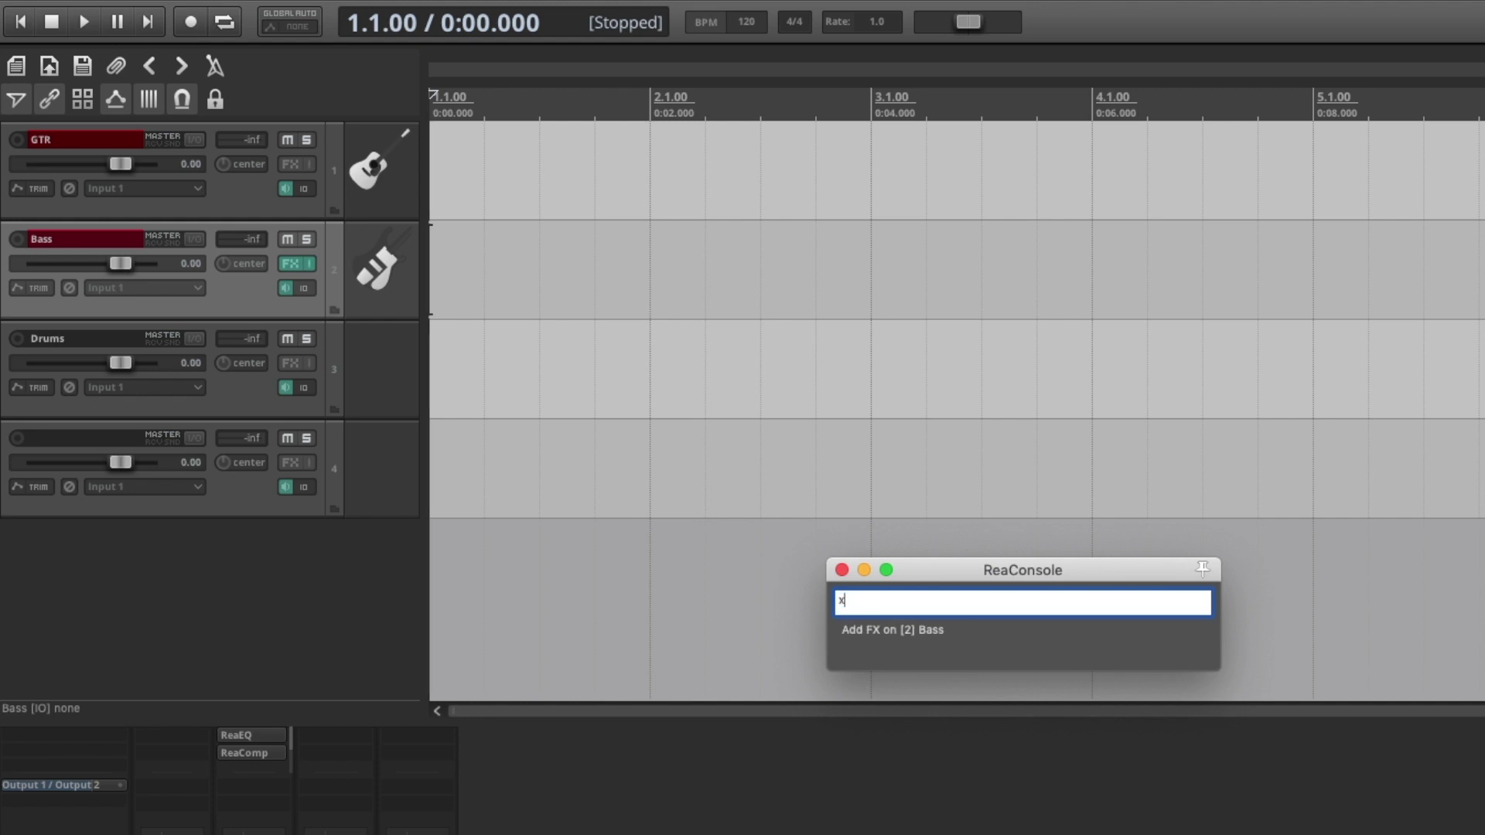
{"action": "key", "text": "BackSpace"}
{"action": "type", "text": "f"}
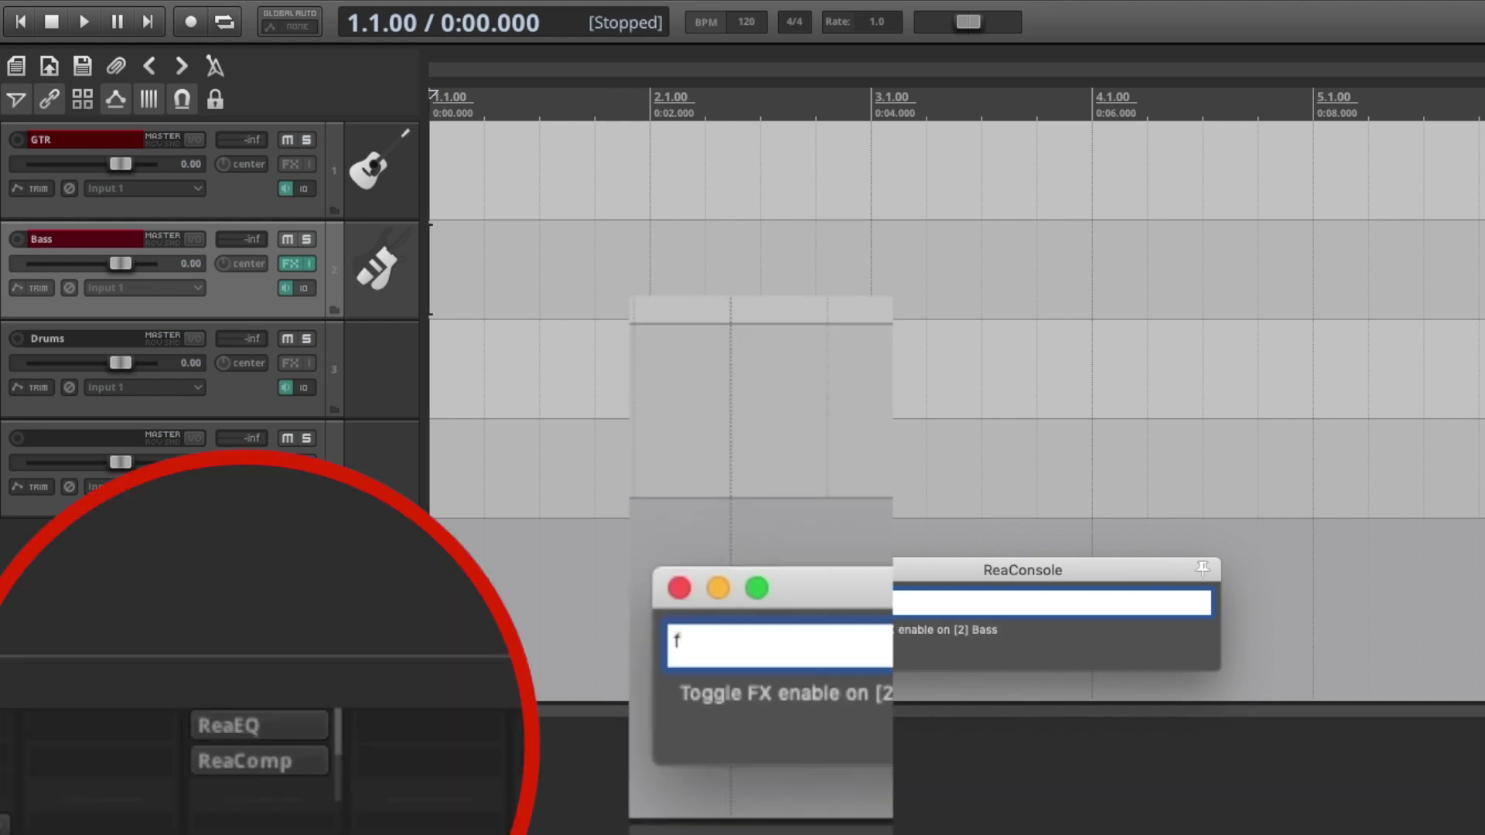
{"action": "key", "text": "Return"}
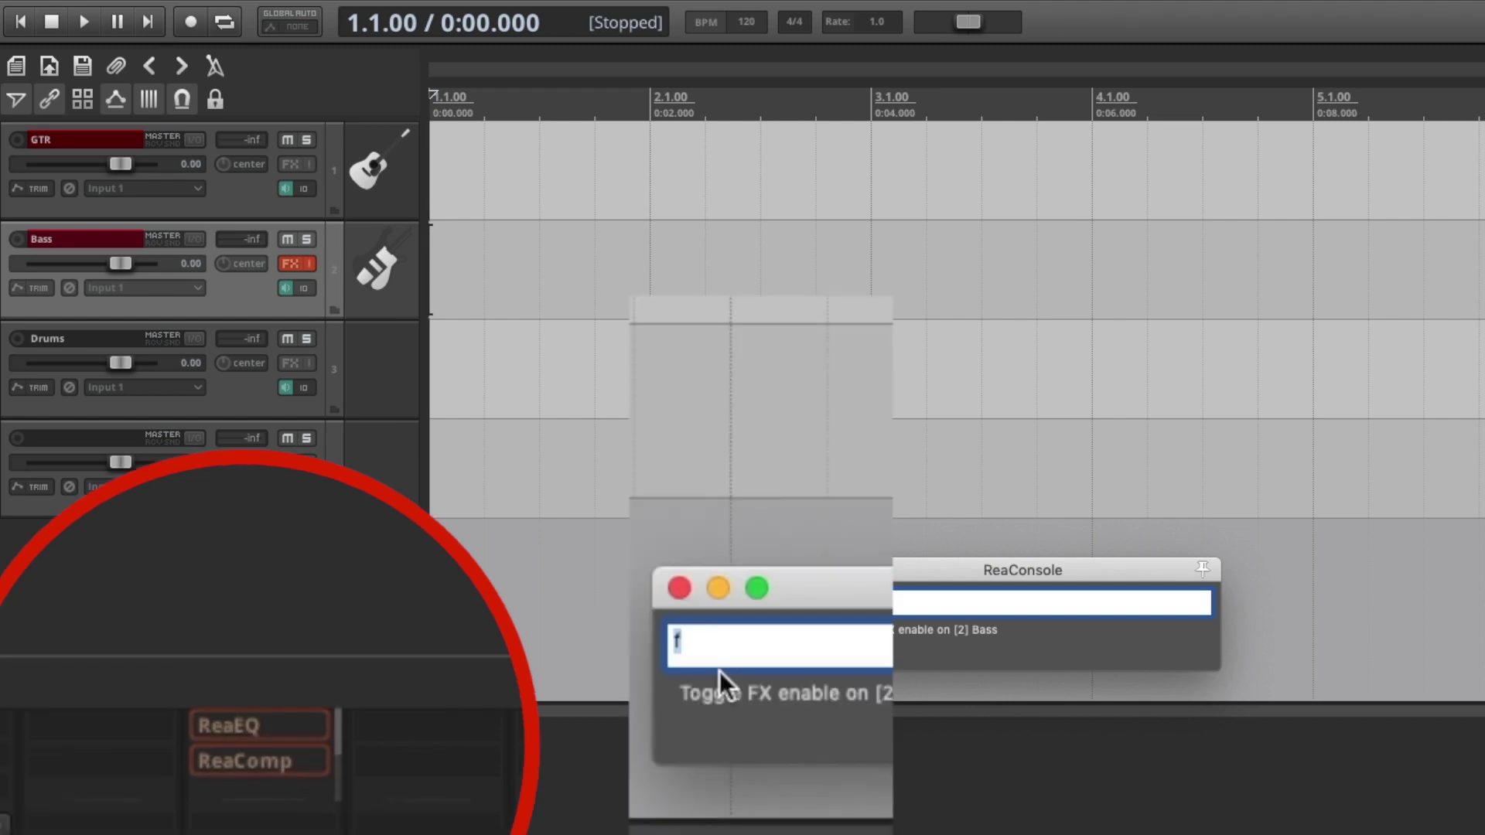
{"action": "key", "text": "Return"}
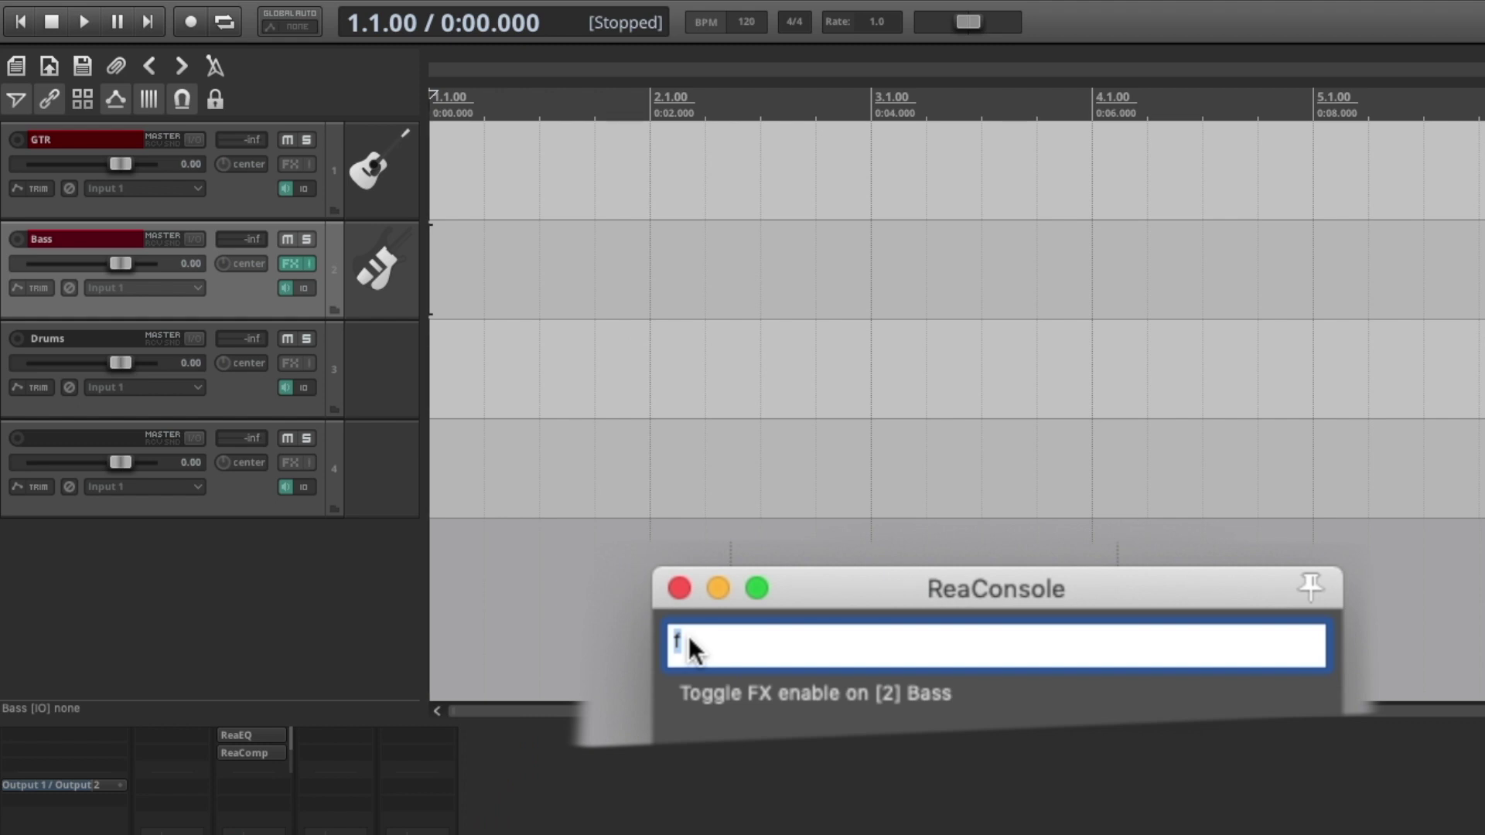
Run the ReaConsole command n Basse to rename the Bass track to Basse.
{"action": "type", "text": "n Basss"}
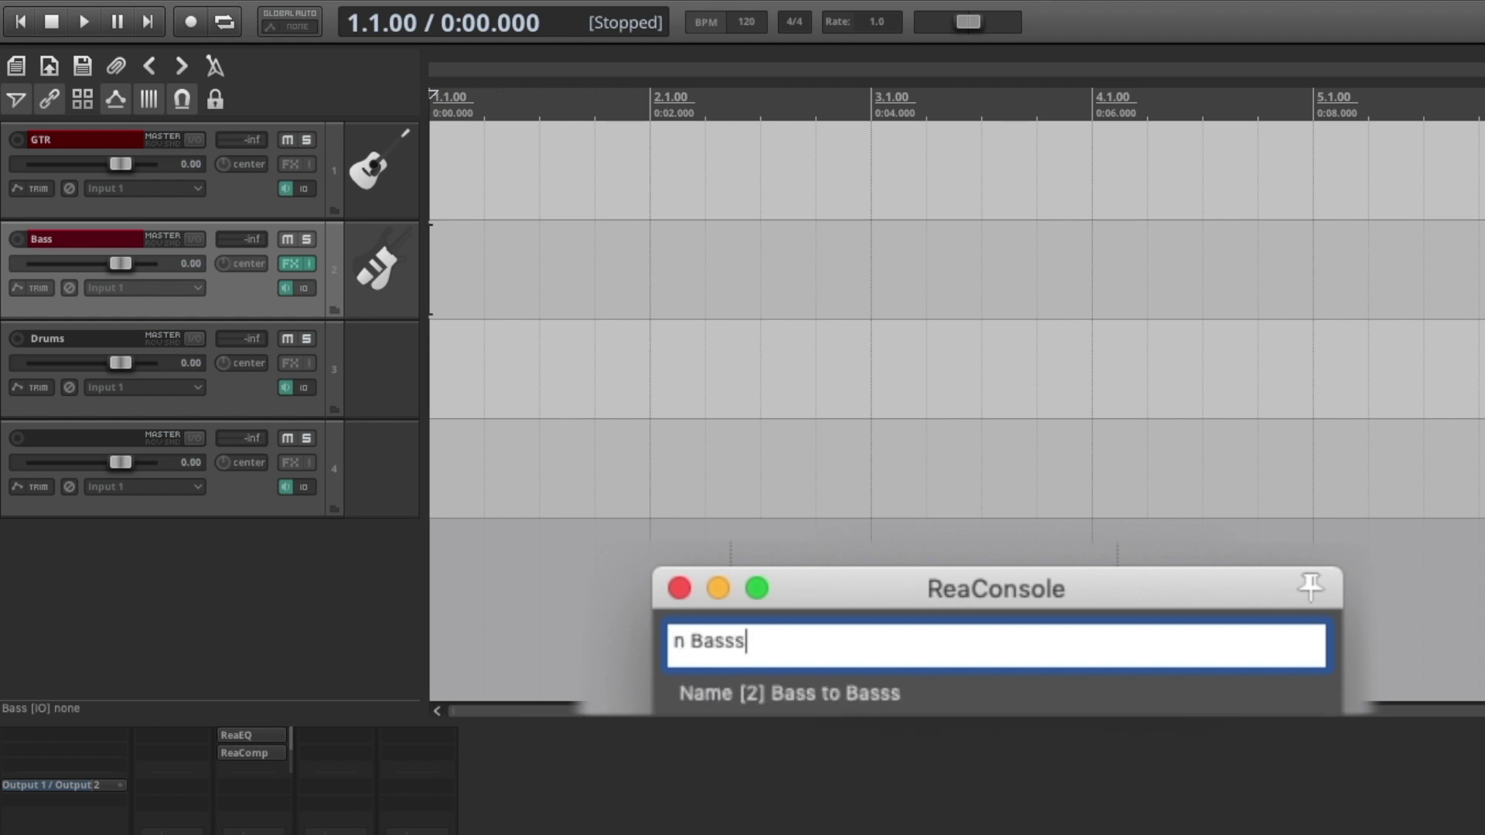
{"action": "key", "text": "BackSpace"}
{"action": "type", "text": "e"}
{"action": "key", "text": "Return"}
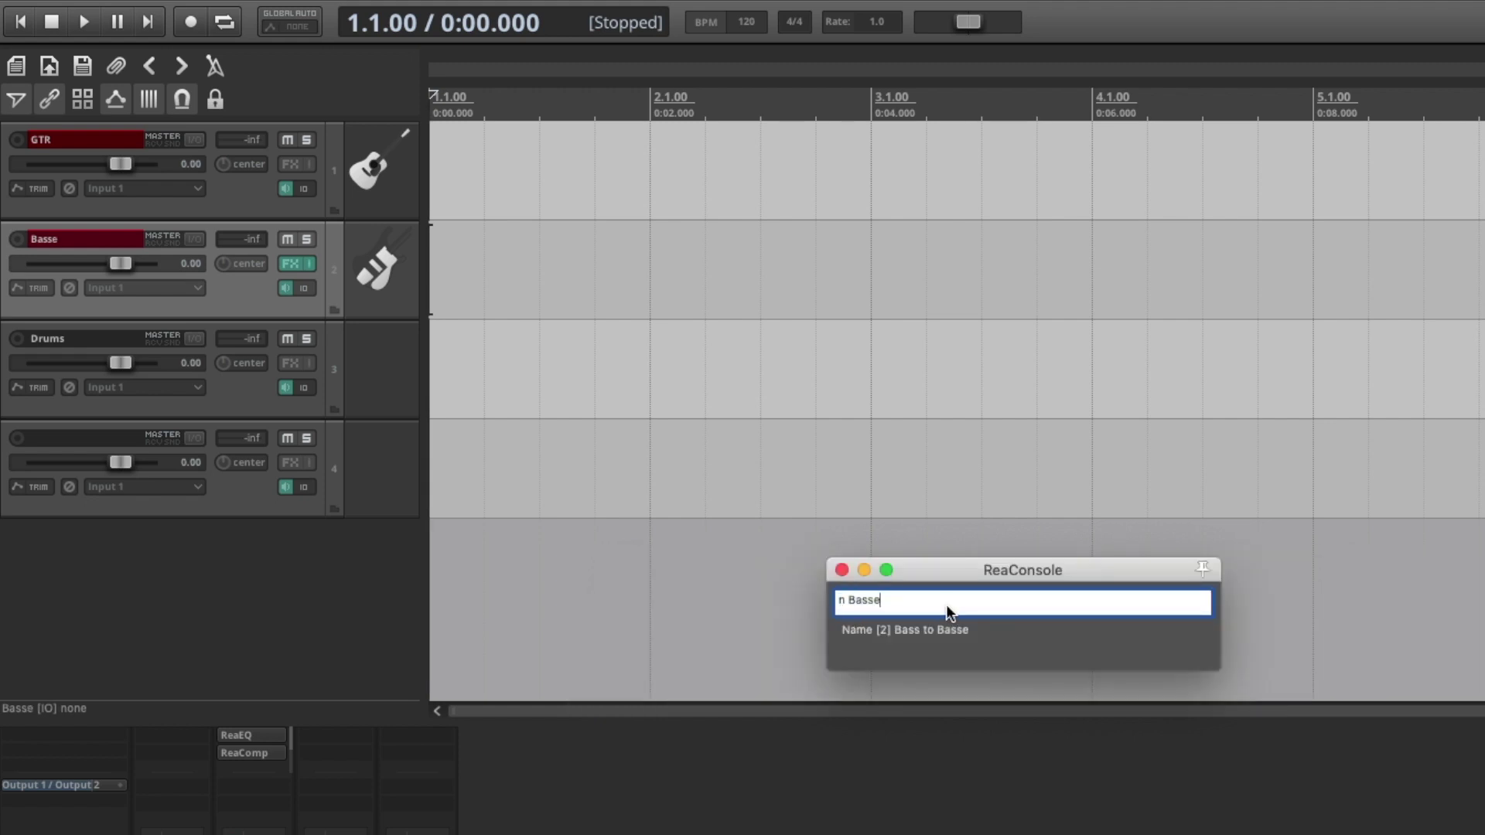
Run the ReaConsole command c yellow to color the Basse track yellow.
{"action": "type", "text": "c"}
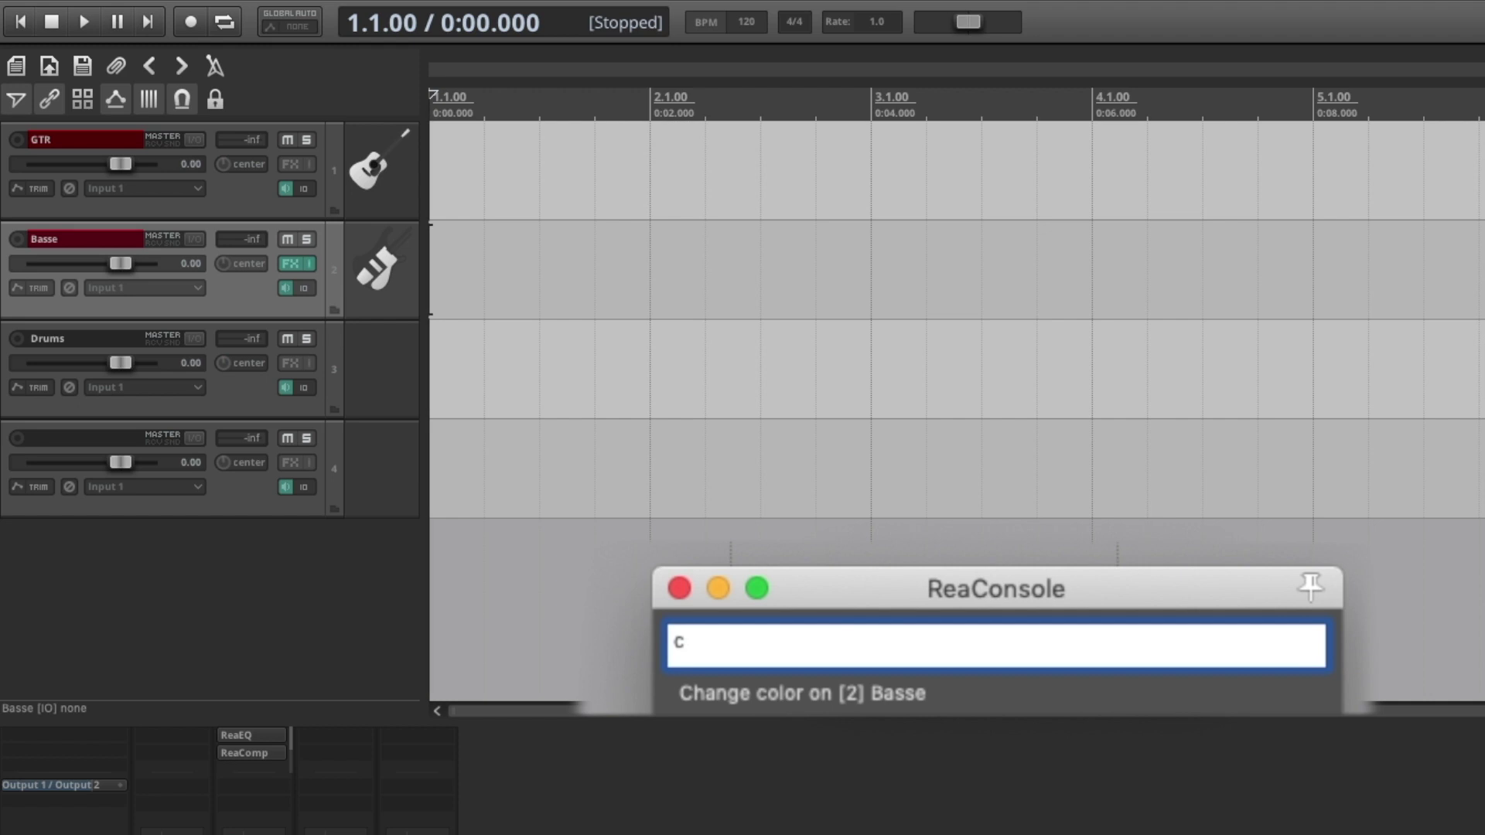
{"action": "type", "text": " yellow"}
{"action": "key", "text": "Return"}
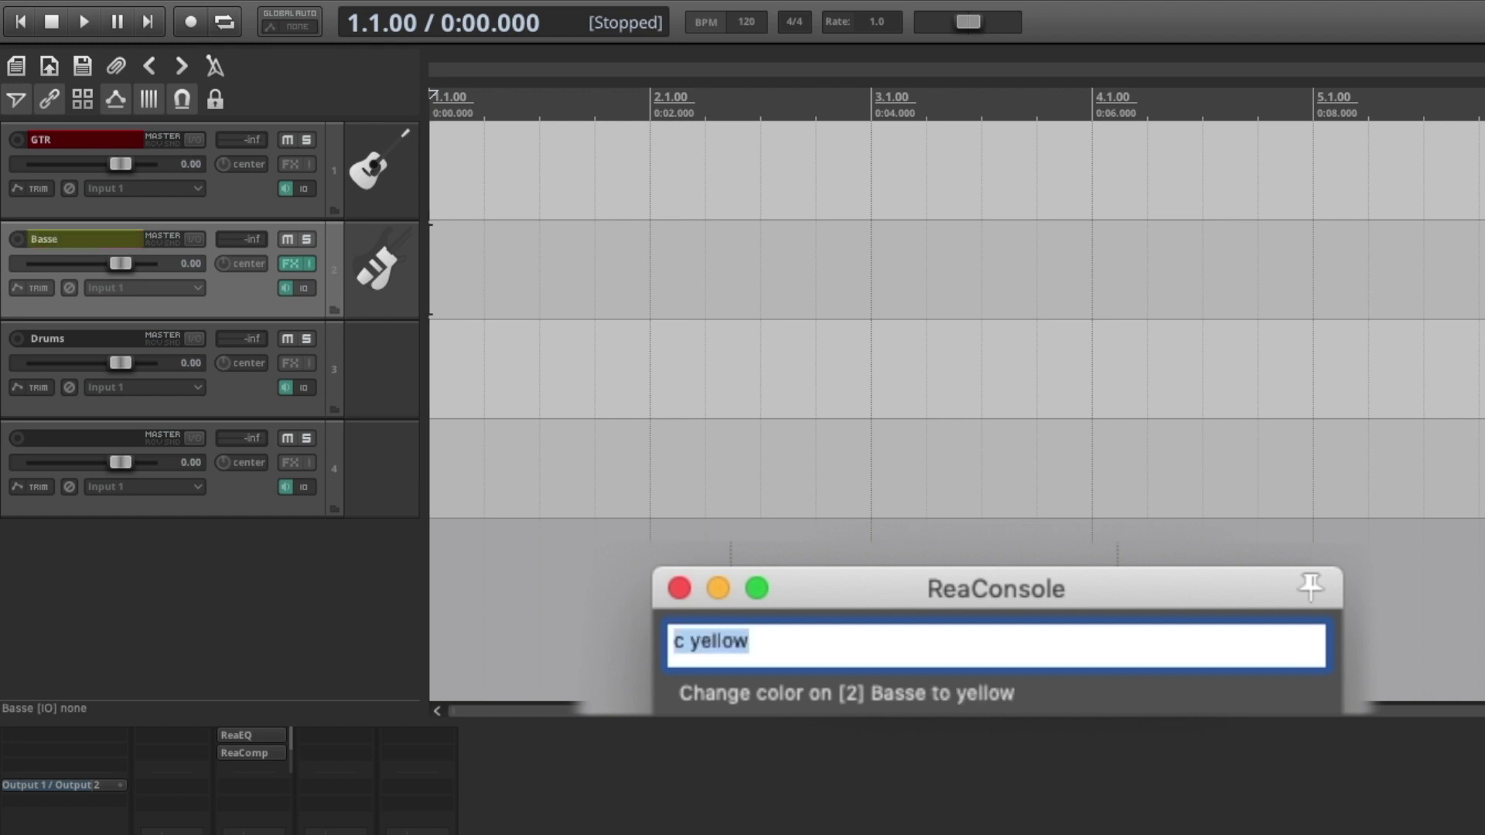
Change the color name in the ReaConsole command to green and run c green on the Basse track.
{"action": "key", "text": "Right"}
{"action": "key", "text": "BackSpace"}
{"action": "key", "text": "BackSpace"}
{"action": "key", "text": "BackSpace"}
{"action": "key", "text": "BackSpace"}
{"action": "key", "text": "BackSpace"}
{"action": "key", "text": "BackSpace"}
{"action": "type", "text": "green"}
{"action": "key", "text": "Return"}
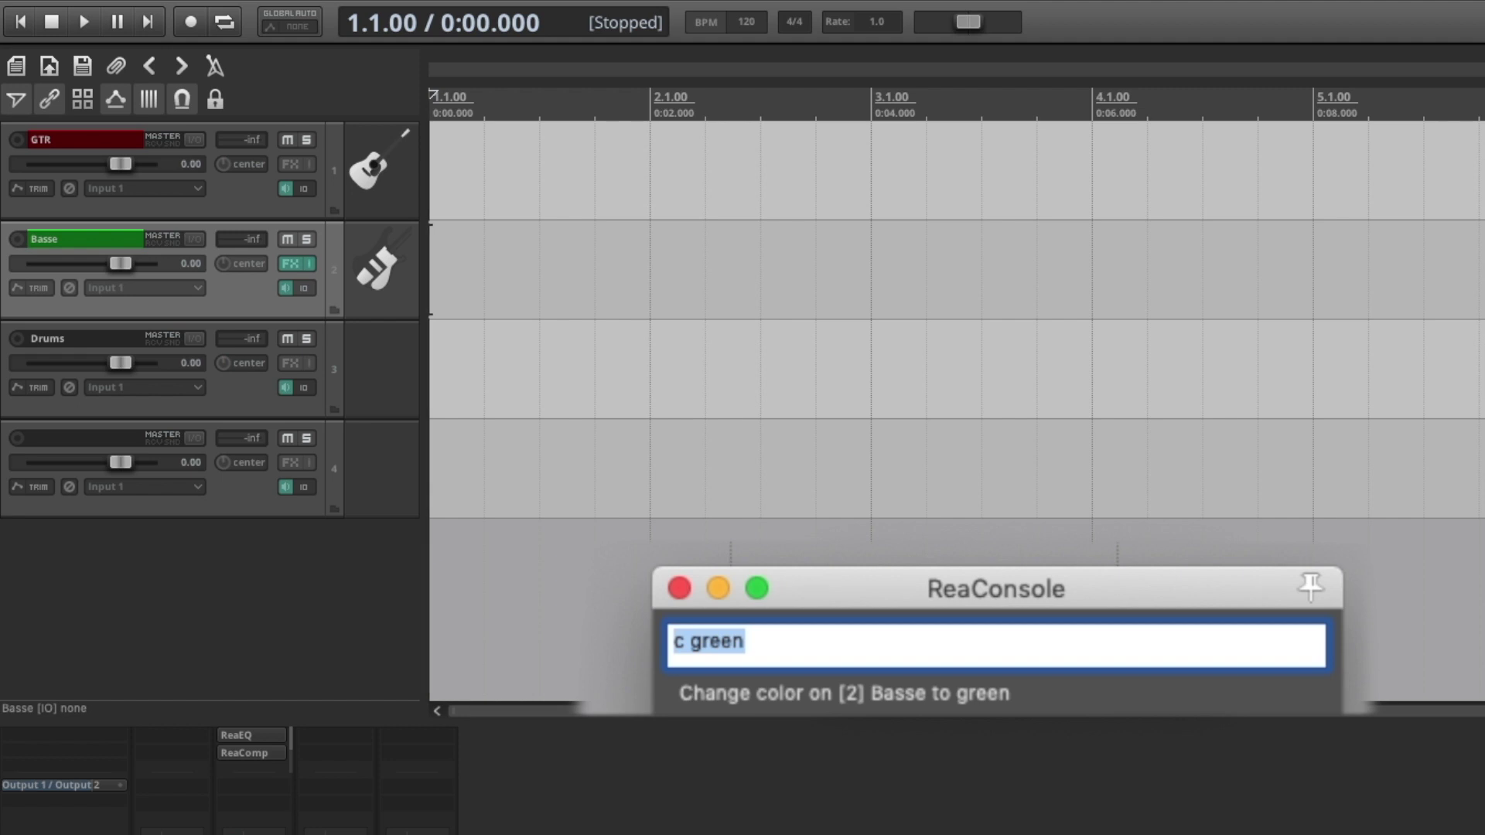
{"action": "key", "text": "Right"}
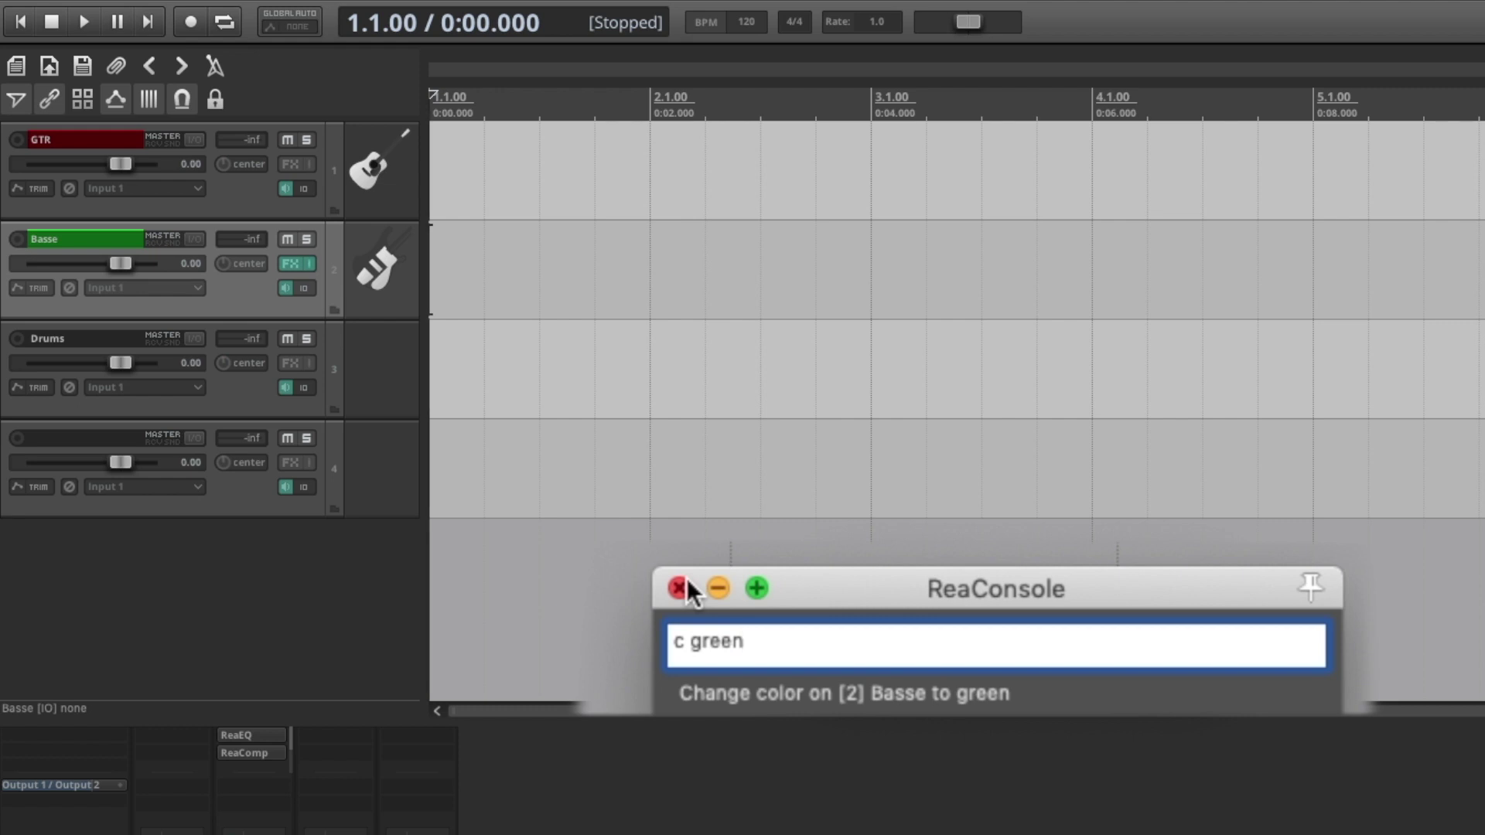
{"action": "key", "text": "Return"}
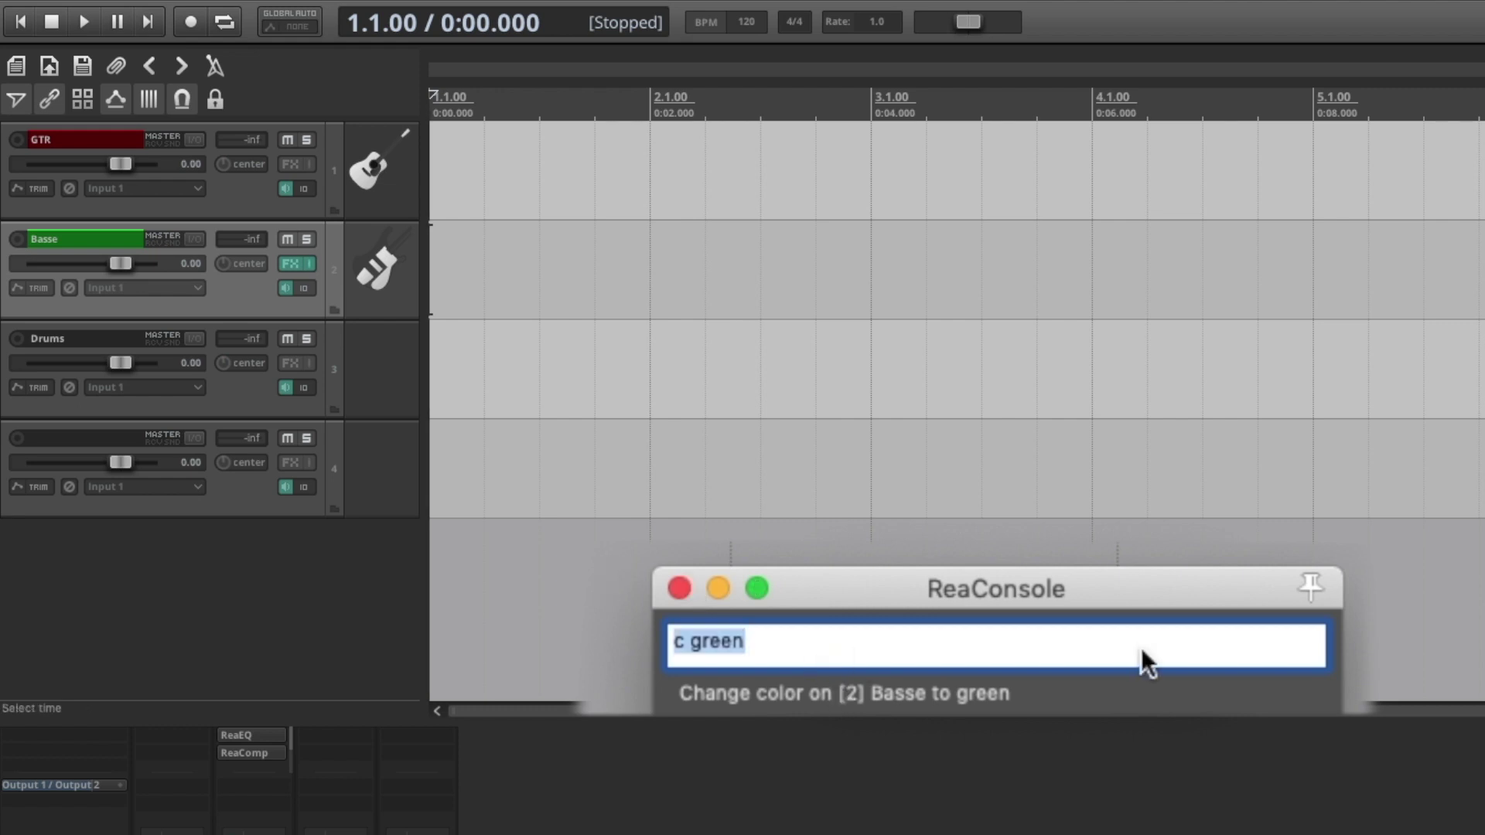
Set the Basse track's input to 2 and then to 3 with the ReaConsole commands i 2 and i 3.
{"action": "type", "text": "i"}
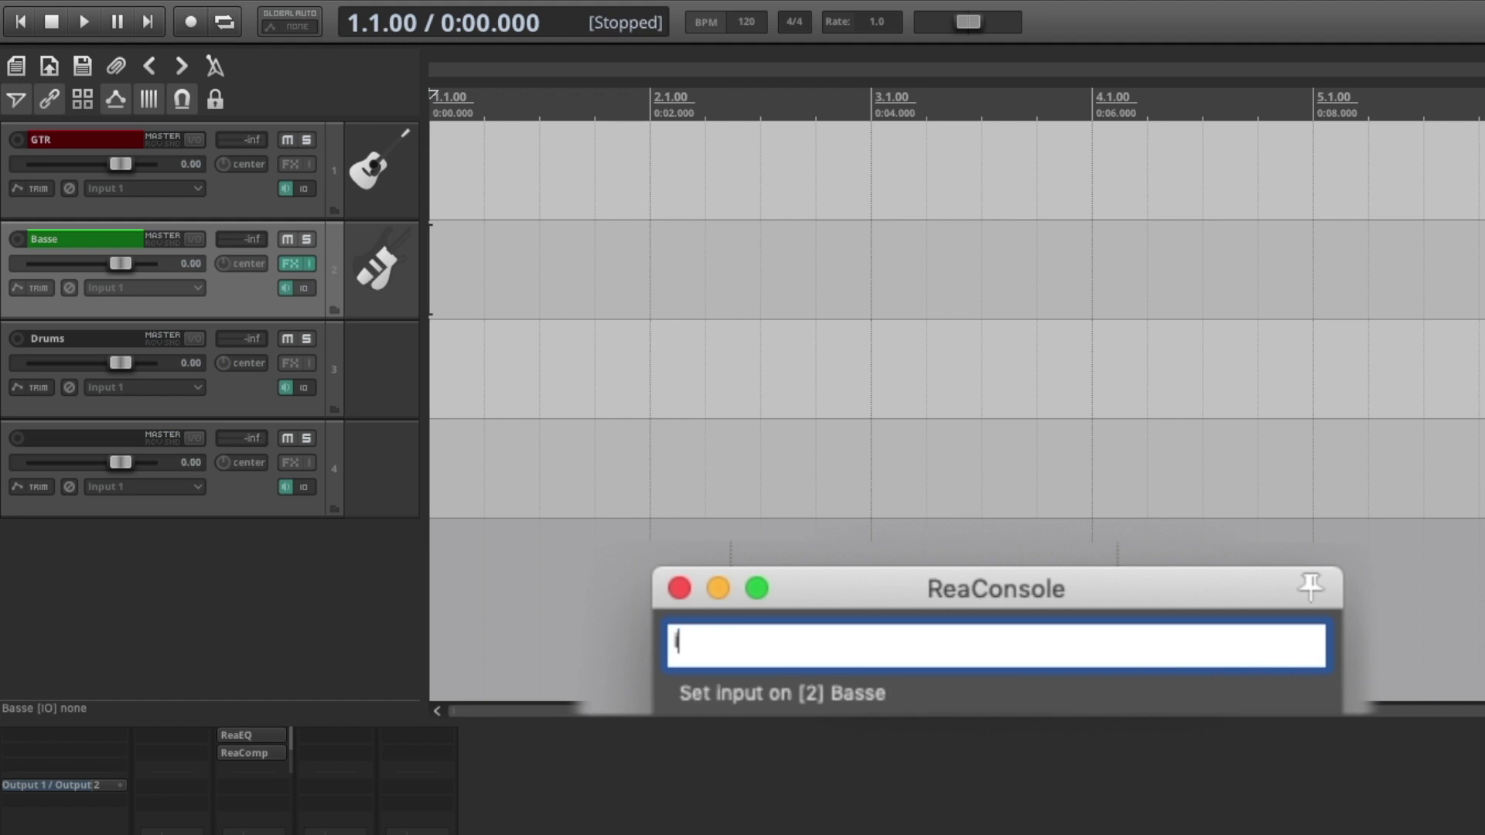
{"action": "type", "text": " 2"}
{"action": "key", "text": "Return"}
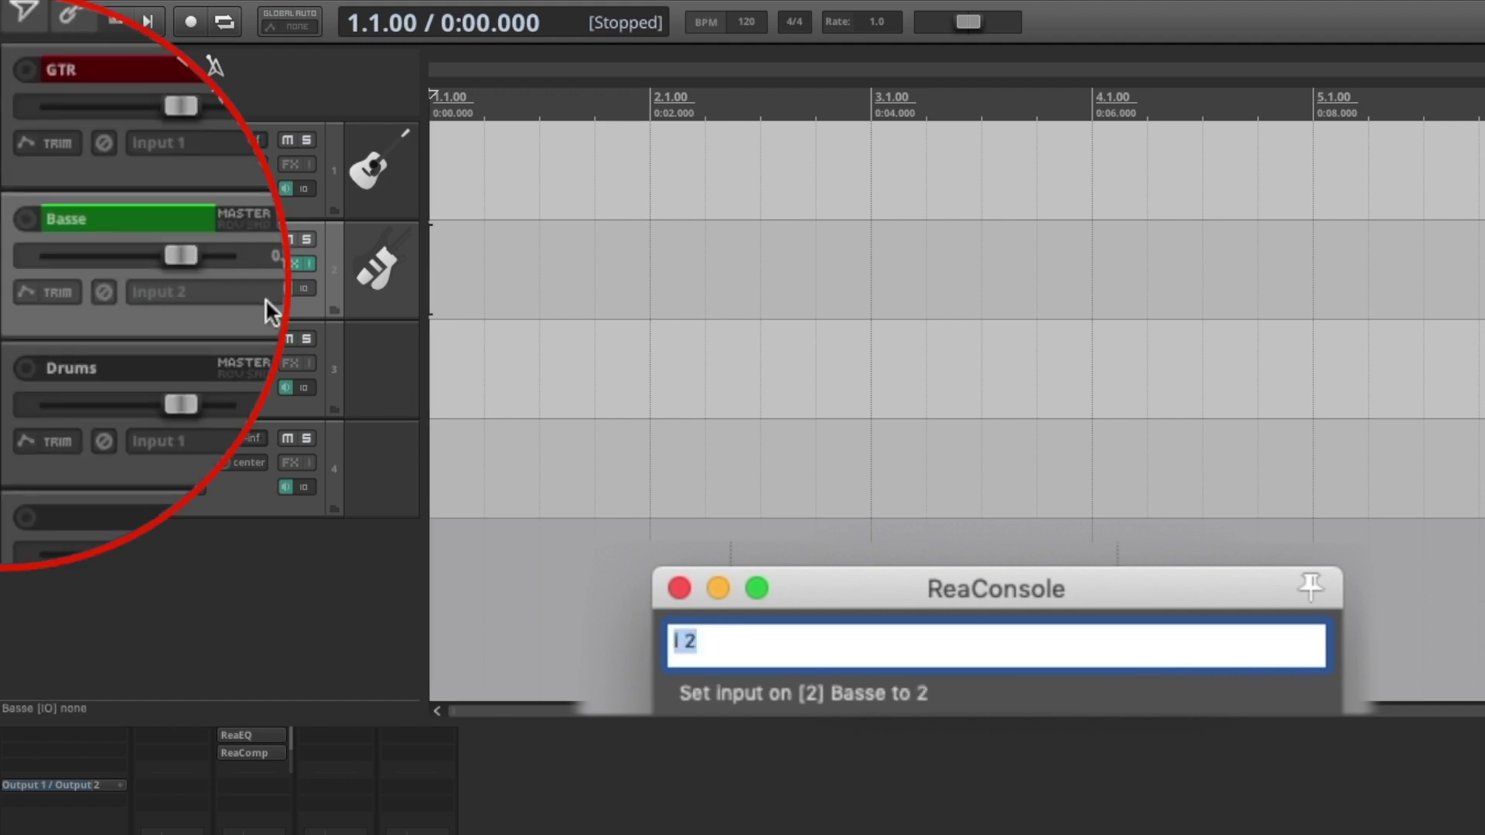
{"action": "left_click", "coordinate": [918, 650]}
{"action": "key", "text": "BackSpace"}
{"action": "type", "text": "3"}
{"action": "key", "text": "Return"}
Change the ReaConsole command to i 1 and run it to set the Basse track's input to 1.
{"action": "left_click", "coordinate": [736, 654]}
{"action": "key", "text": "BackSpace"}
{"action": "type", "text": "1"}
{"action": "key", "text": "Return"}
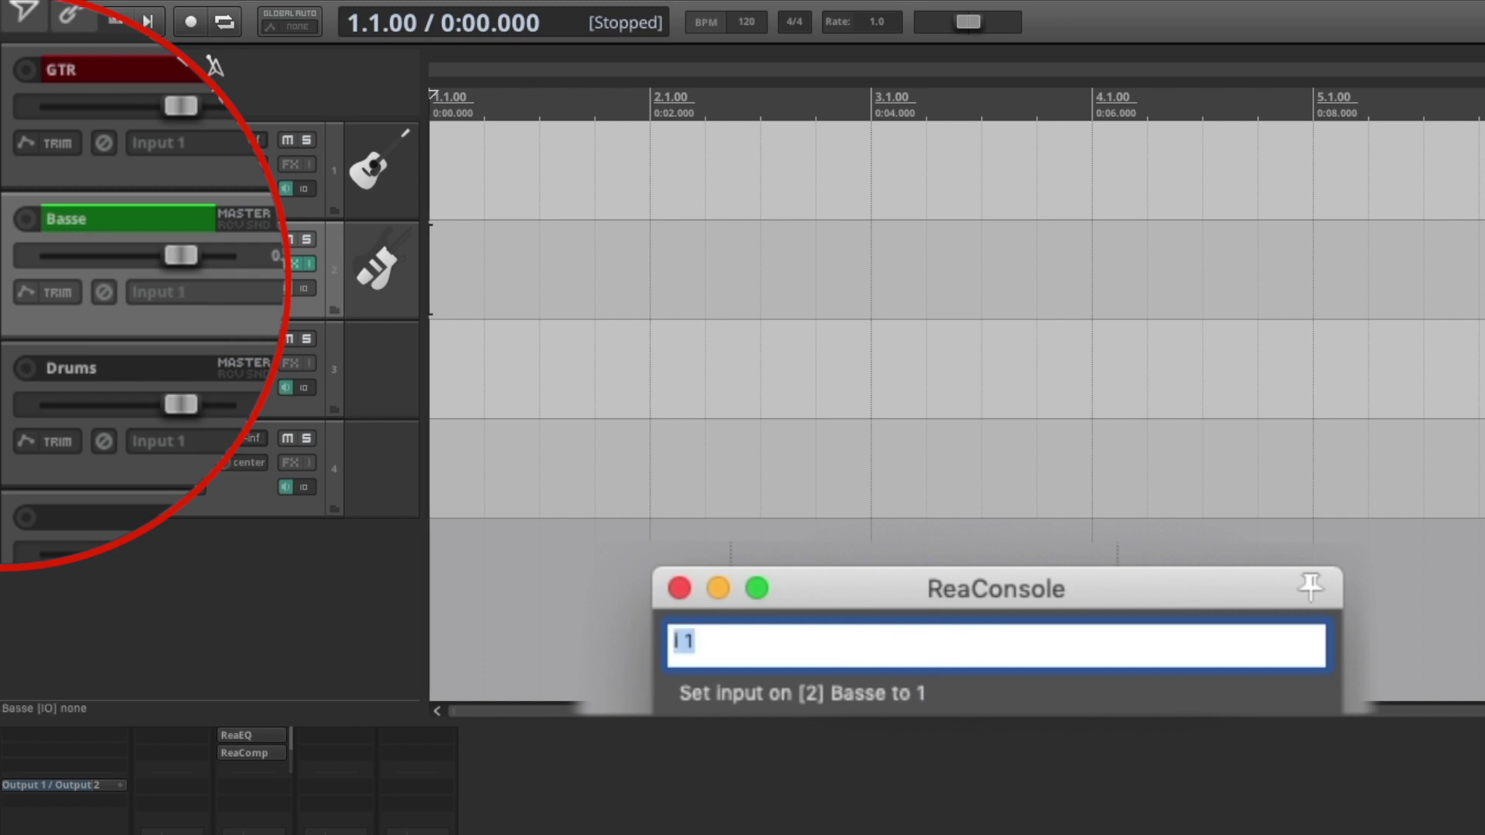